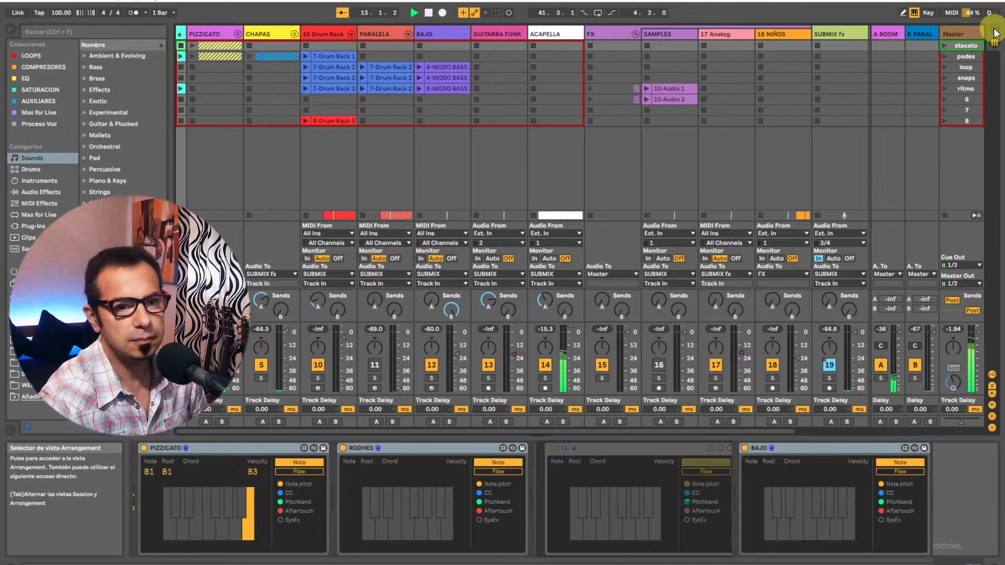
Compare the Session and Arrangement views, ending in the Arrangement view, and play the song from just before the PAD section.
click(995, 33)
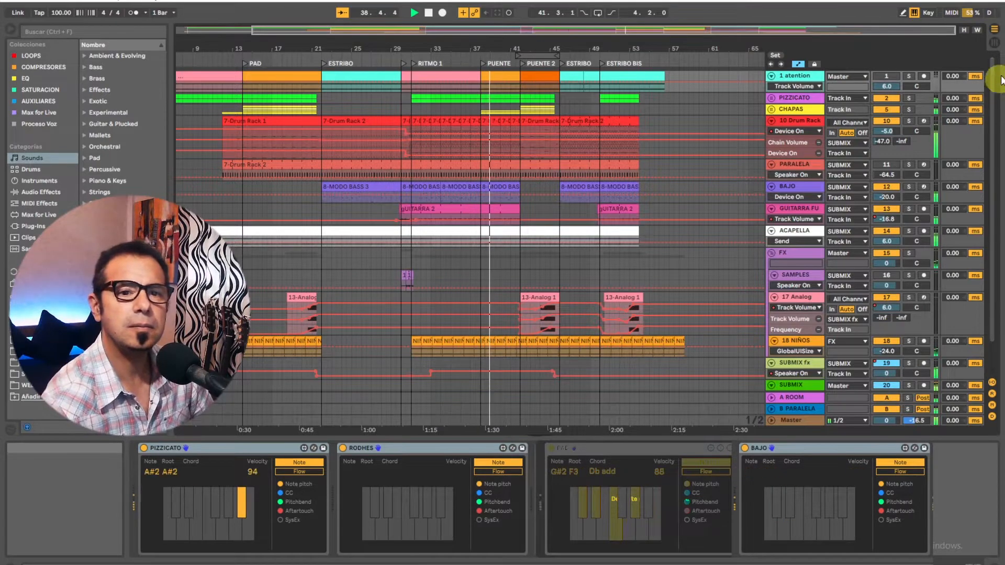
click(994, 44)
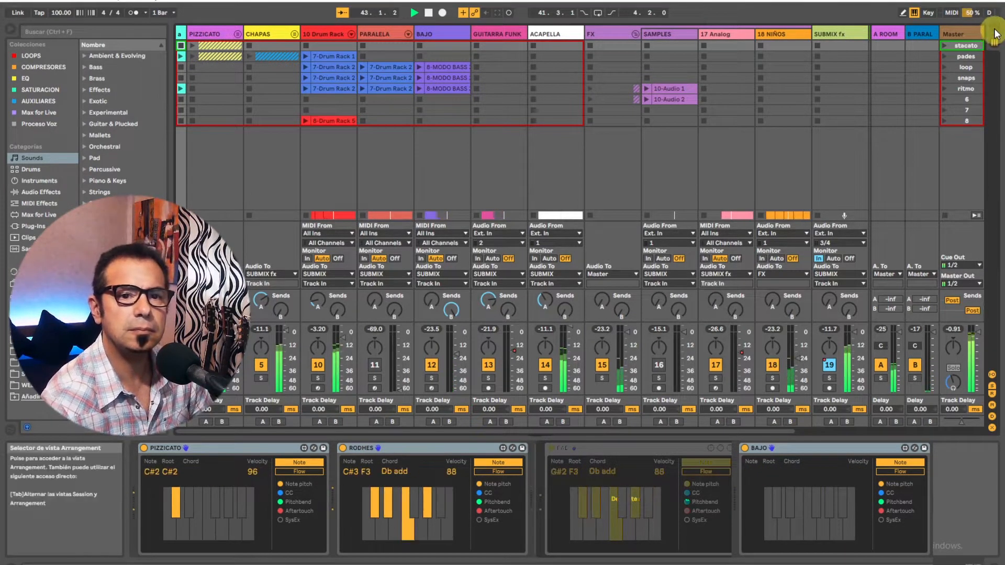
click(994, 34)
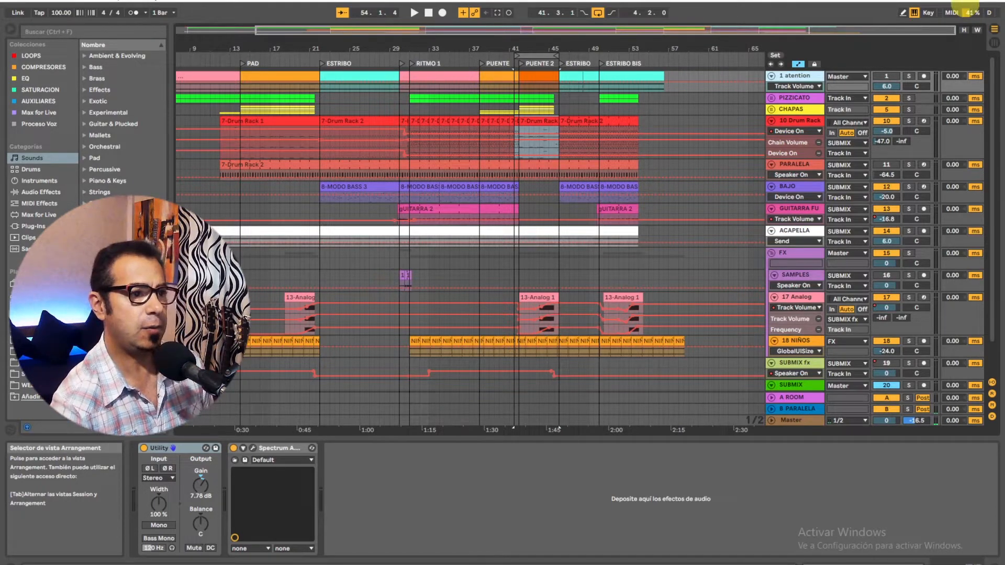
click(295, 58)
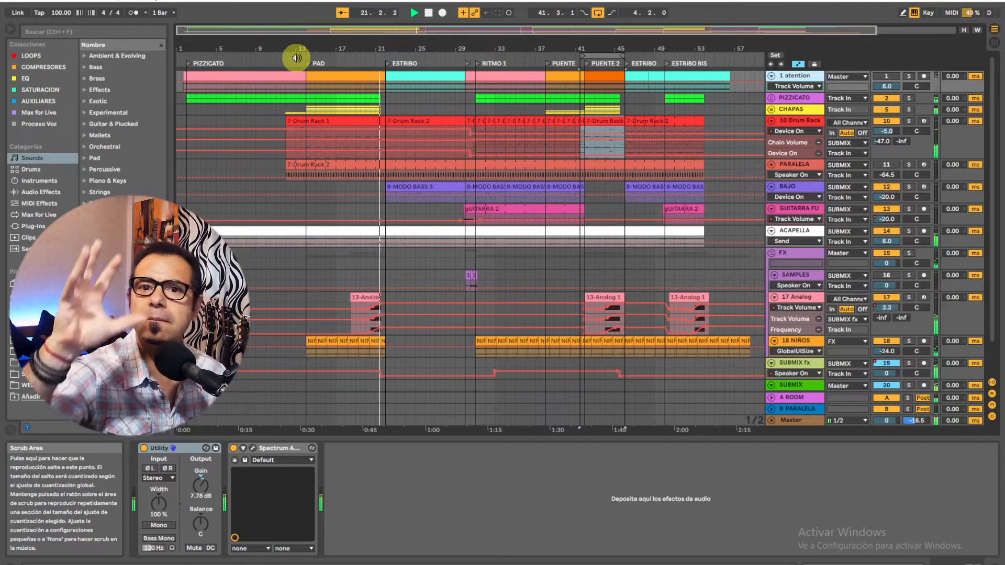
key(space)
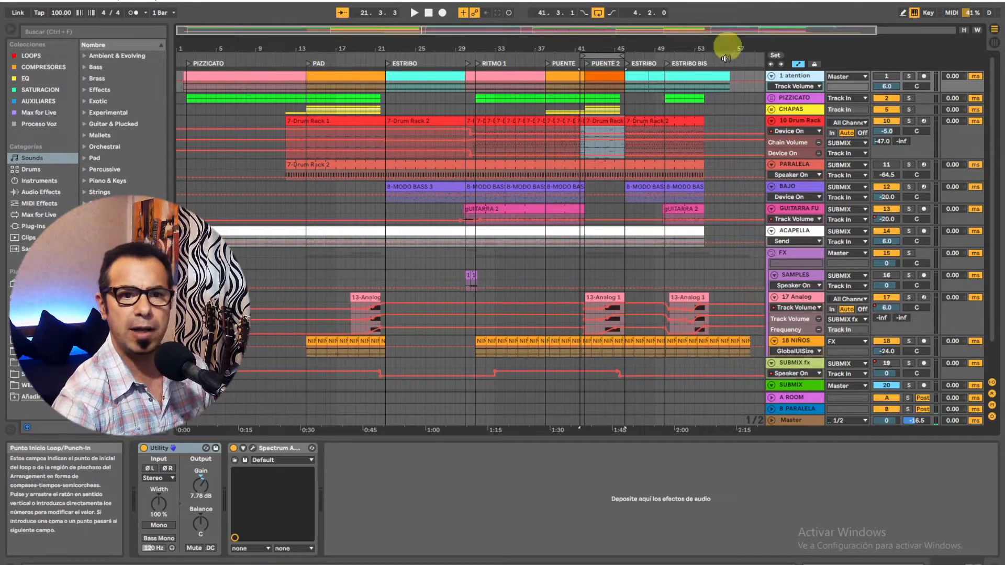
Solo the CHAPAS track and play it from the PAD locator.
click(908, 109)
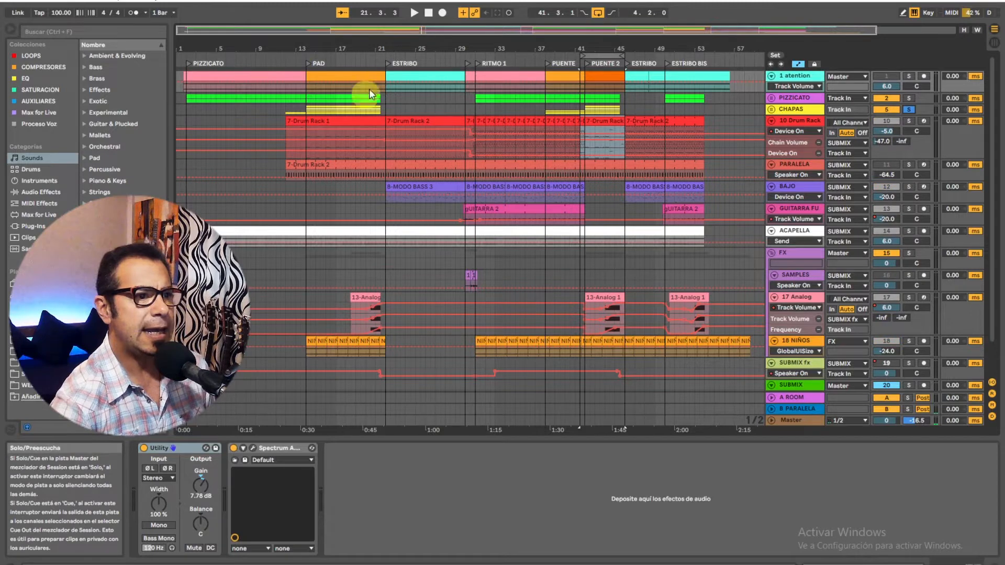
click(386, 62)
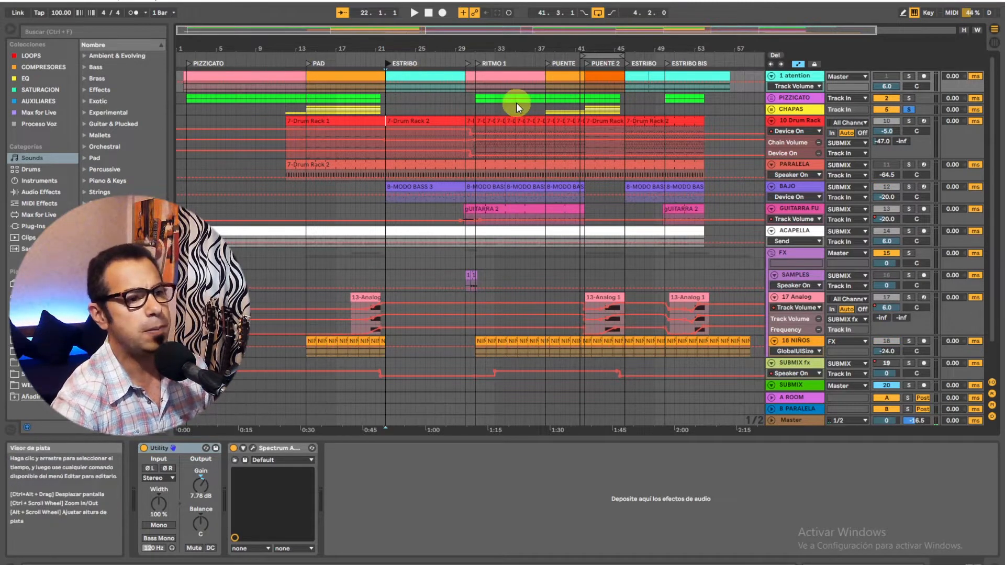
click(309, 61)
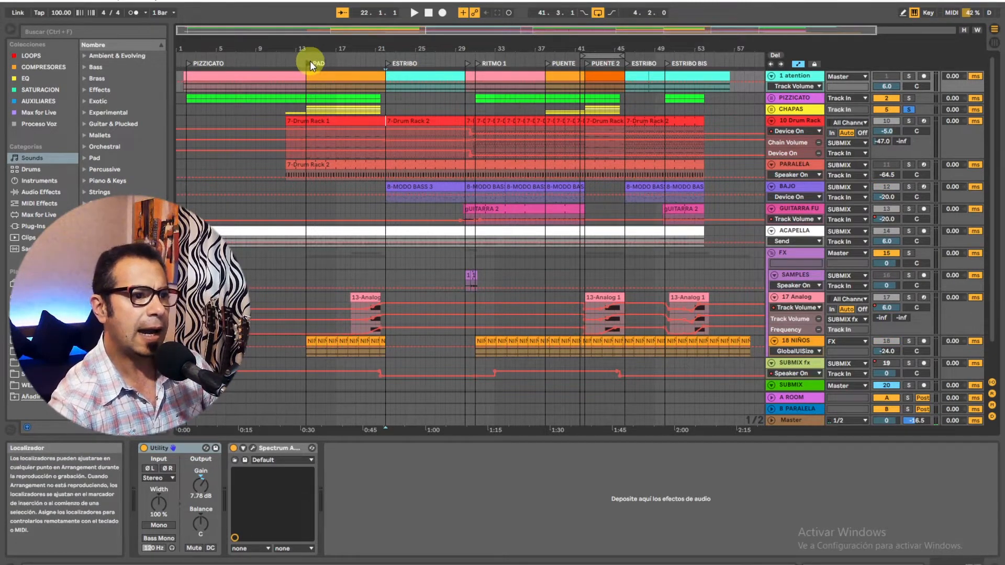
click(413, 13)
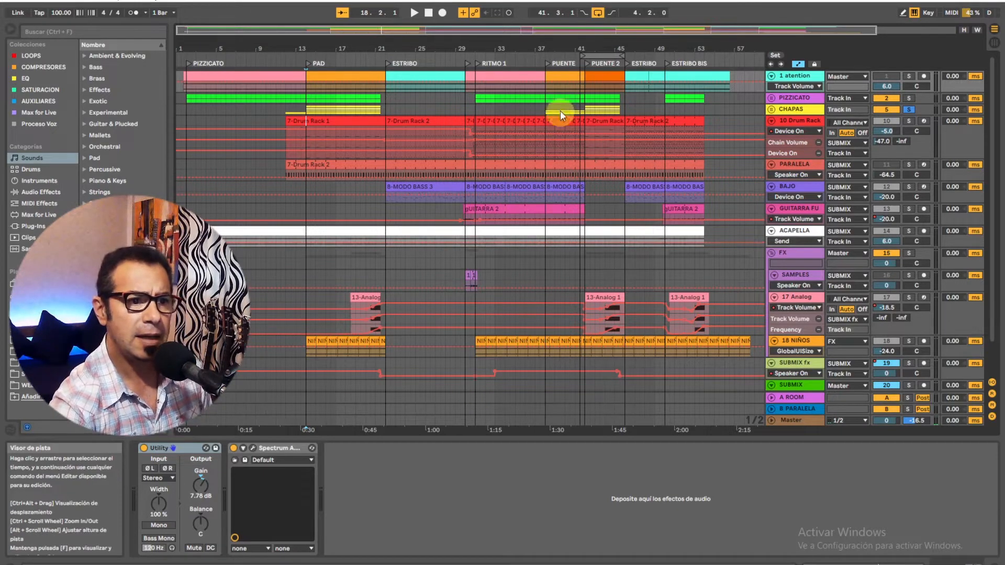
Unsolo the CHAPAS track and play the full mix from the PUENTE locator.
click(548, 64)
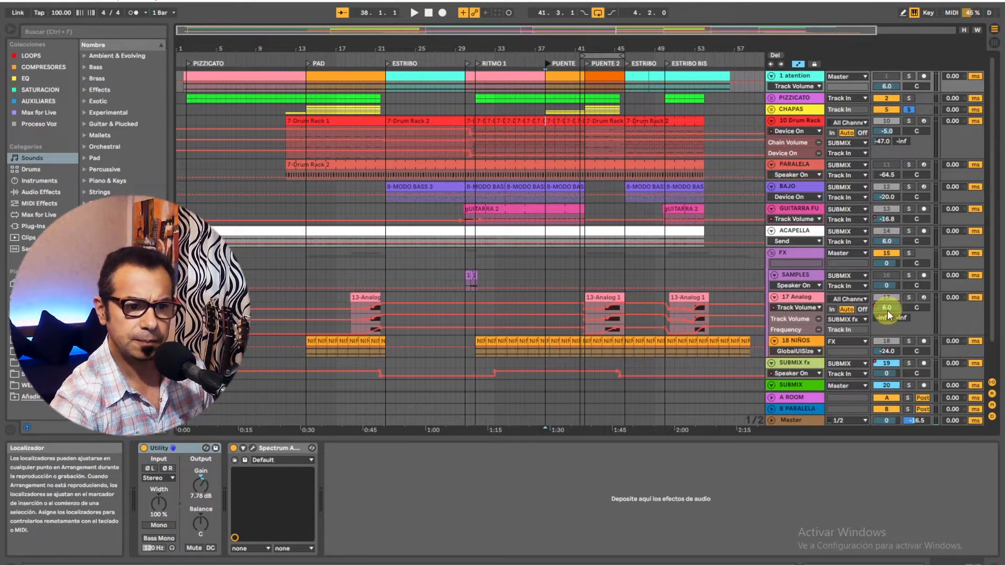
scroll(888, 314, down, 2)
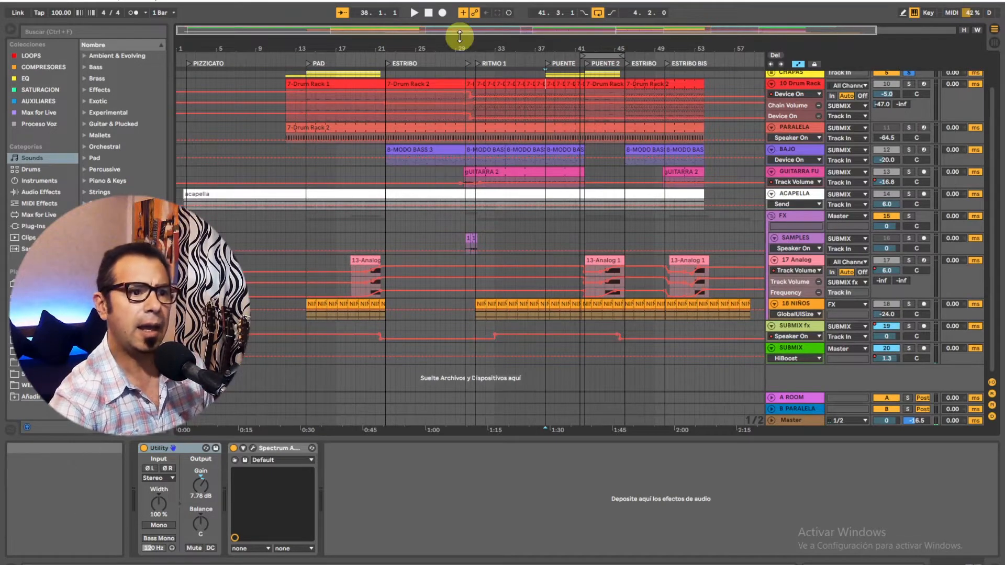
click(909, 73)
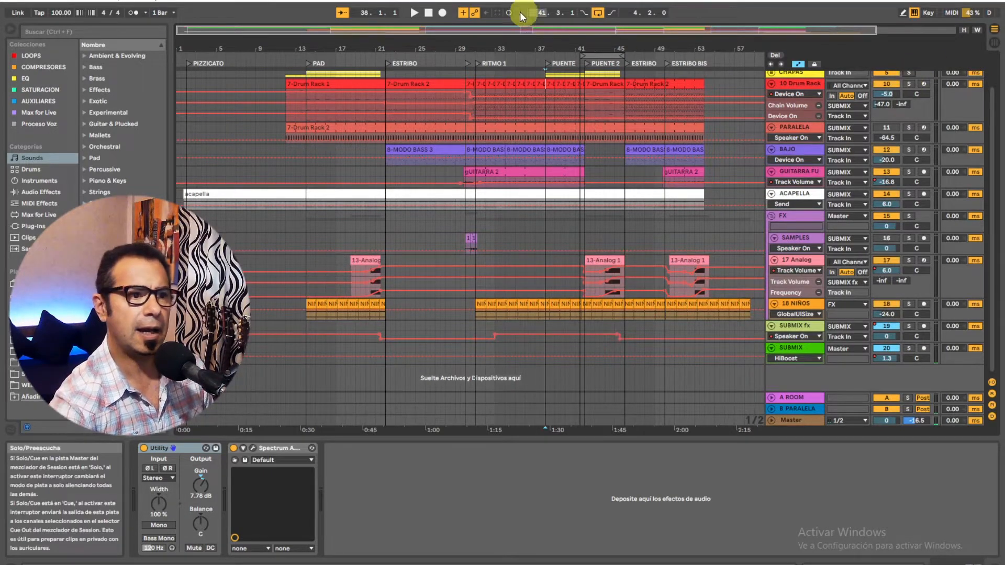
click(414, 13)
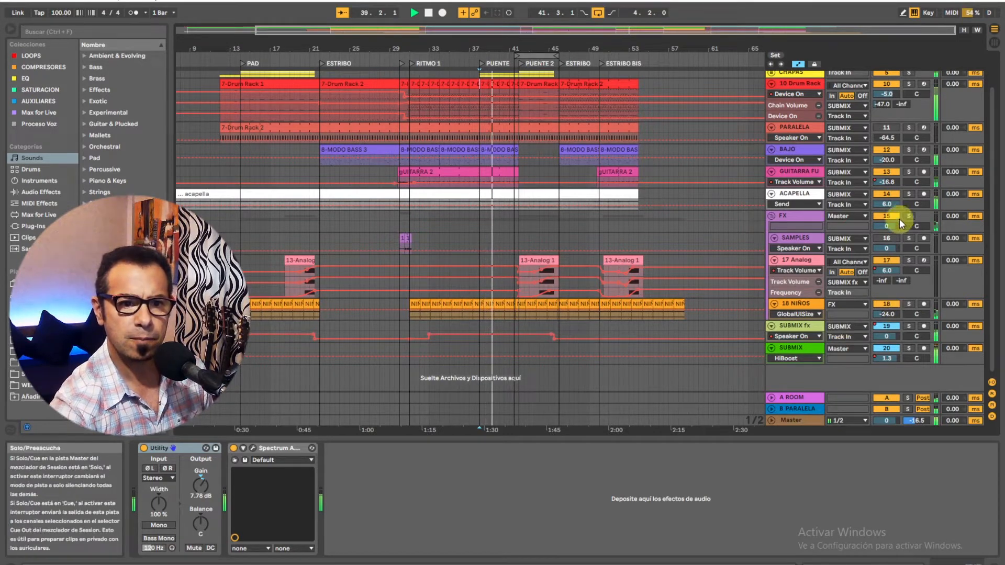
Solo the FX group during playback and try raising the 18 NIÑOS track volume to about -5.8 dB.
click(908, 218)
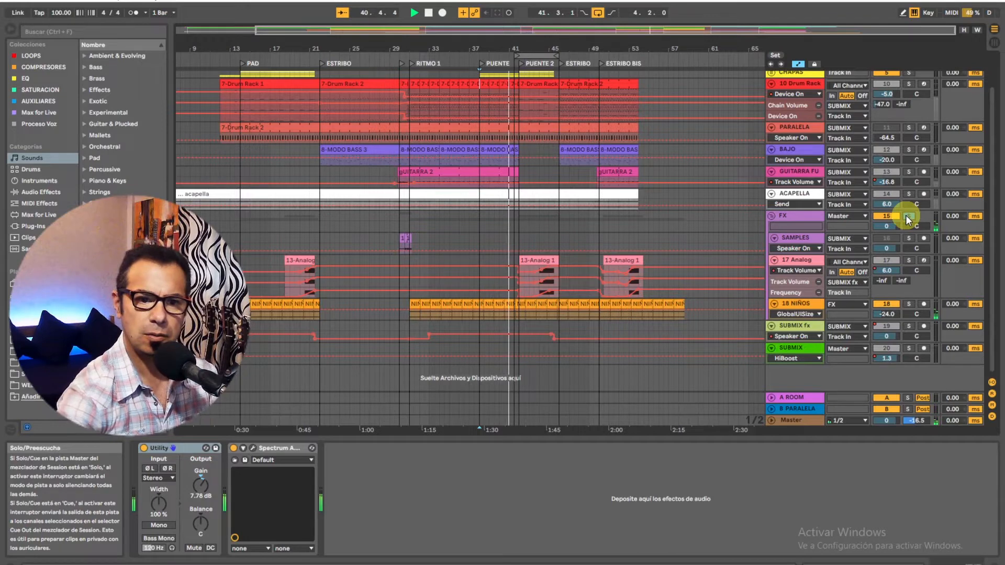
drag(886, 314, 886, 293)
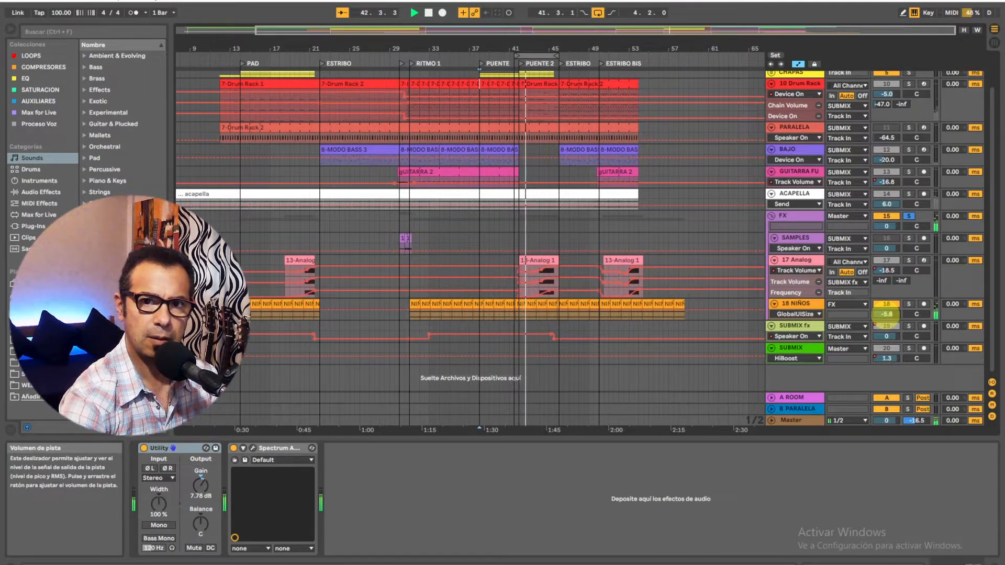
key(space)
key(ctrl+z)
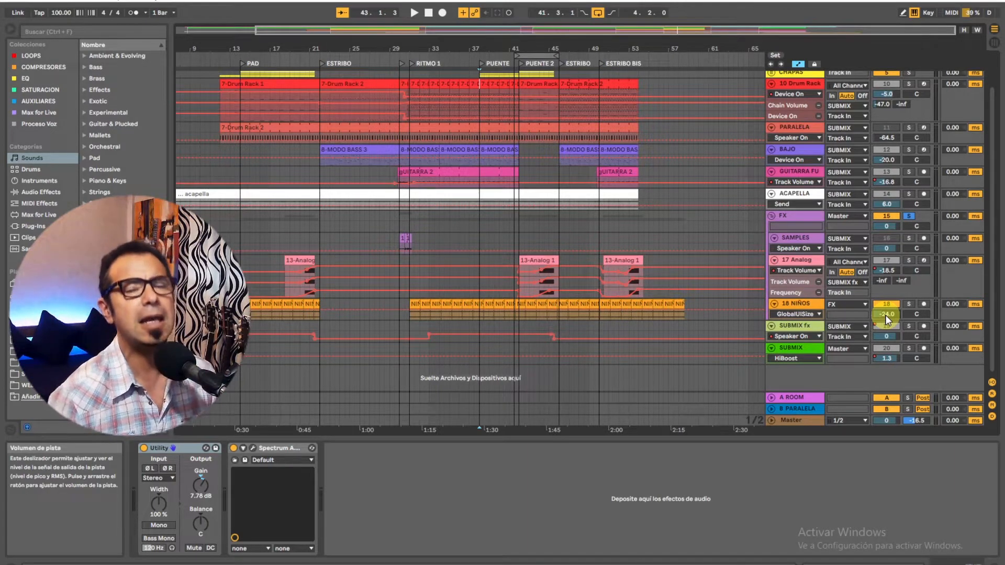
click(909, 215)
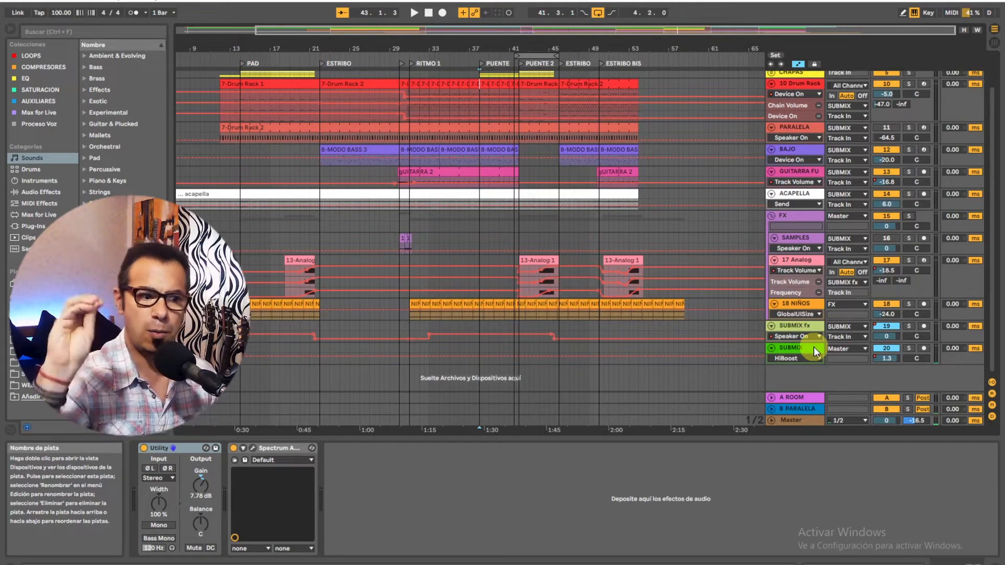
Show the Master track's devices, move the playback loop to the ESTRIBO section starting at bar 46 and play it.
click(797, 419)
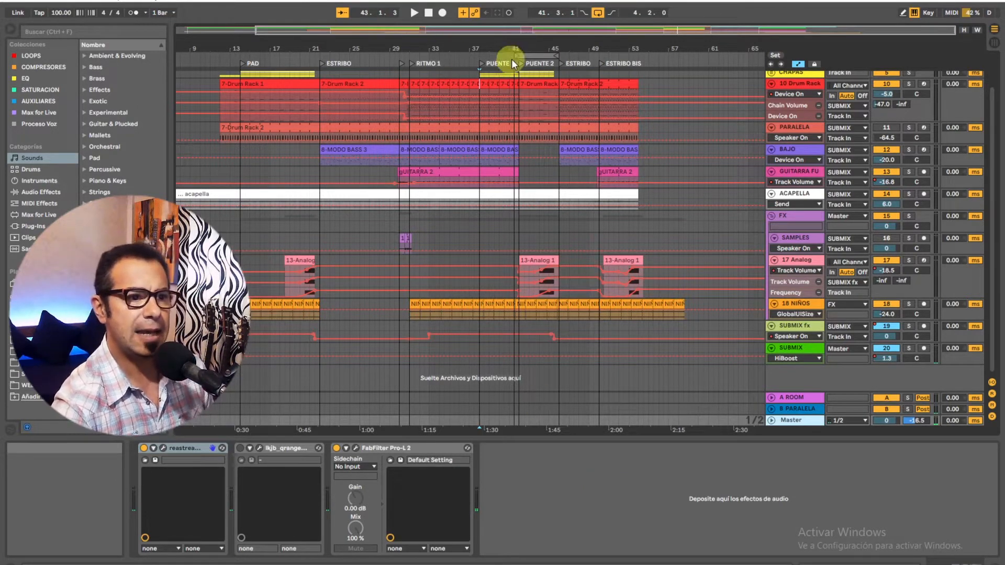
drag(534, 56, 583, 53)
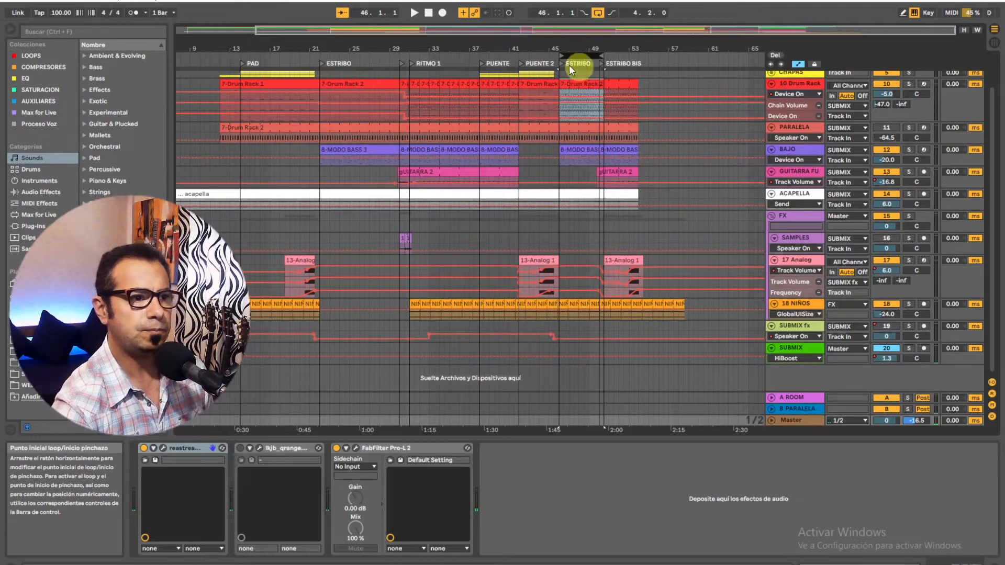
click(414, 12)
scroll(906, 140, up, 3)
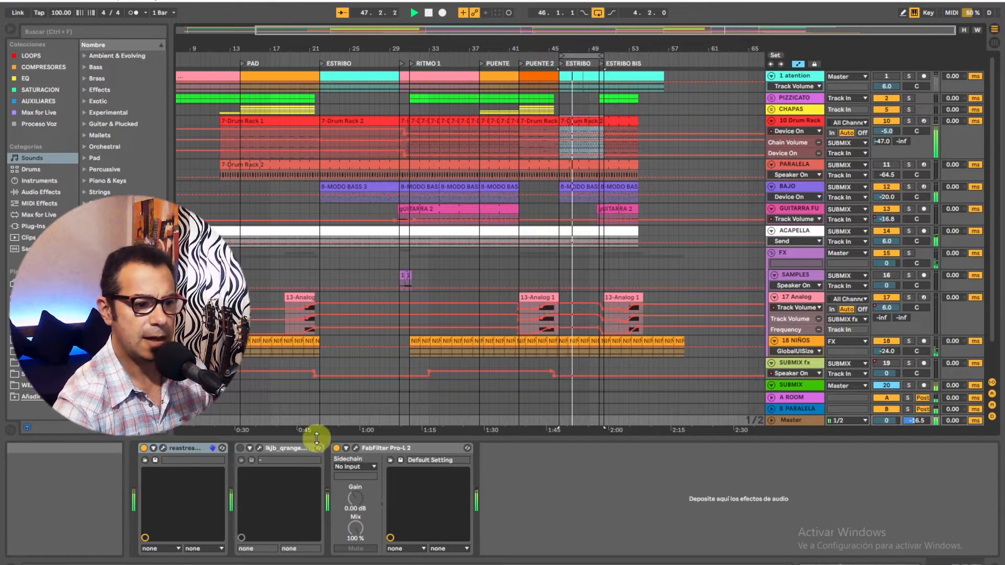
Open FabFilter Pro-L 2 on the Master and compare the looped ESTRIBO section with the limiter bypassed and active.
click(356, 448)
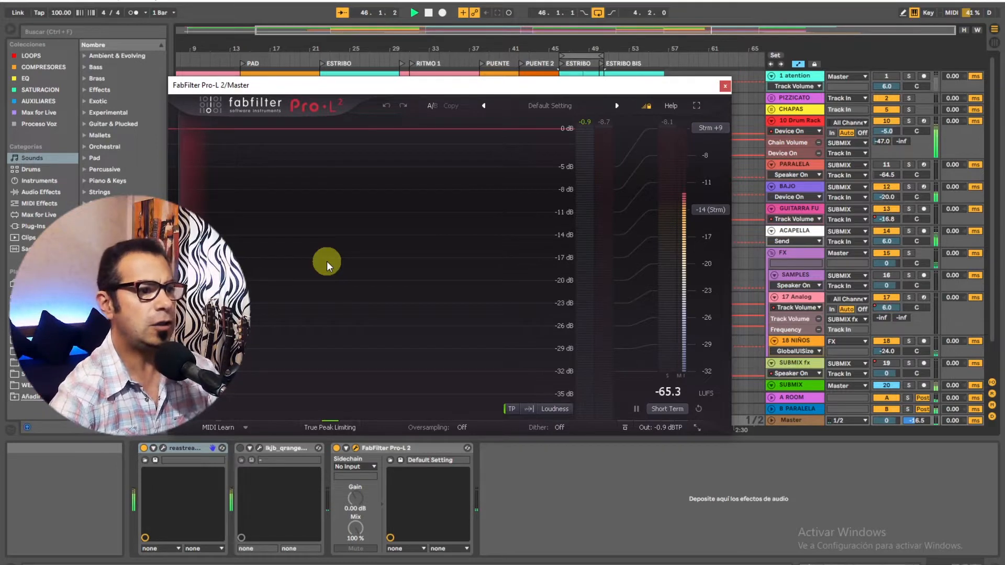
key(space)
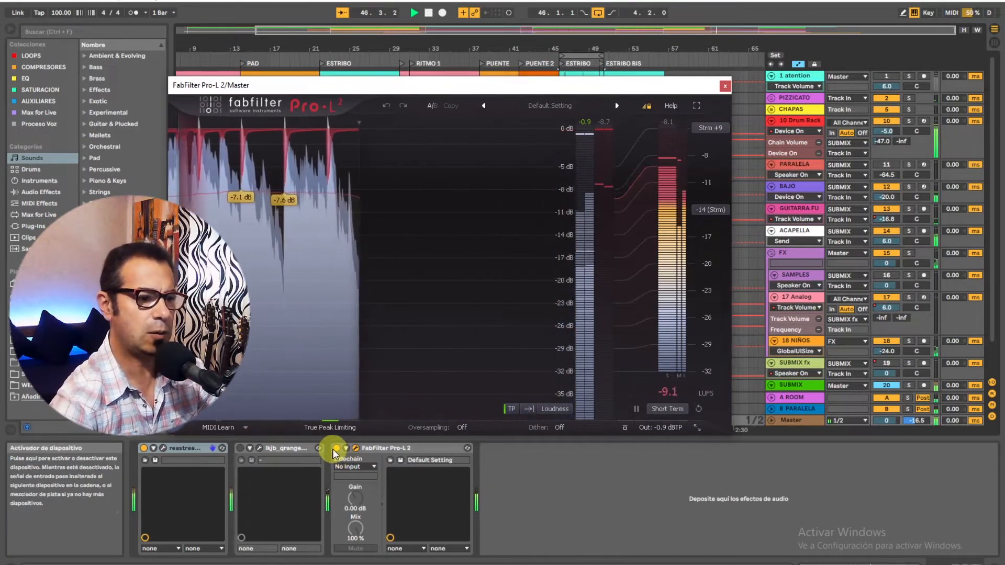
click(337, 449)
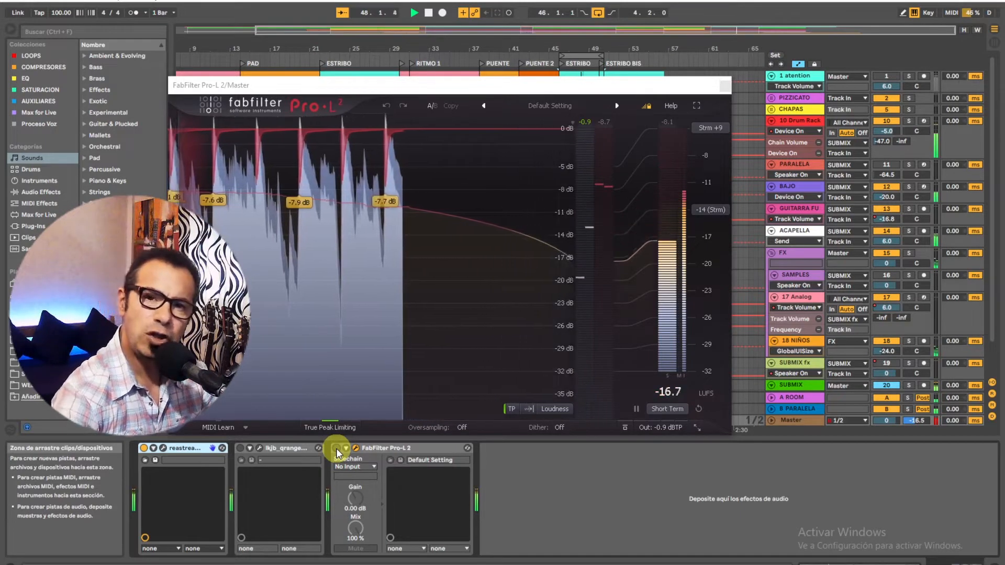
click(336, 448)
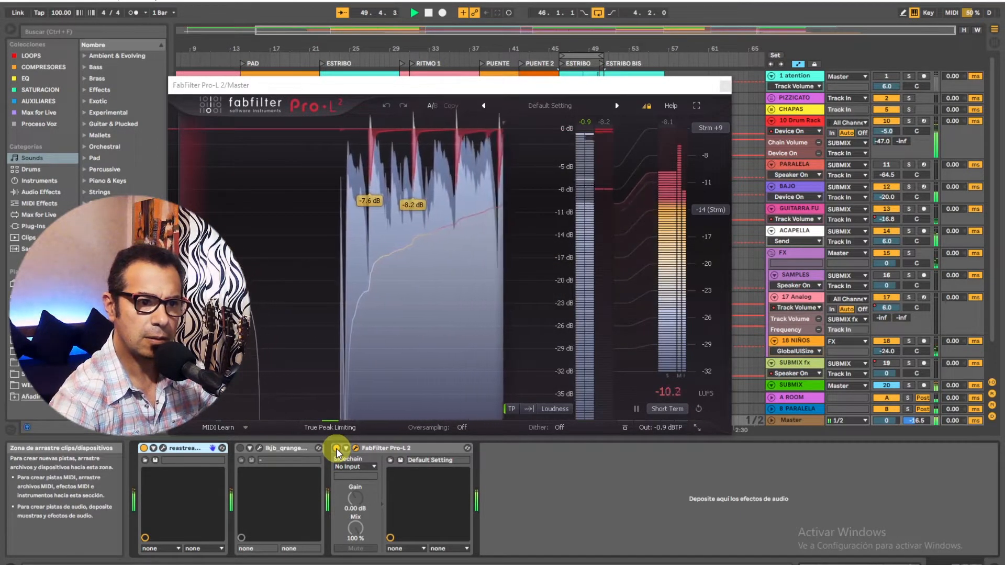
click(337, 449)
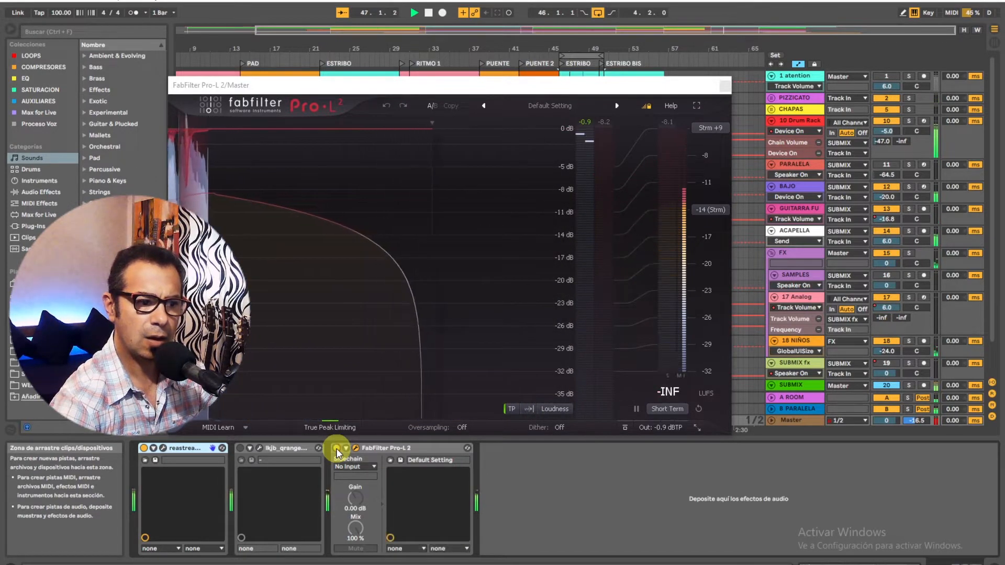
click(336, 449)
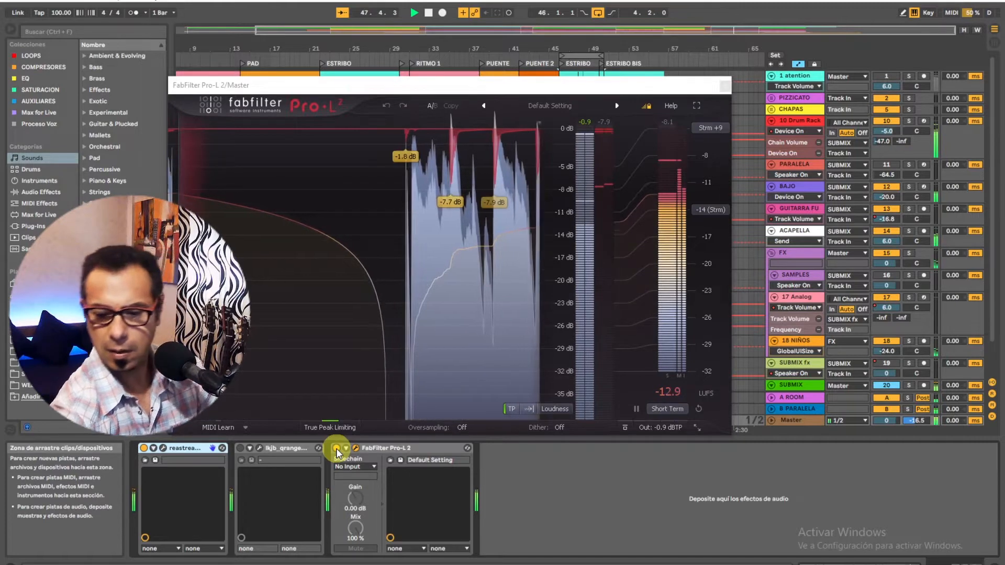
key(space)
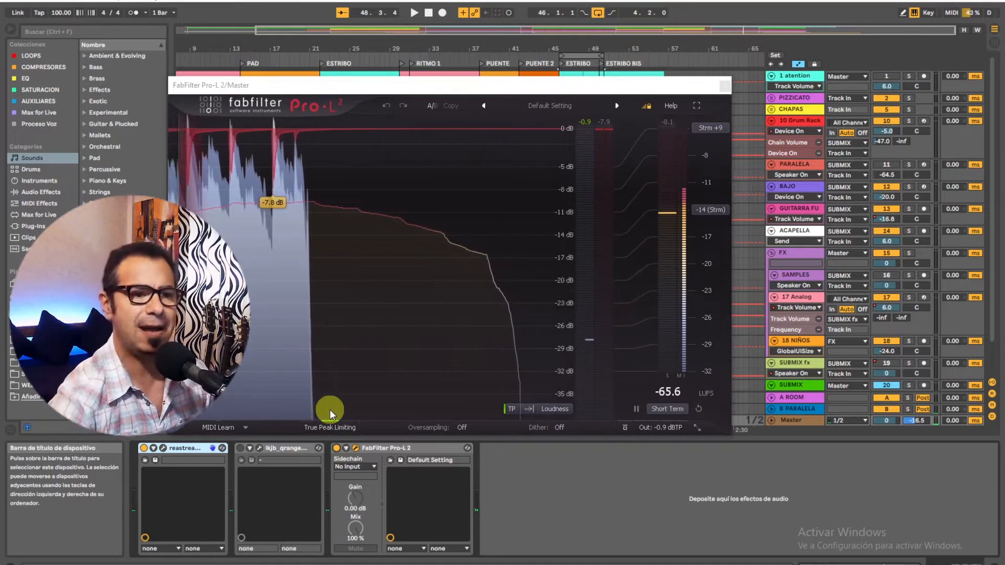
click(725, 85)
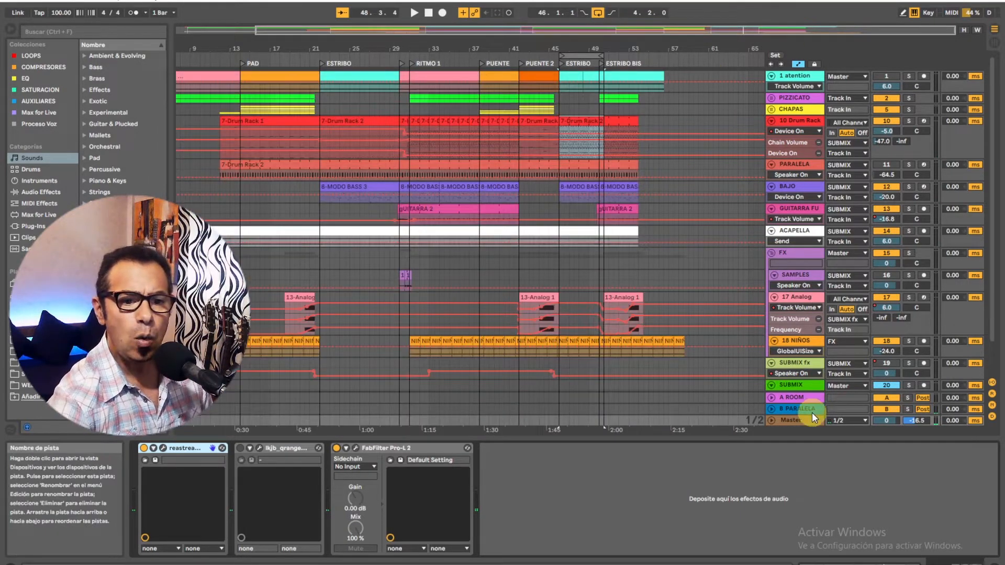
Show the SUBMIX track's devices and compare the looped section with the whole effect rack bypassed and active.
click(796, 386)
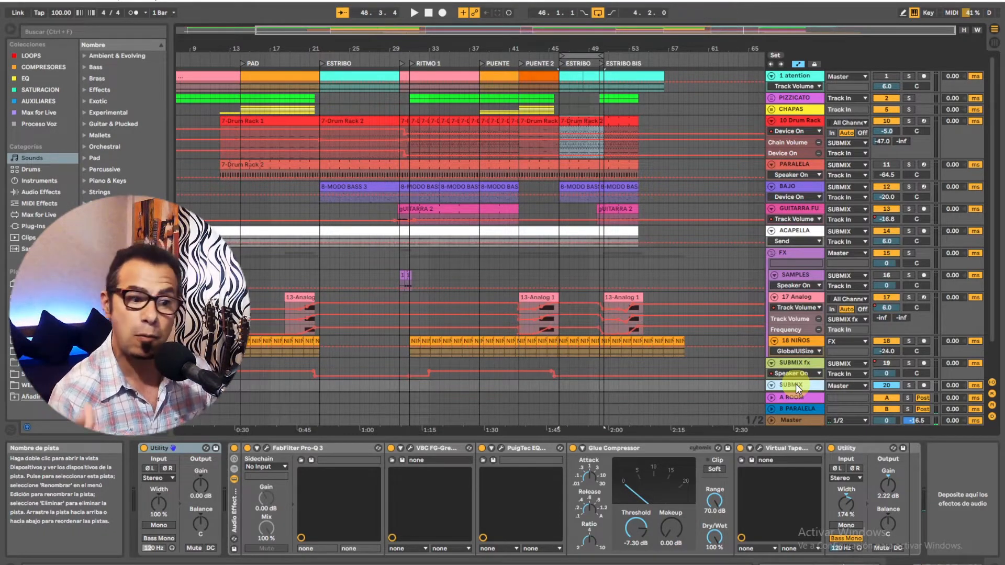
key(space)
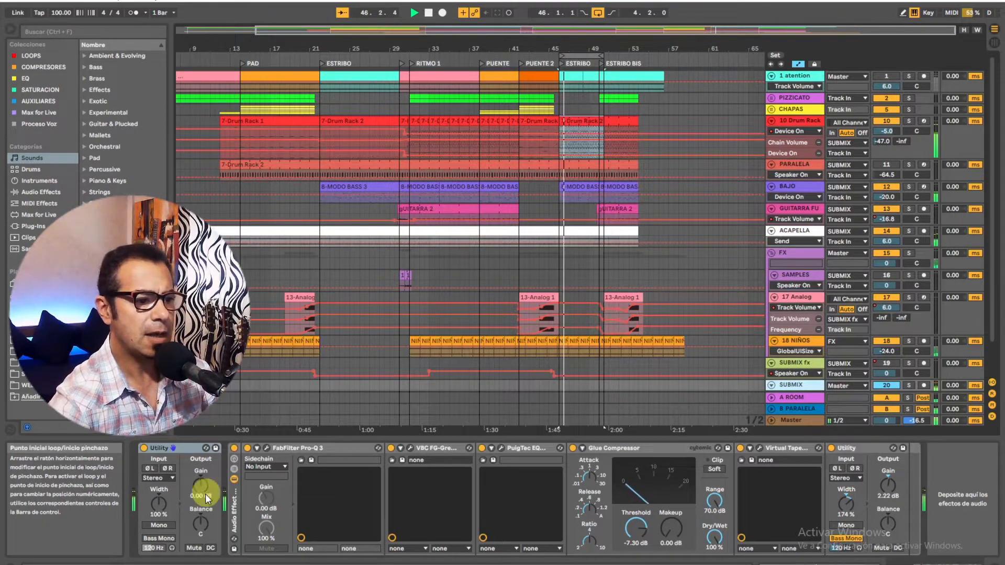
click(235, 450)
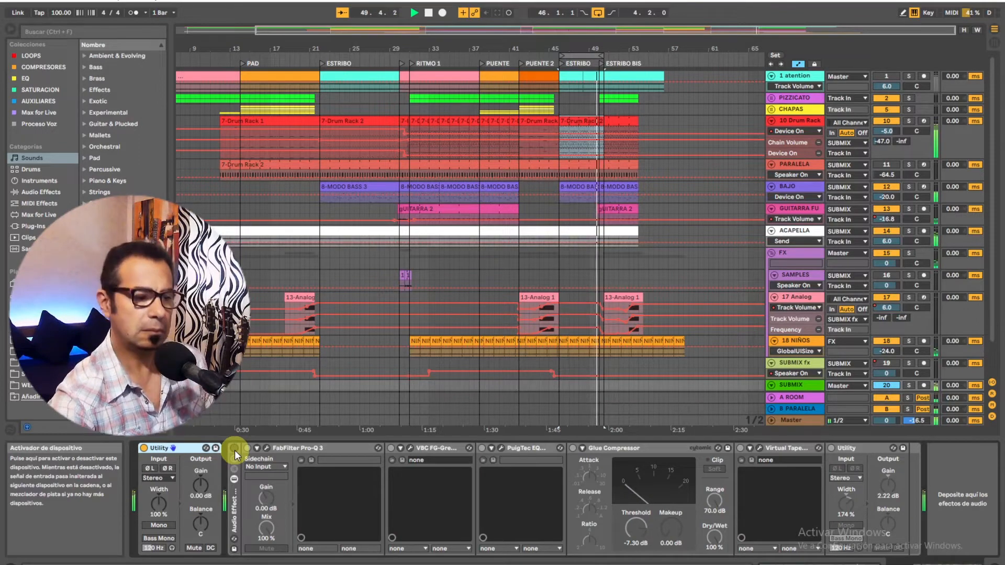
click(234, 450)
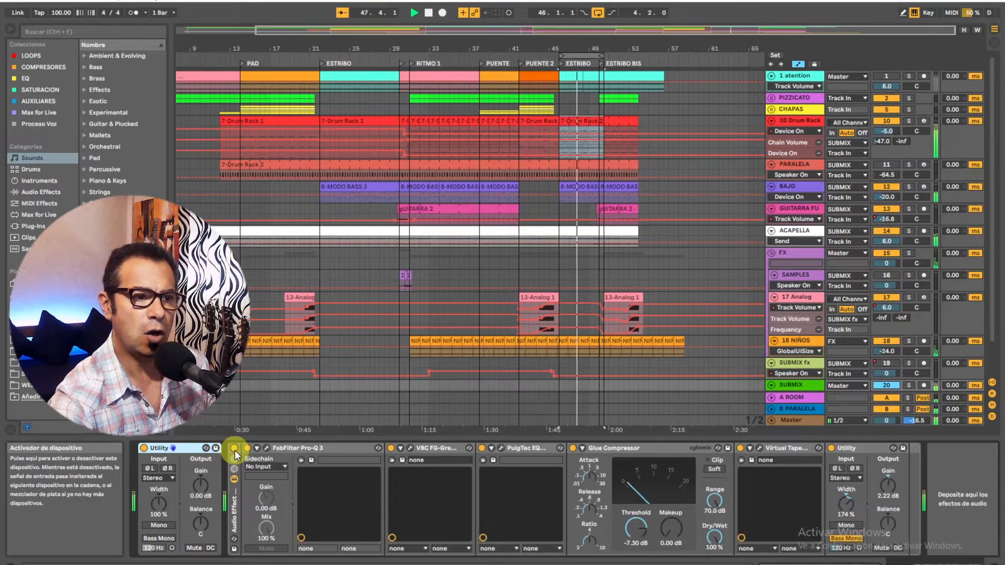
key(space)
Deactivate the SUBMIX rack's final Utility, Virtual Tape, Glue Compressor, PuigTec EQ and VBC FG-Grey devices, keeping FabFilter Pro-Q 3 active.
click(831, 448)
click(740, 448)
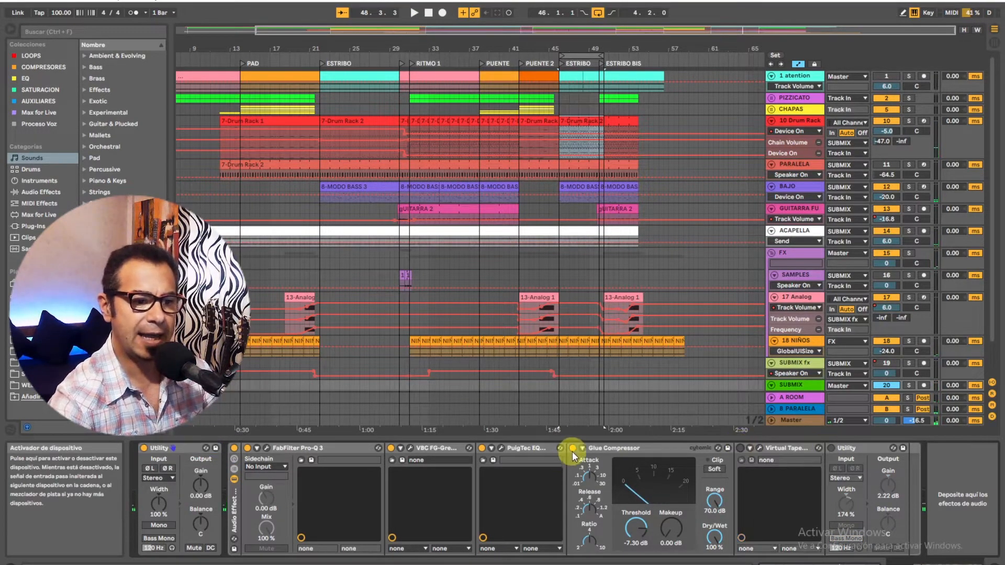
click(573, 448)
click(482, 448)
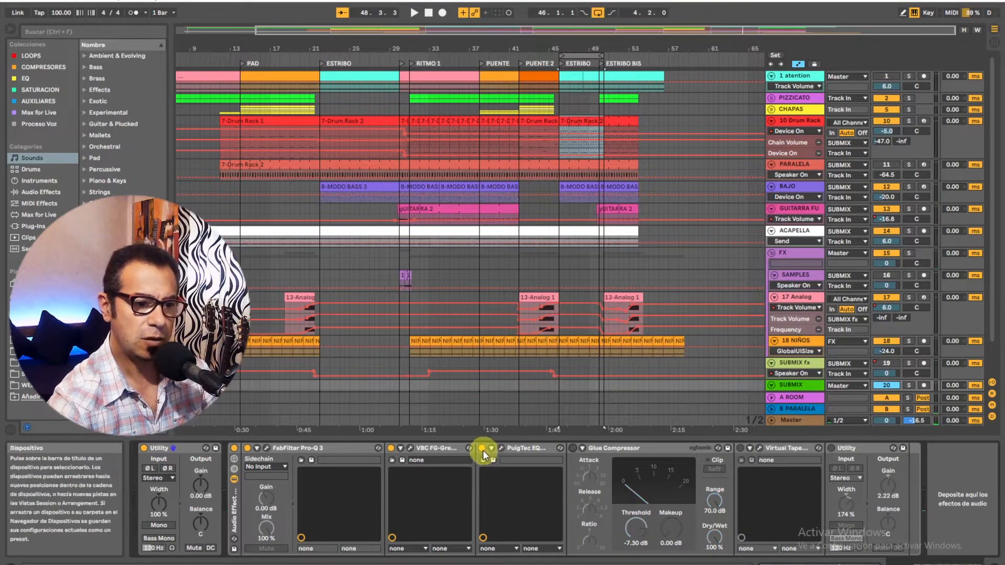
click(391, 448)
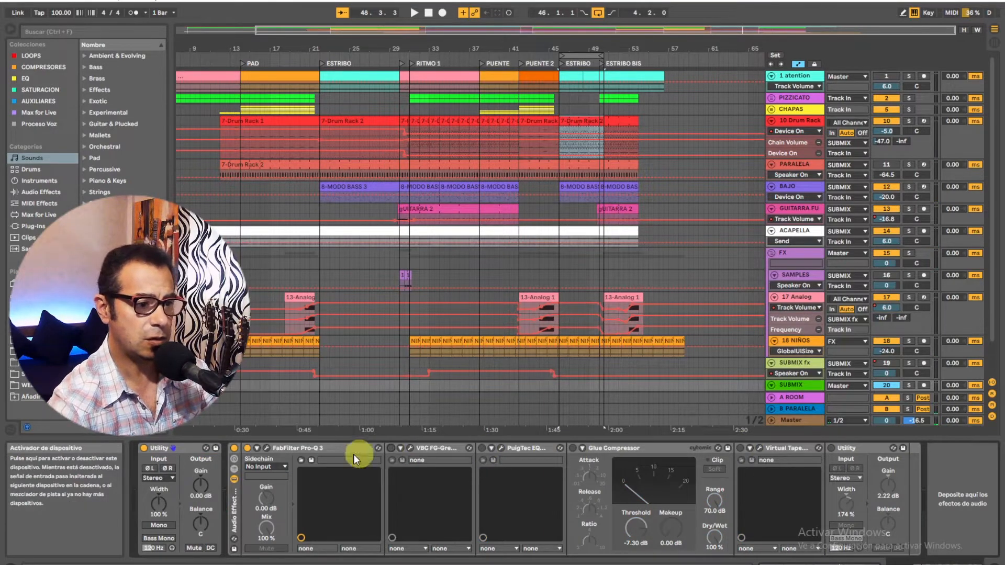
Play the looped ESTRIBO section and compare the SUBMIX sound with FabFilter Pro-Q 3 bypassed and active.
click(247, 448)
key(space)
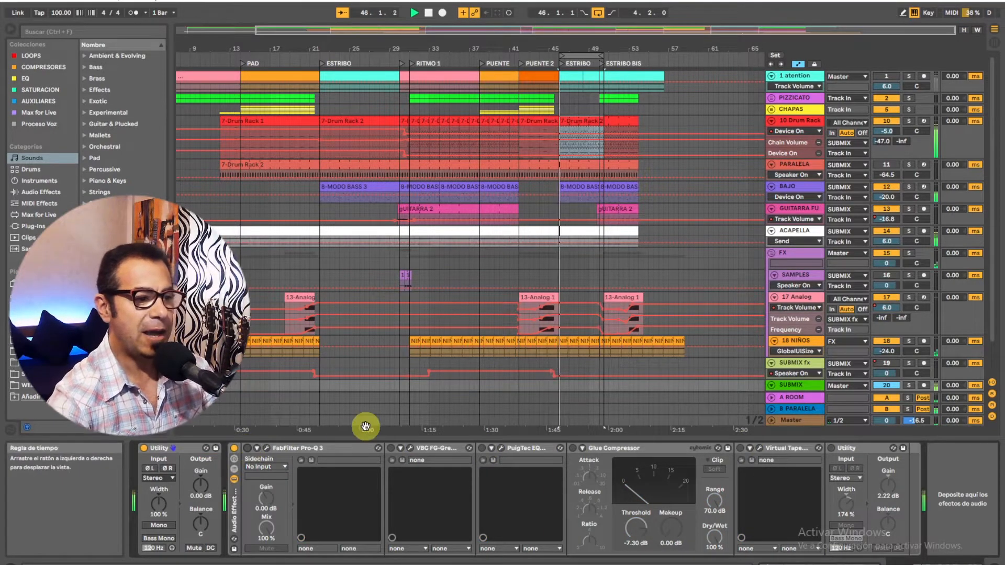
click(247, 448)
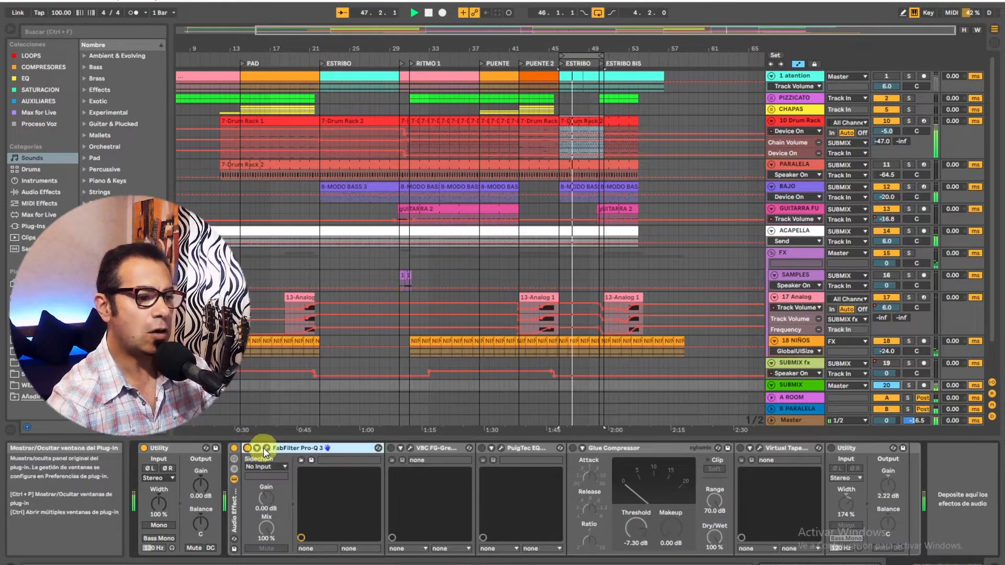
Open the SUBMIX's FabFilter Pro-Q 3, examine its EQ bands and audition the 2492.3 Hz cut in solo, closing the plug-in when done.
click(265, 448)
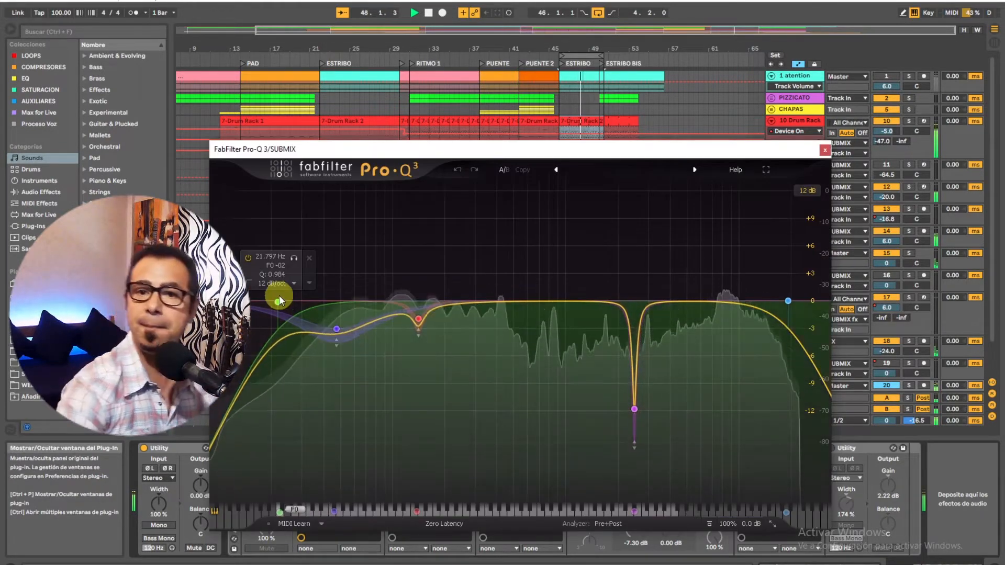
mouse_move(774, 308)
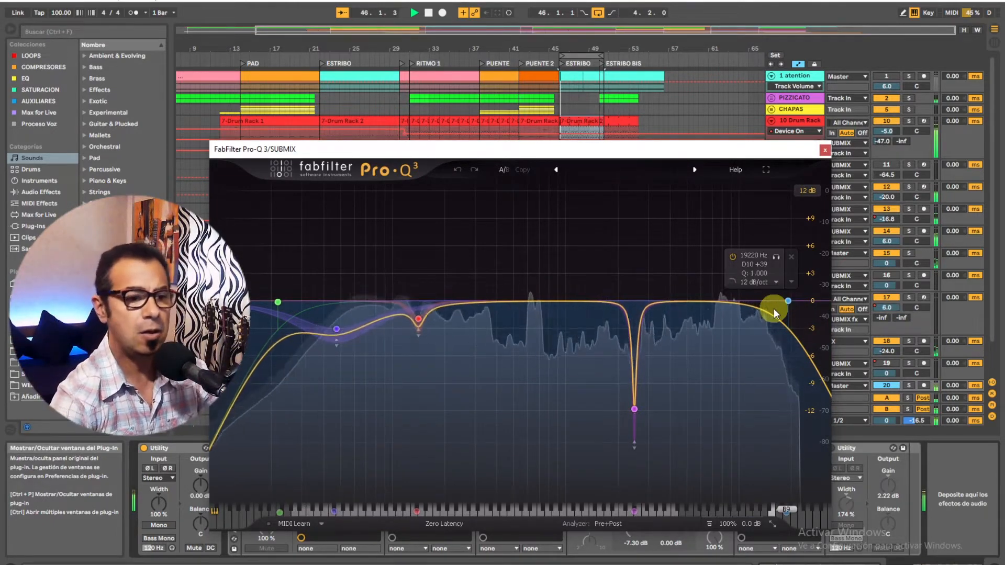
click(634, 409)
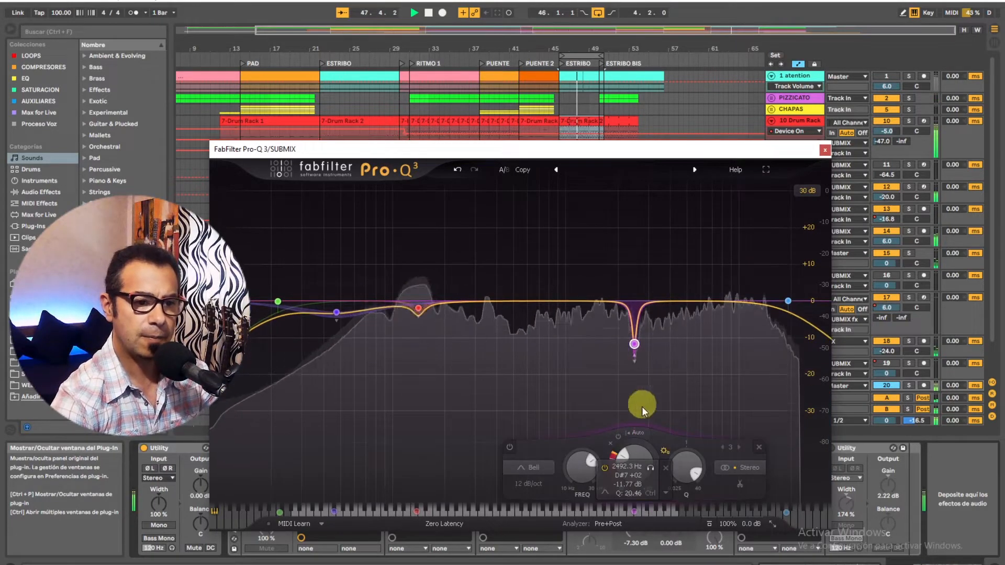
click(650, 382)
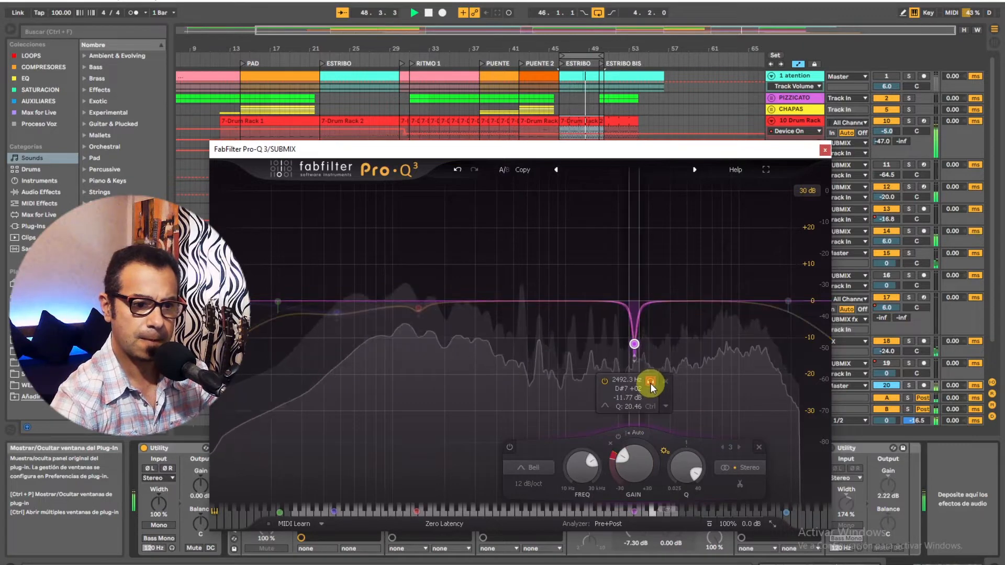
drag(650, 383, 650, 383)
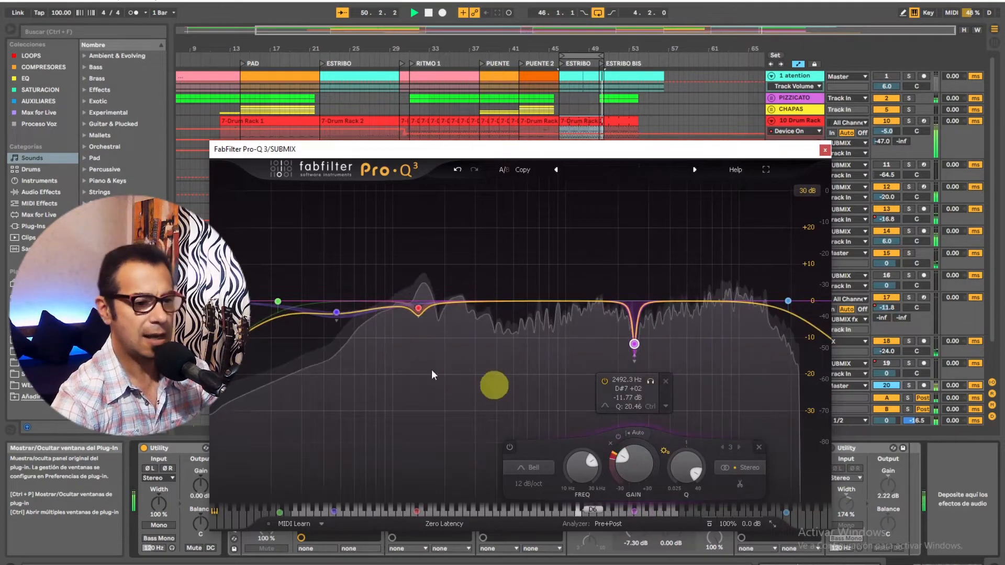
mouse_move(375, 333)
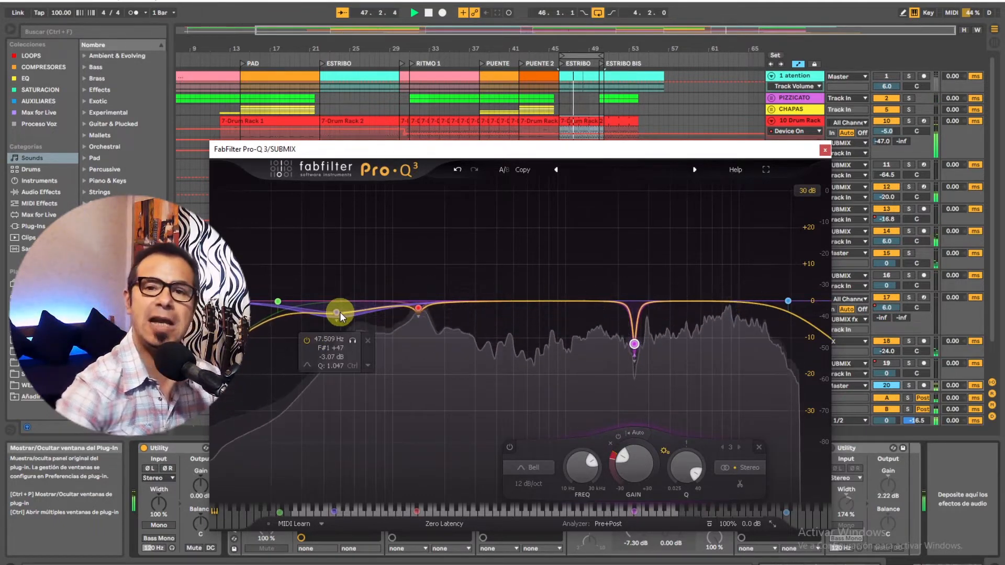
click(823, 149)
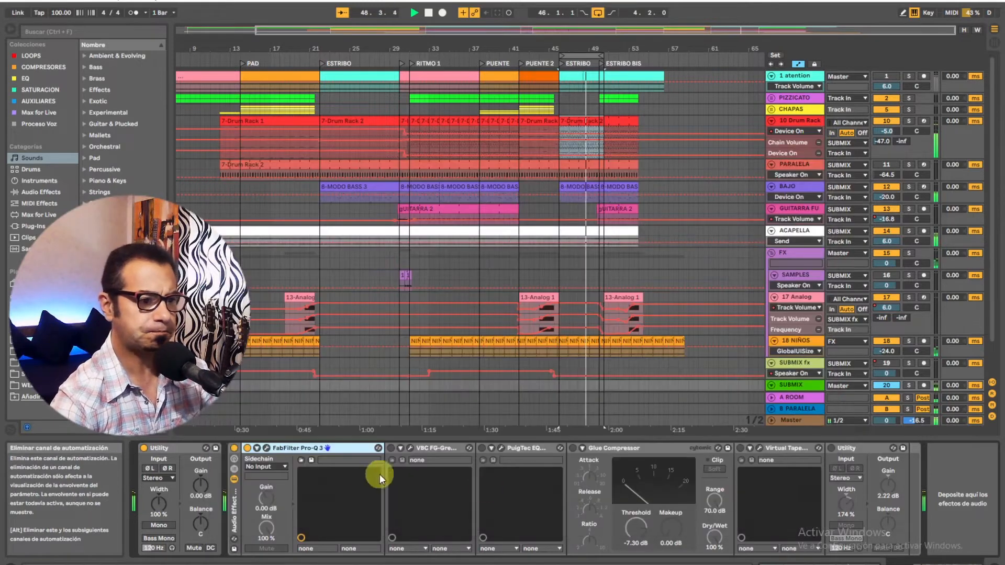
Activate VBC FG-Grey in the SUBMIX rack and examine its compressor settings during playback, closing the plug-in window when done.
click(390, 449)
click(411, 447)
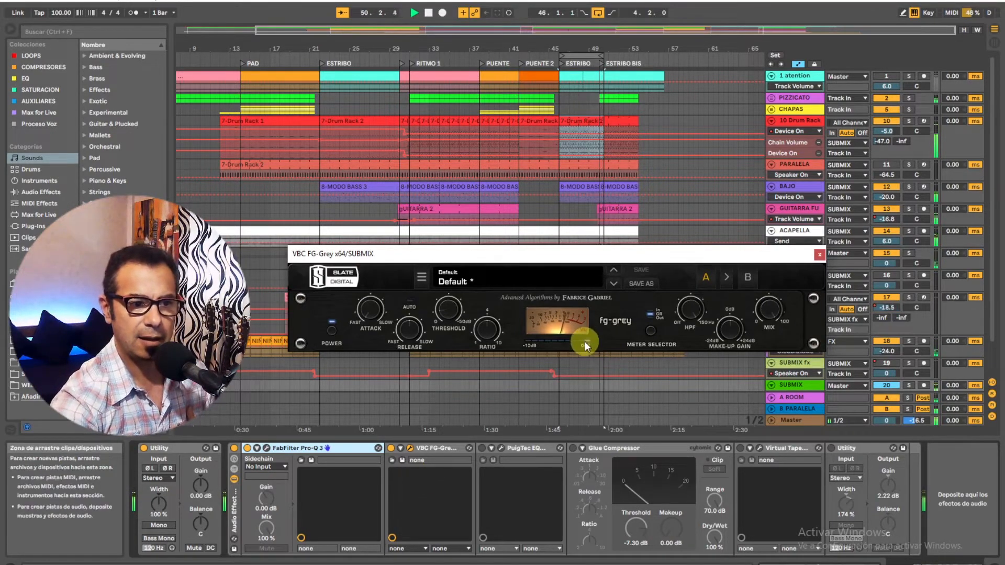
click(819, 255)
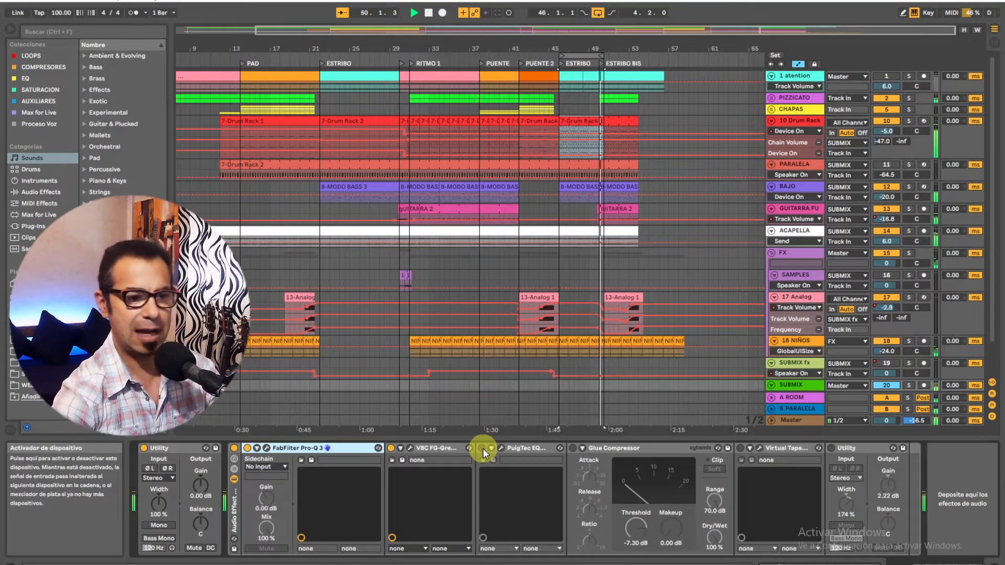
Restart the looped section and compare it with PuigTec EQ active and bypassed, leaving the EQ active.
key(space)
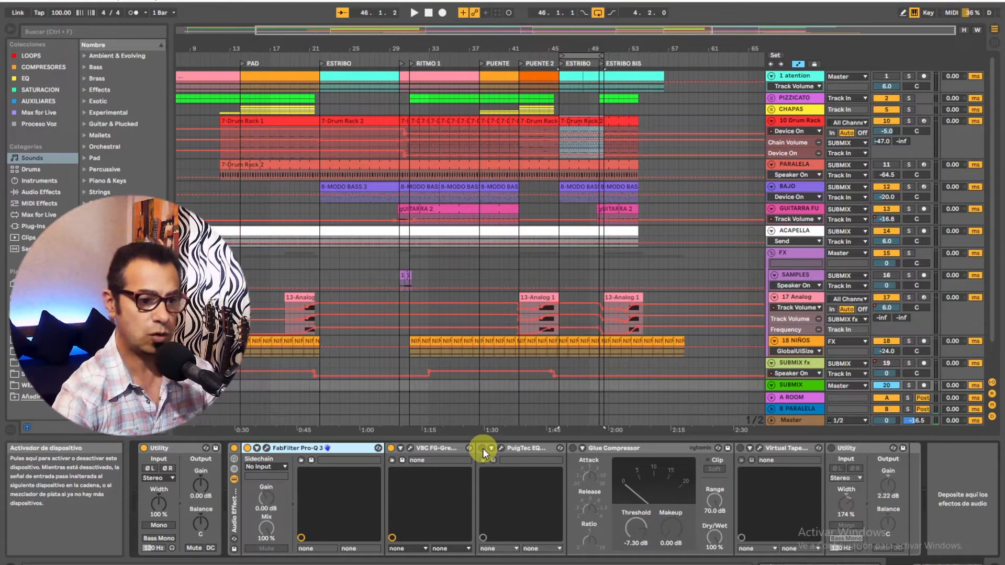
key(space)
click(482, 448)
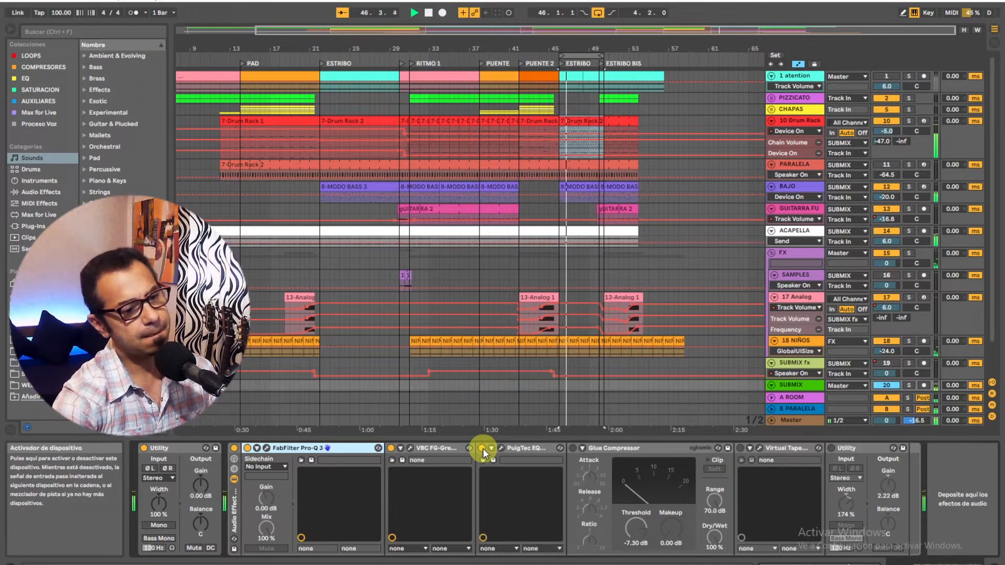
click(482, 448)
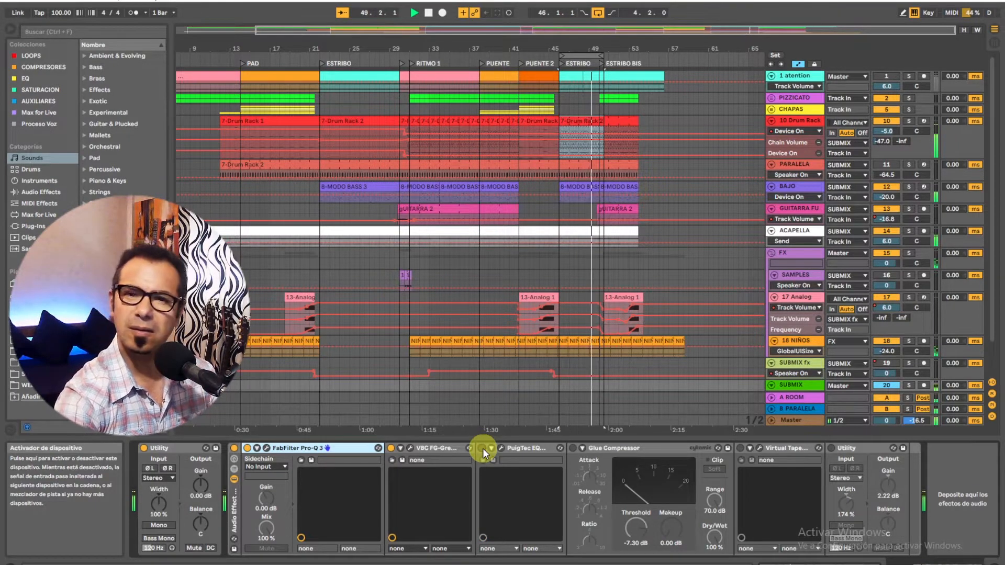
click(482, 448)
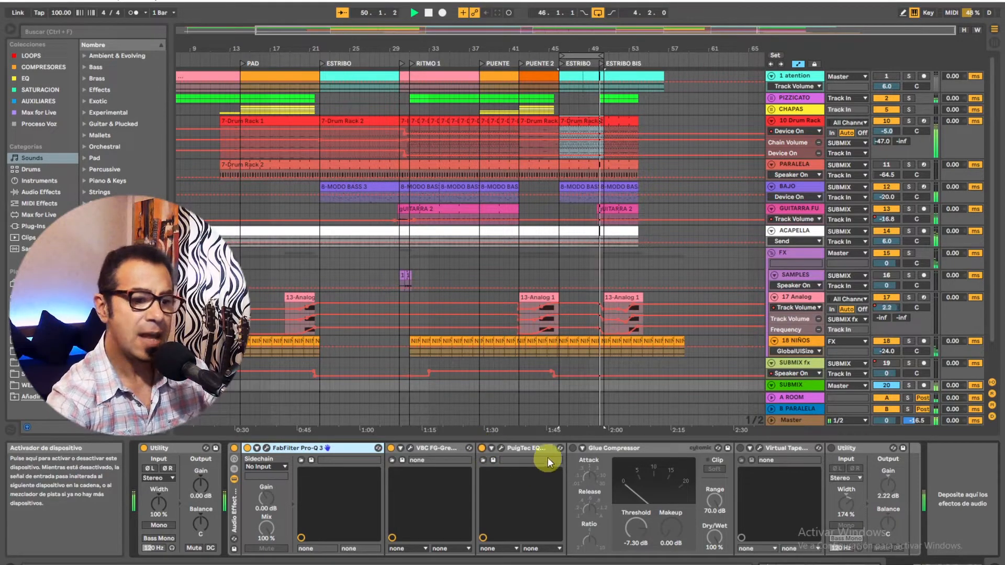
Compare the loop with the Glue Compressor active and bypassed, leave it active and activate the Virtual Tape device as well.
click(572, 448)
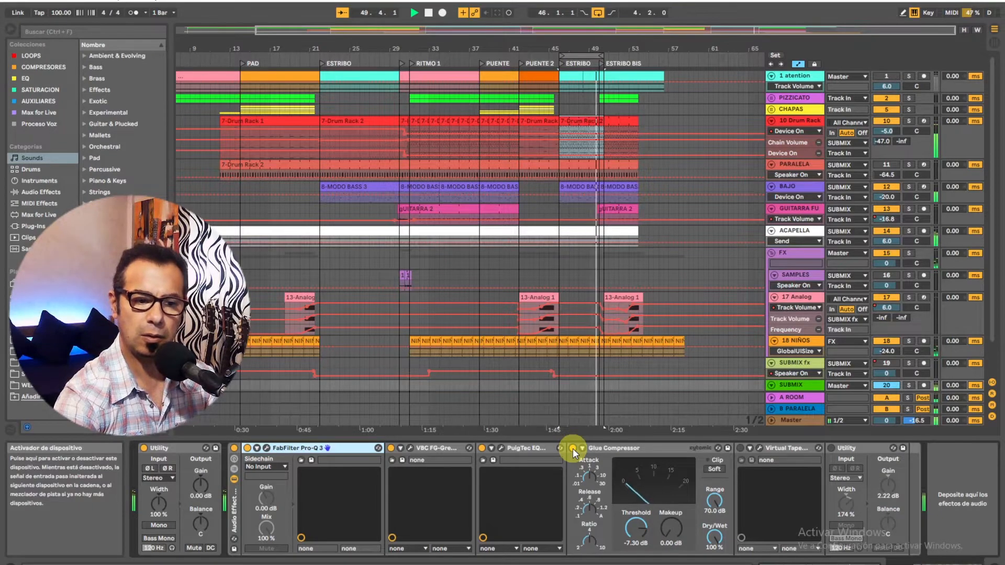
click(572, 448)
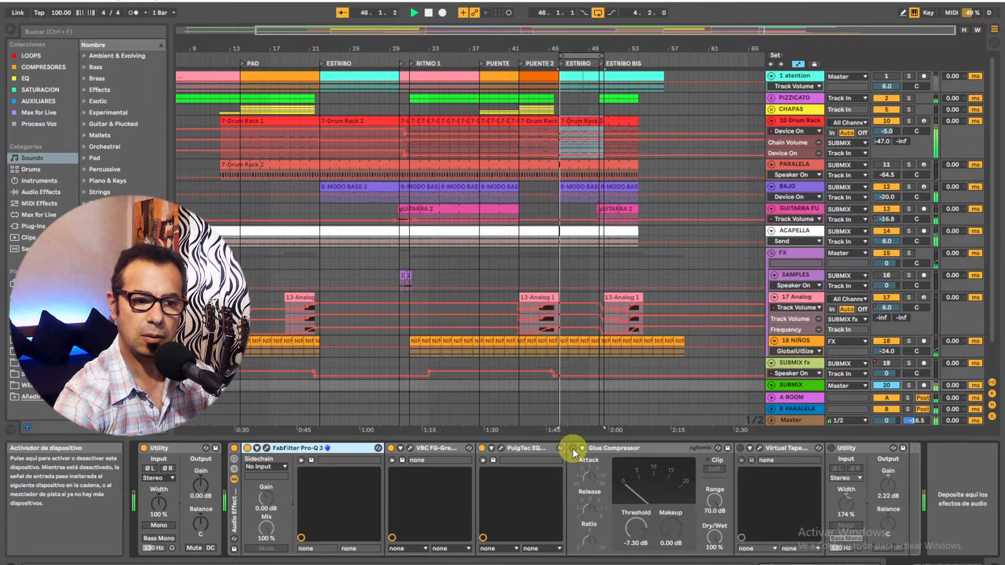
click(573, 448)
click(740, 448)
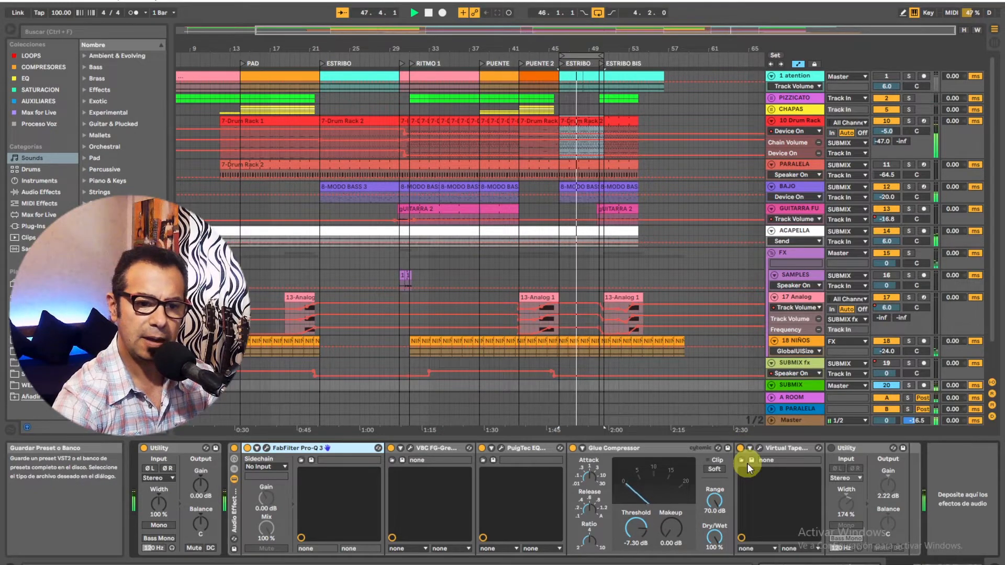
key(space)
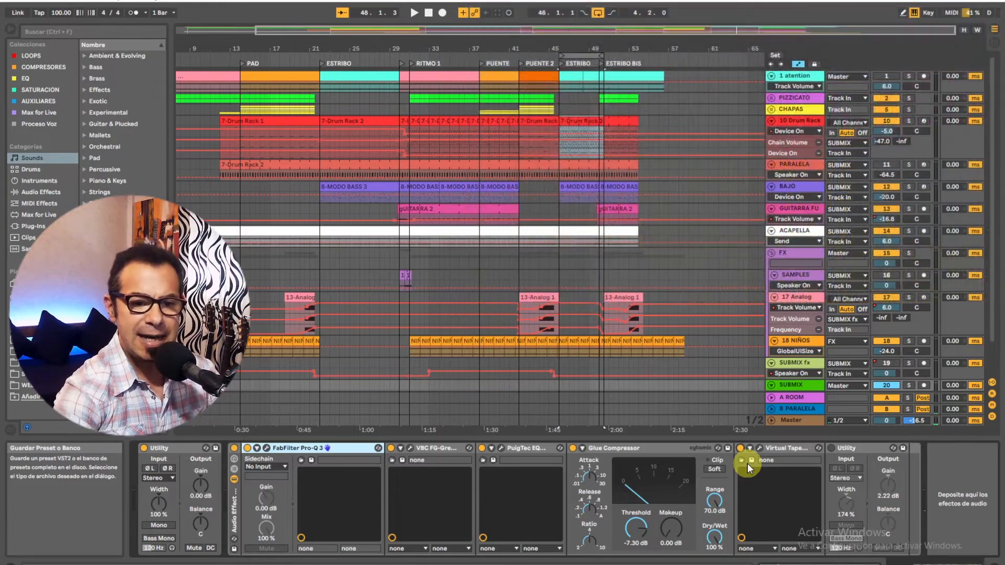
Play the loop and compare it with the SUBMIX rack's final Utility active and bypassed, leaving Utility active.
key(space)
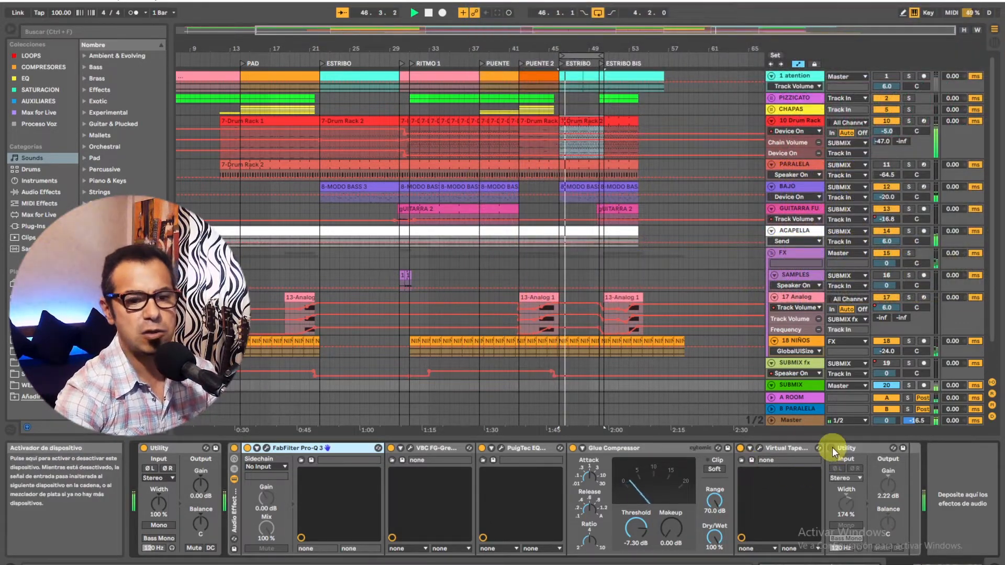
click(832, 448)
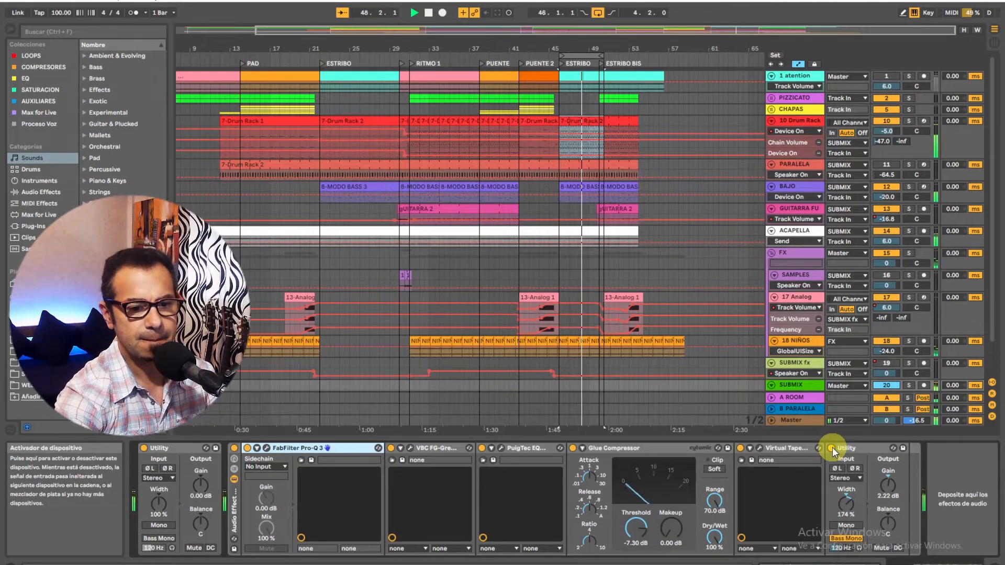
click(832, 448)
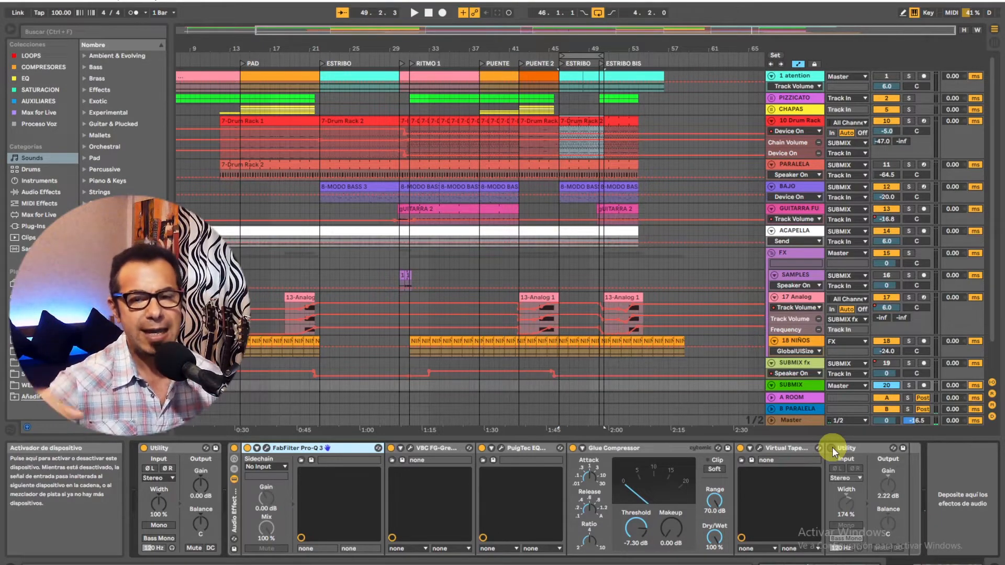
click(832, 448)
key(space)
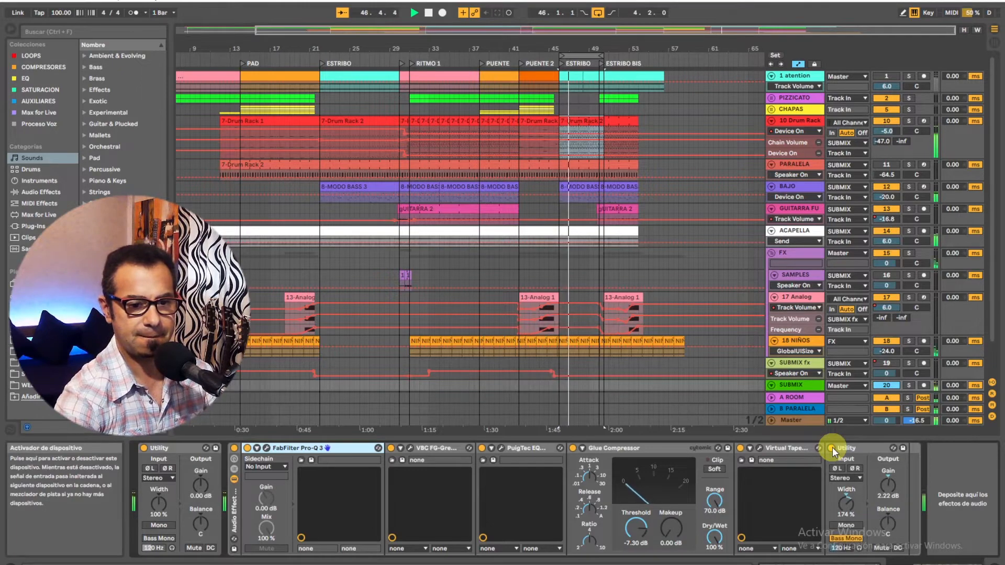
key(space)
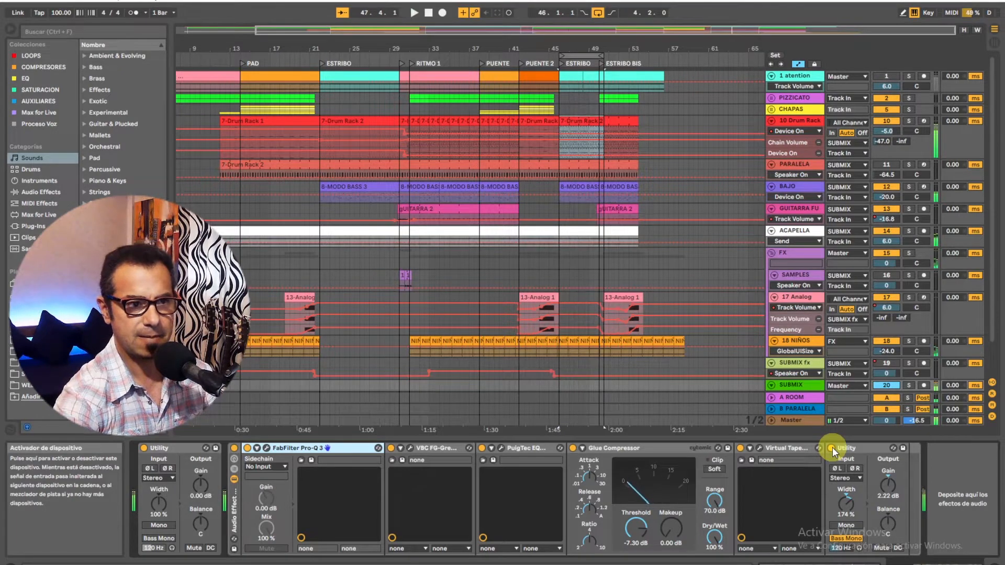
Switch to Session View, unfold the PIZZICATO group and solo it, bringing its tracks into view.
click(989, 37)
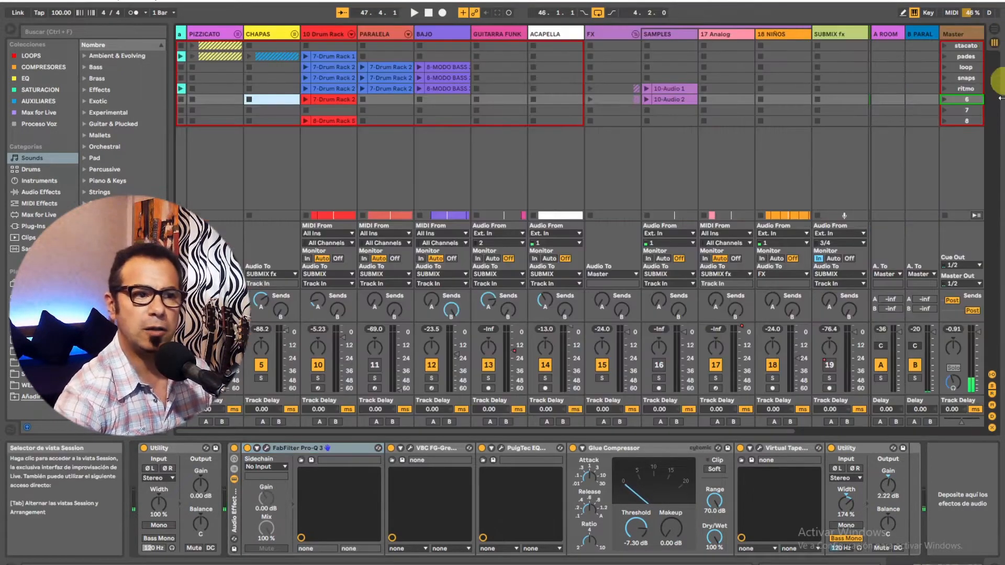
click(238, 34)
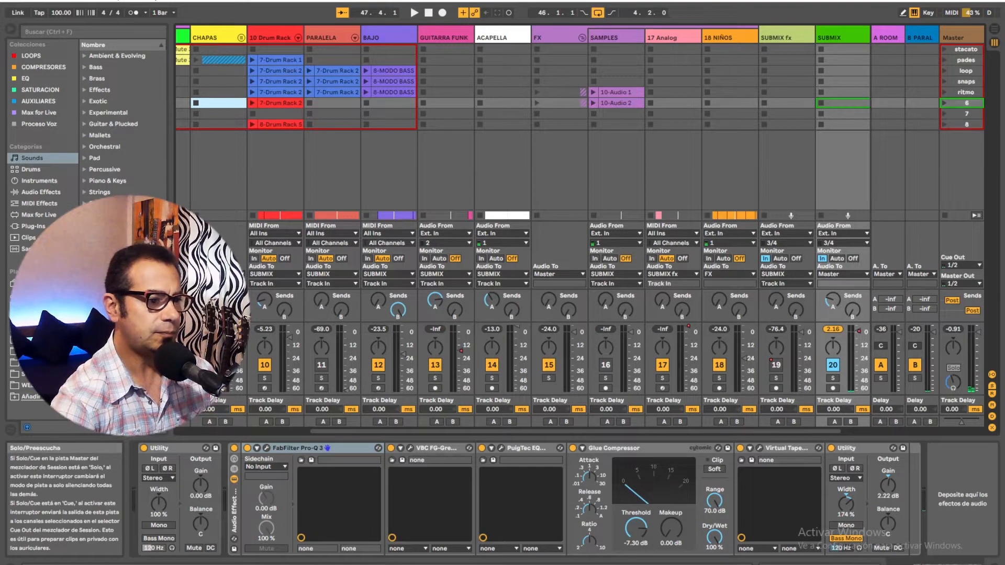
click(208, 377)
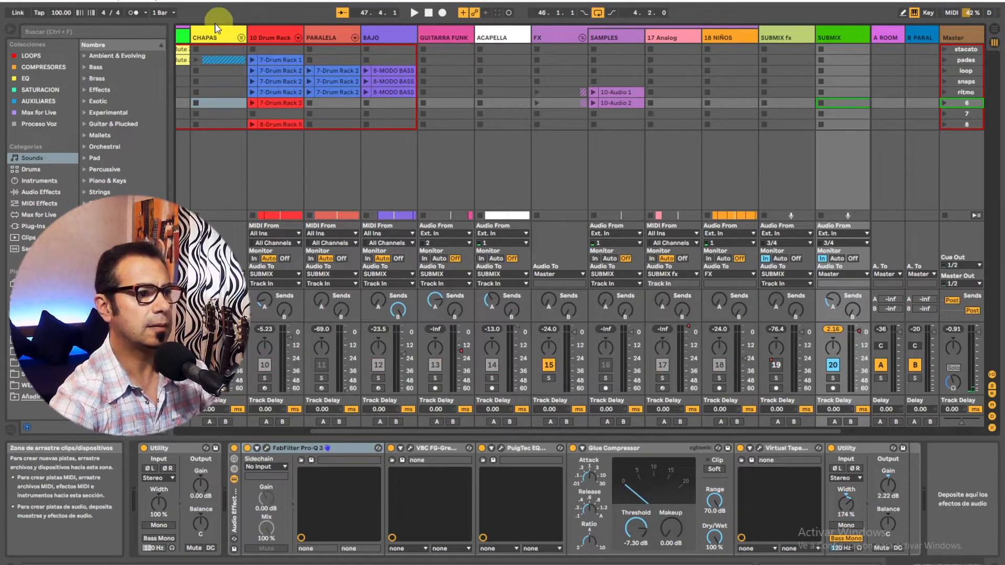
drag(331, 430, 231, 433)
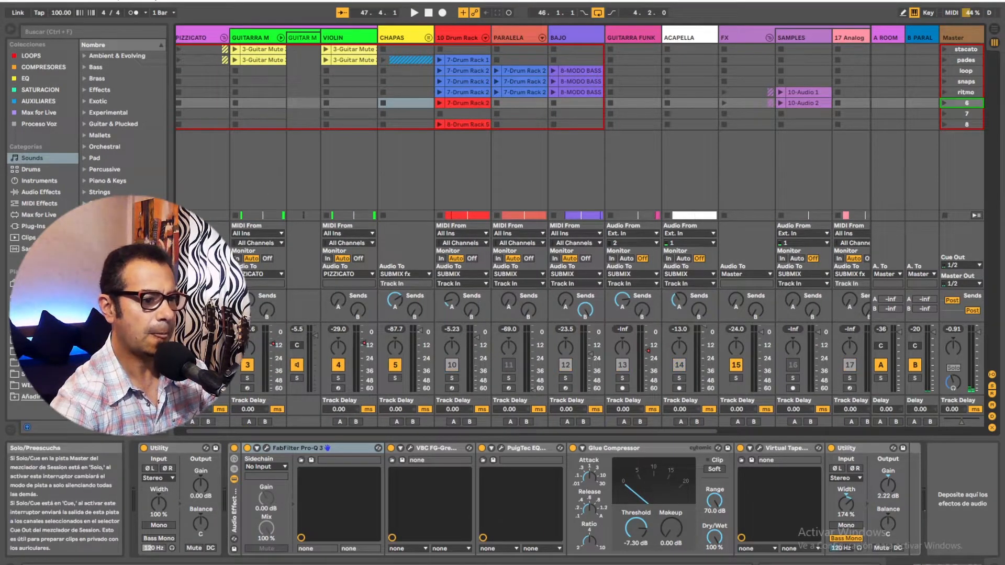
Return to Arrangement View, briefly play the soloed PIZZICATO group around the PUENTE section, and return the playhead to the song's start.
click(993, 29)
click(282, 58)
click(491, 59)
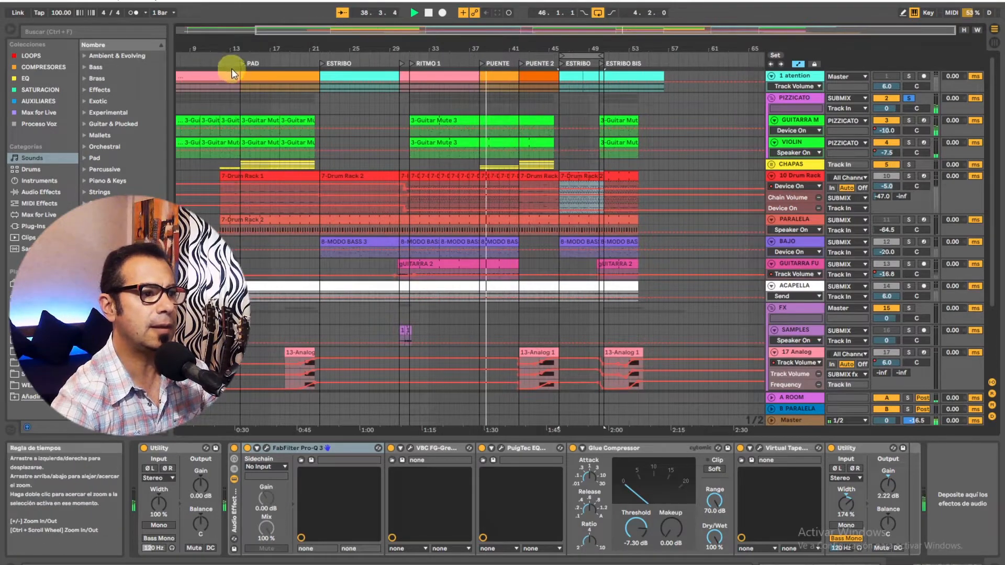
drag(268, 32, 193, 29)
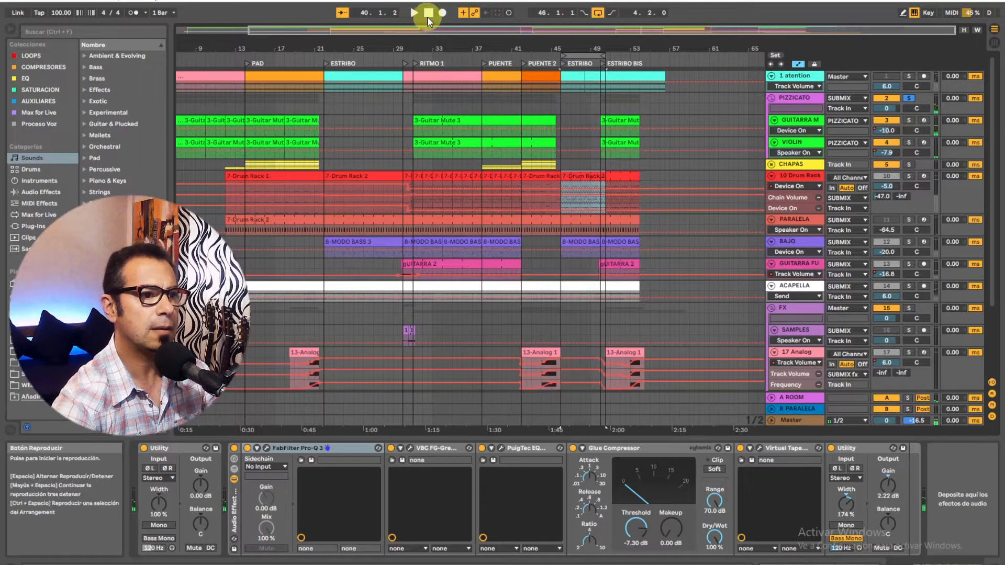
double_click(428, 13)
drag(277, 32, 207, 32)
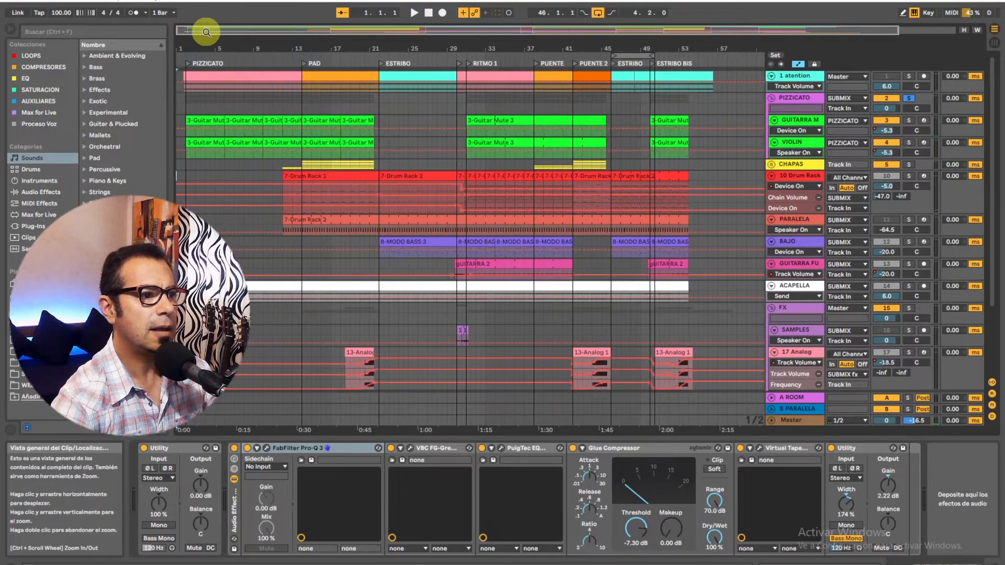
Loop the section from the PIZZICATO locator to the next locator and audition the soloed group, finishing with playback stopped in Session View.
right_click(188, 62)
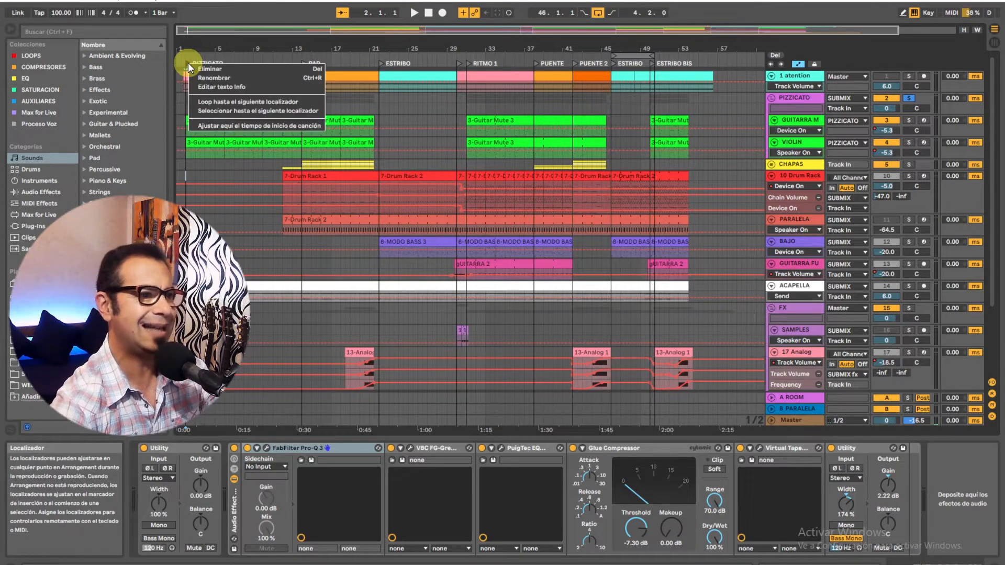
click(207, 103)
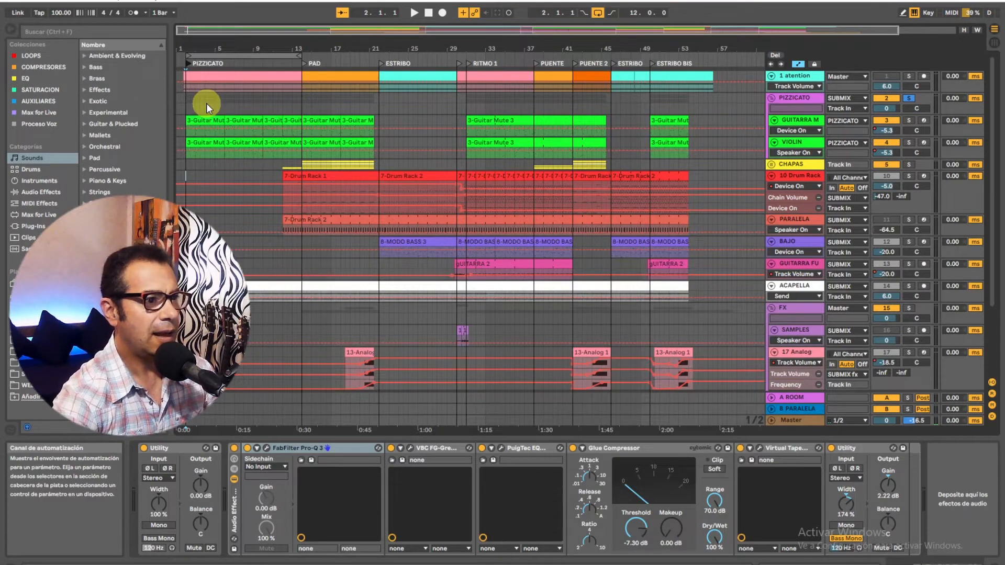
click(414, 13)
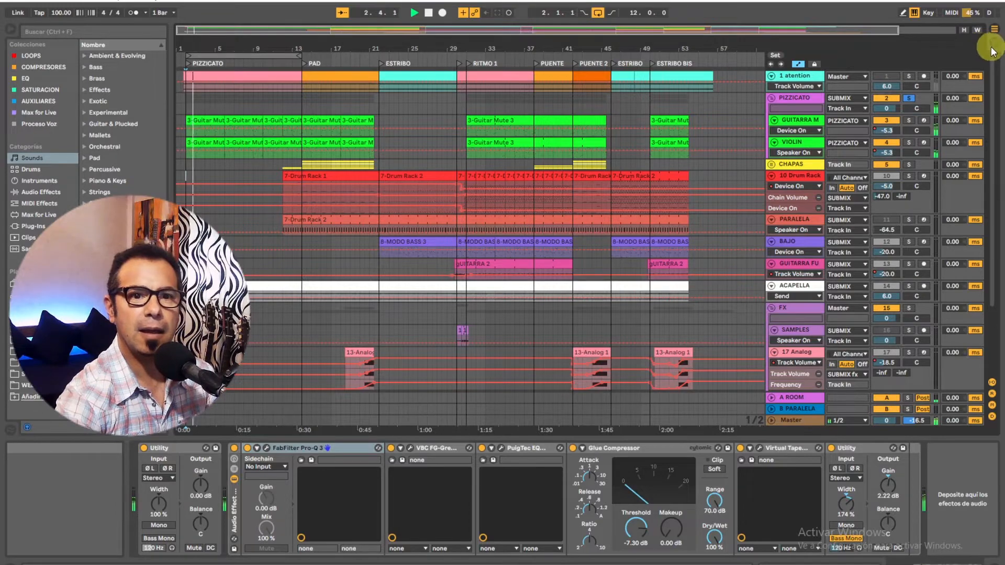
key(Tab)
key(space)
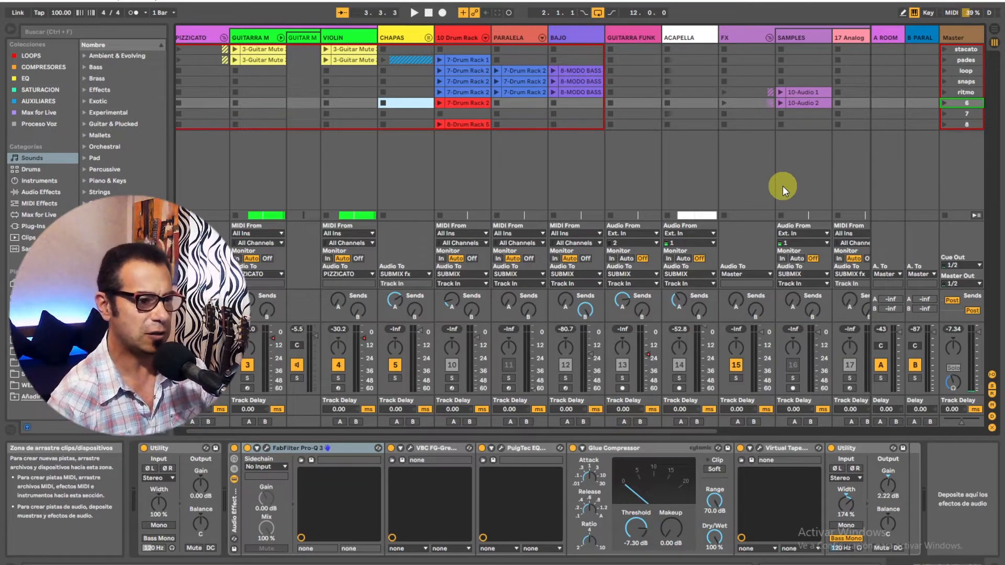
Mute the VIOLIN track and audition the looped PIZZICATO section without it.
click(339, 365)
key(space)
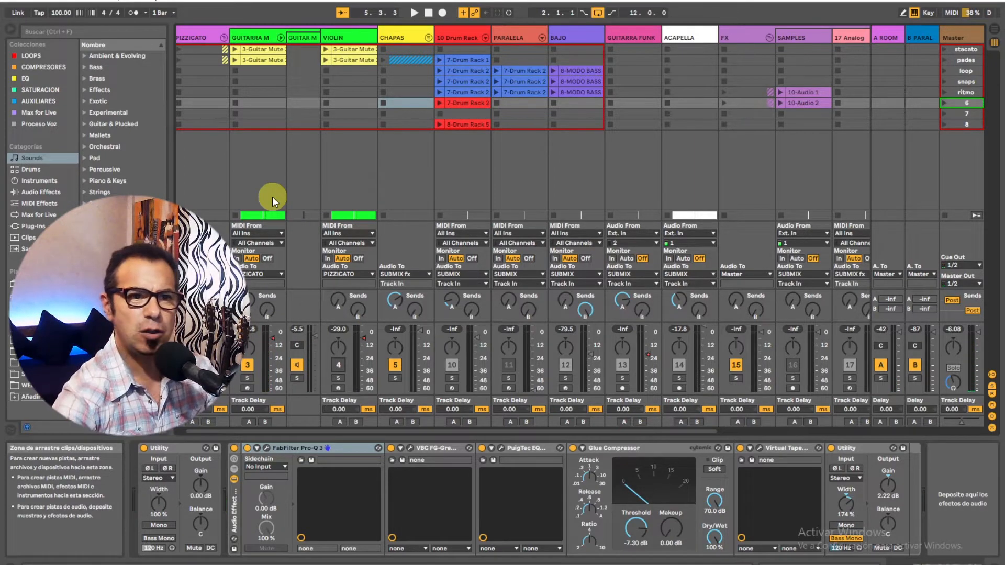
Open the Kontakt instrument on the BAJO track, examine its loaded Session Strings and Scarbee Pre-Bass patches, and close it.
click(567, 37)
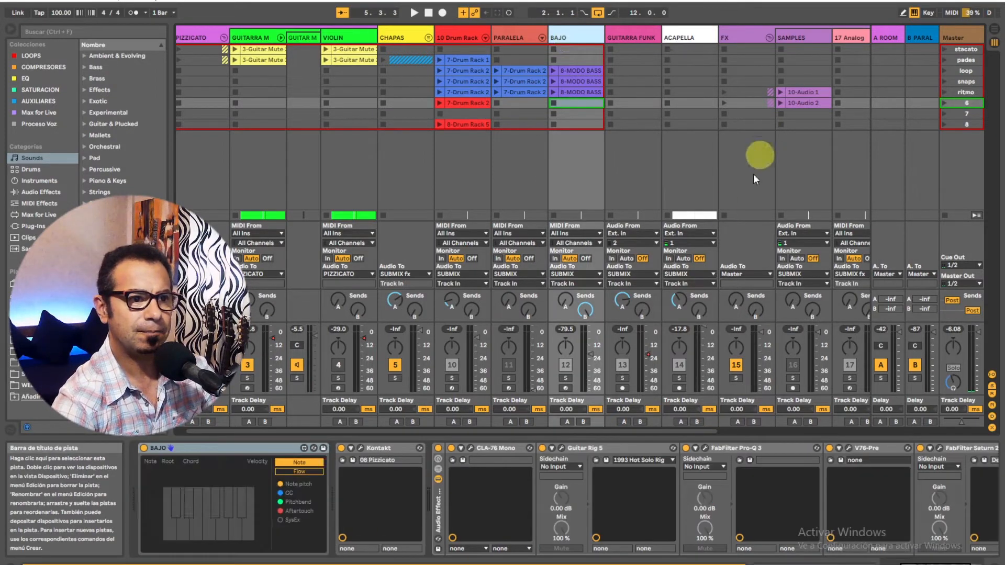
click(359, 449)
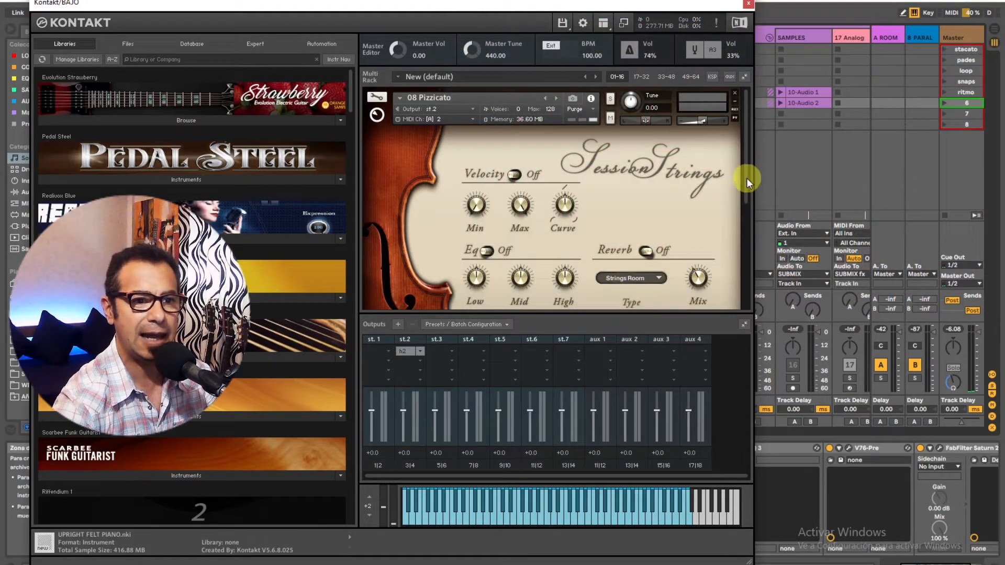
drag(746, 180, 747, 276)
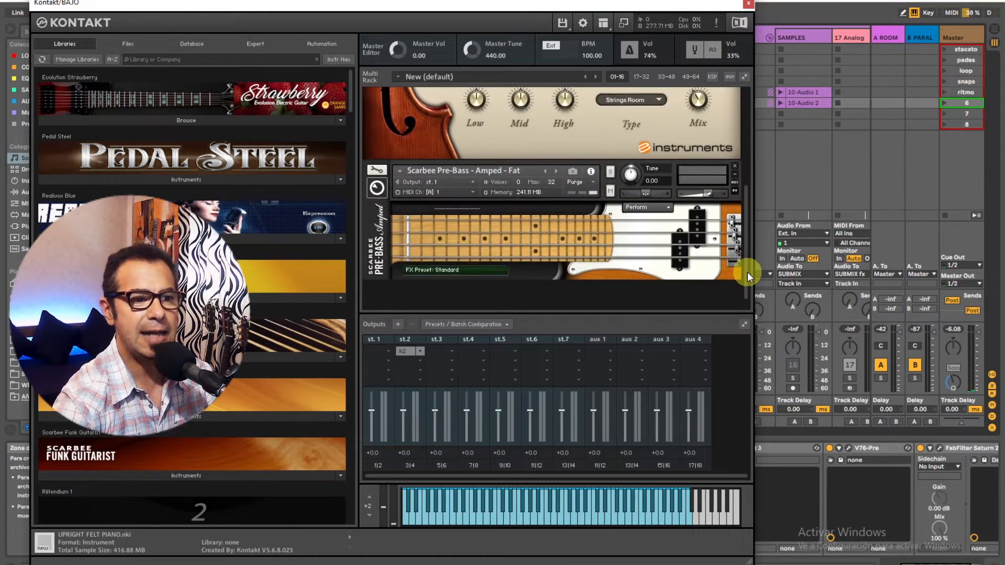
click(748, 5)
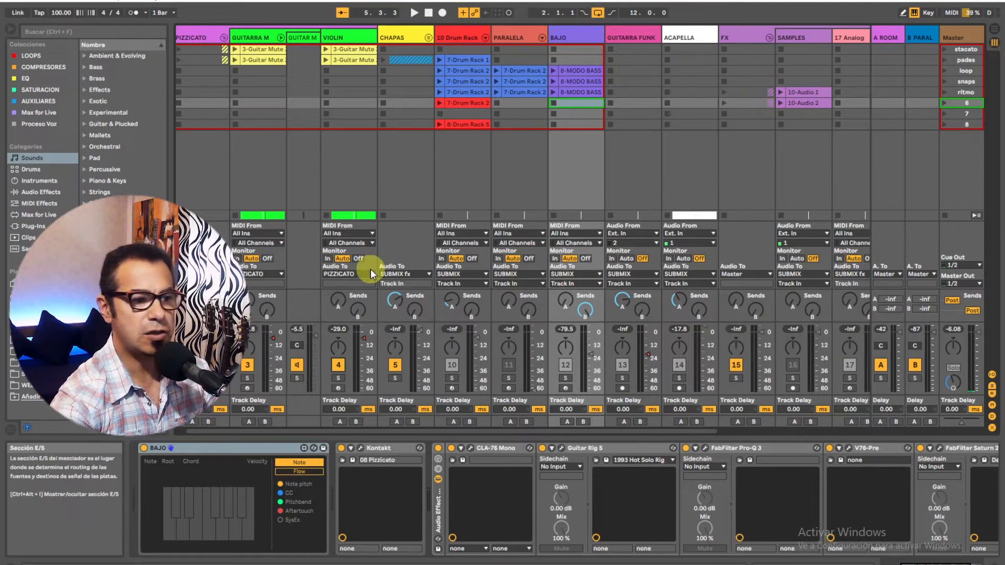
Play the loop, open Doubler2 Stereo on the GUITARRA MUTE track, switch its Direct signal off and back on, and close the plug-in.
key(space)
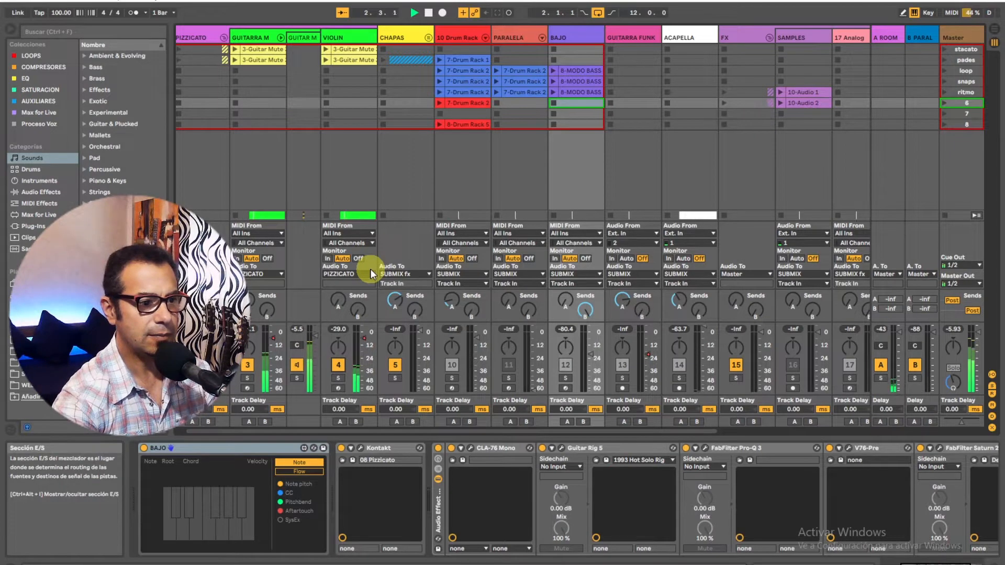
click(250, 36)
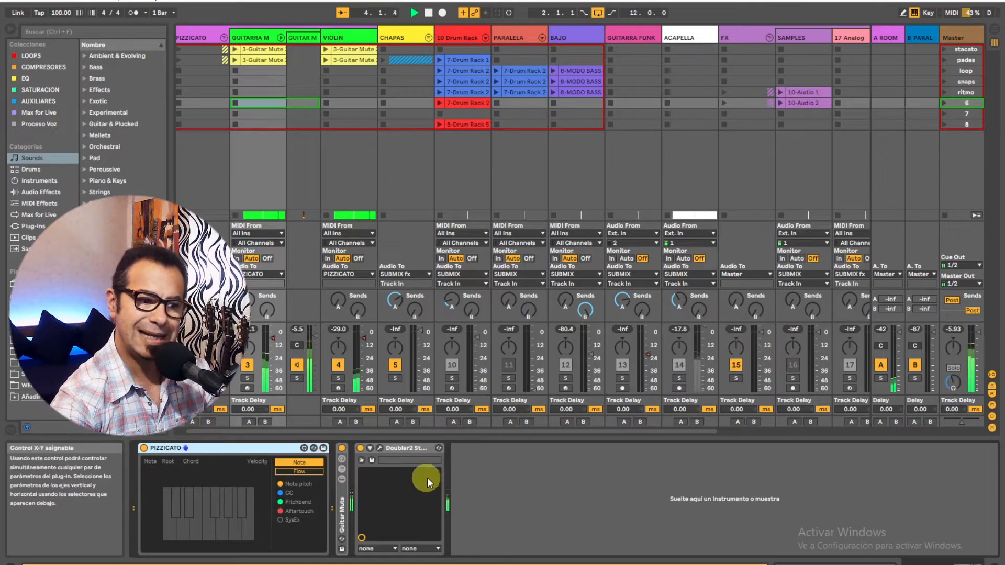
click(379, 448)
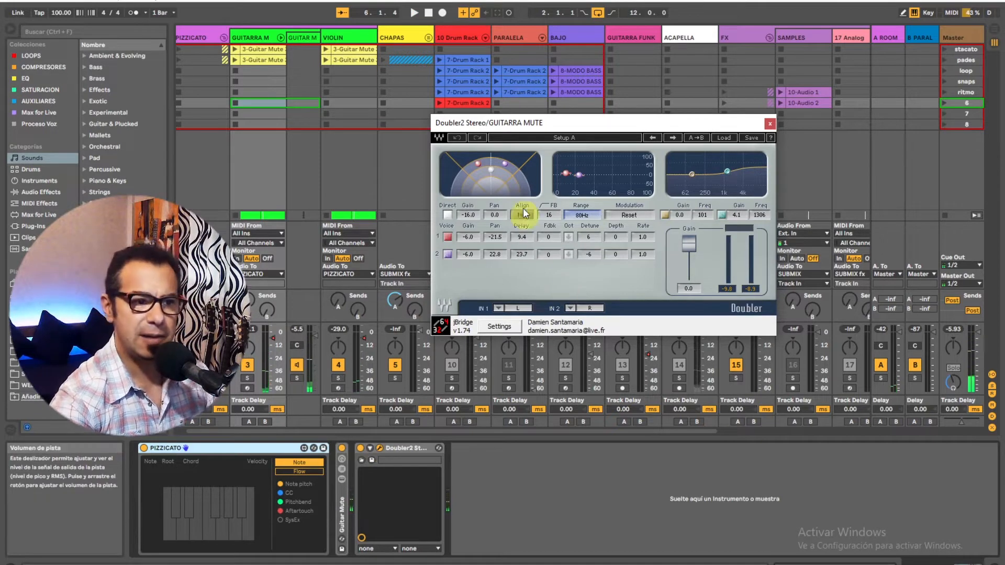
click(446, 215)
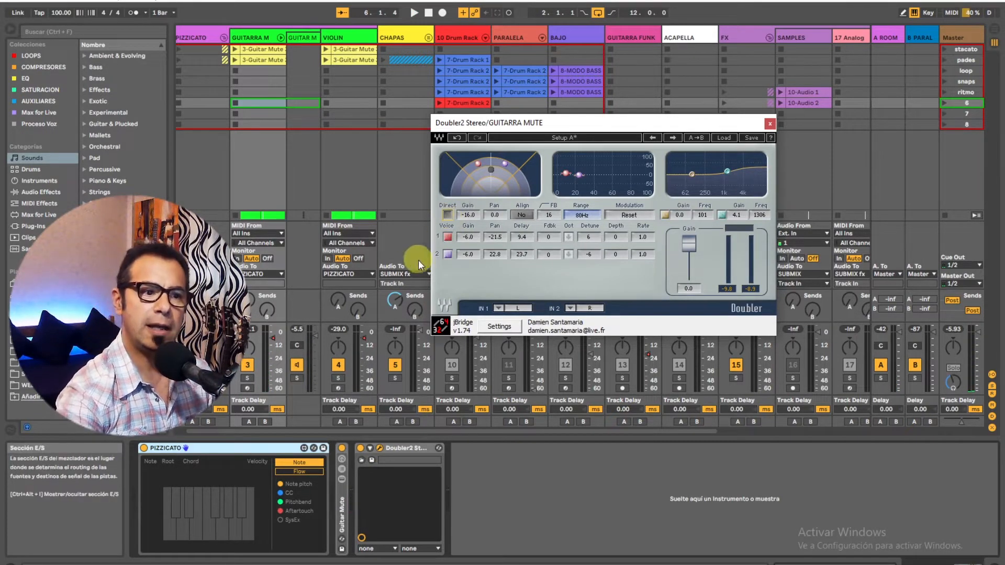
click(449, 214)
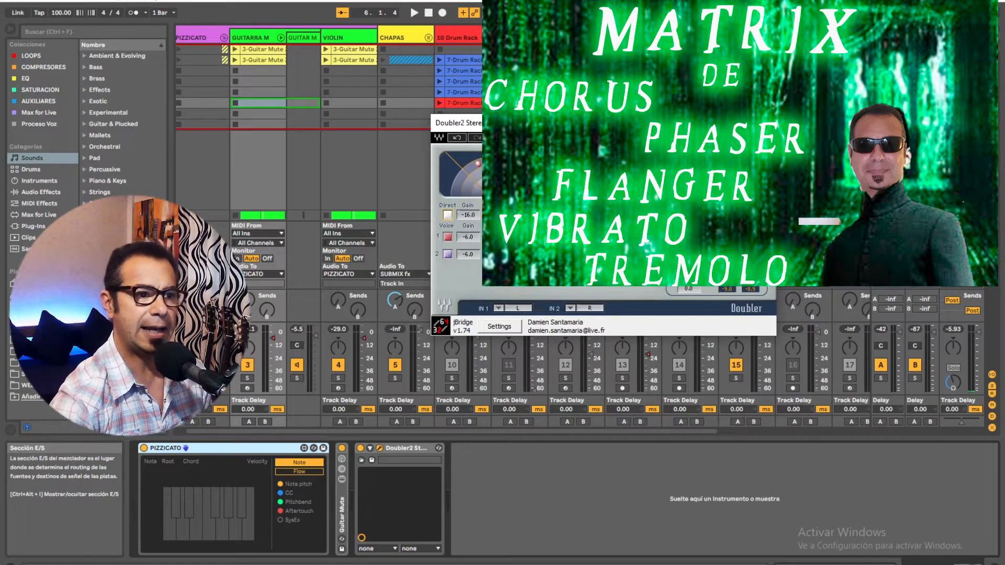
click(765, 122)
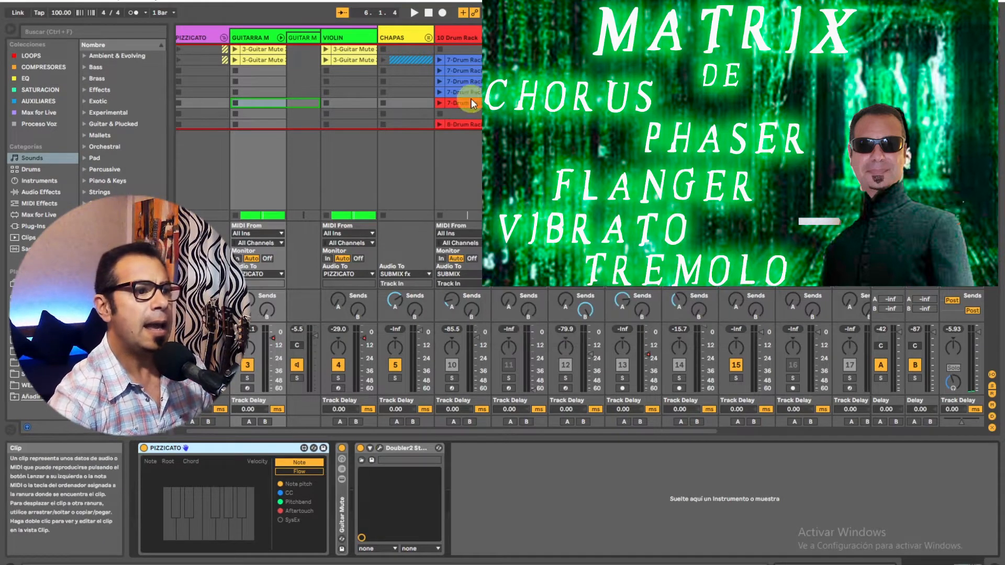
Fold the GUITARRA MUTE chains and the PIZZICATO group, unfold the CHAPAS group, and unsolo PIZZICATO.
click(280, 37)
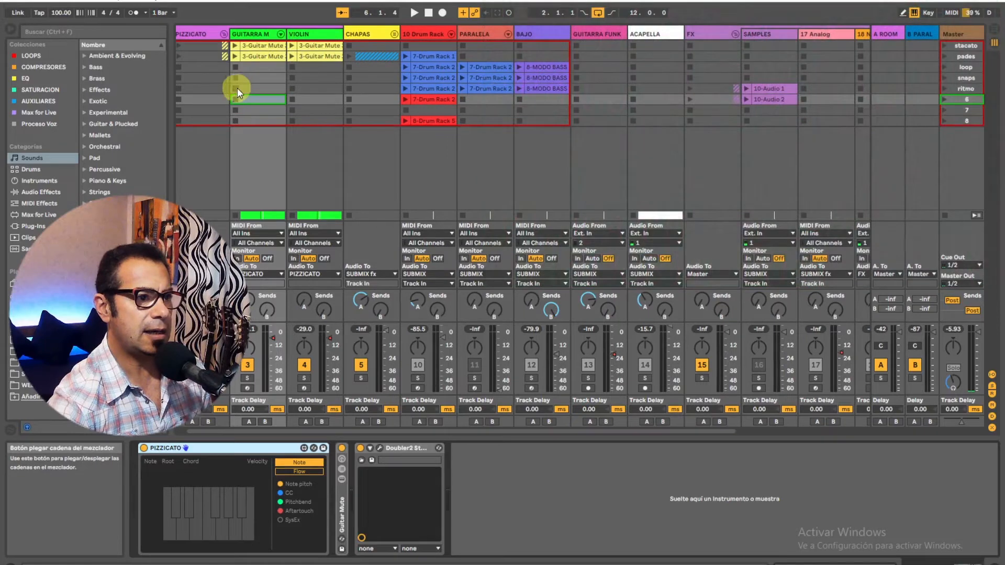
click(224, 34)
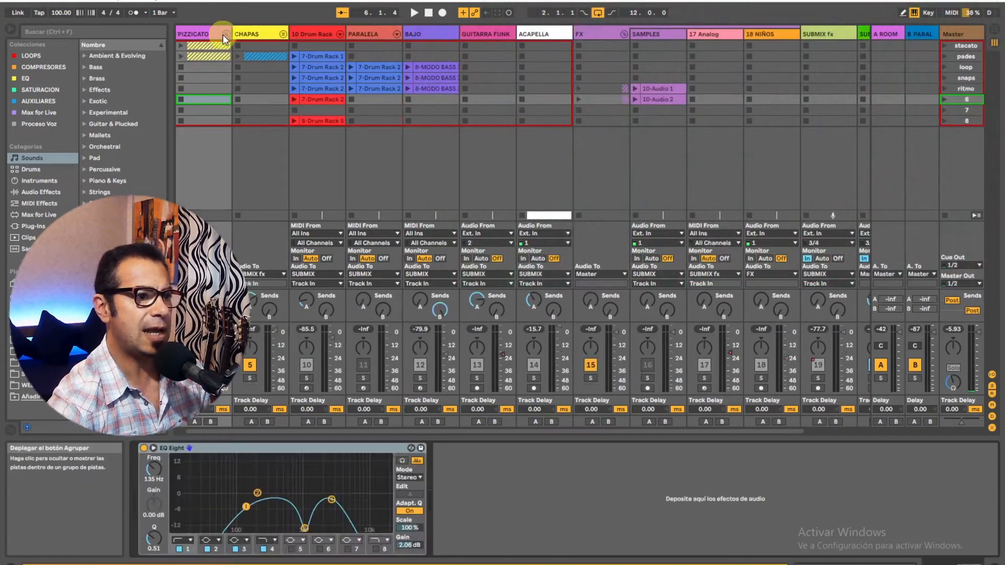
click(283, 36)
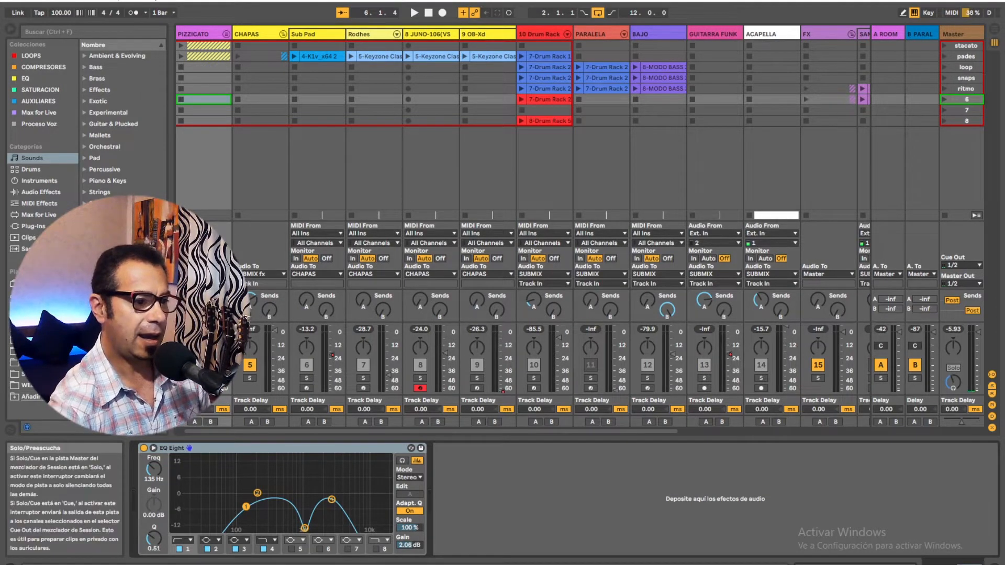
click(193, 378)
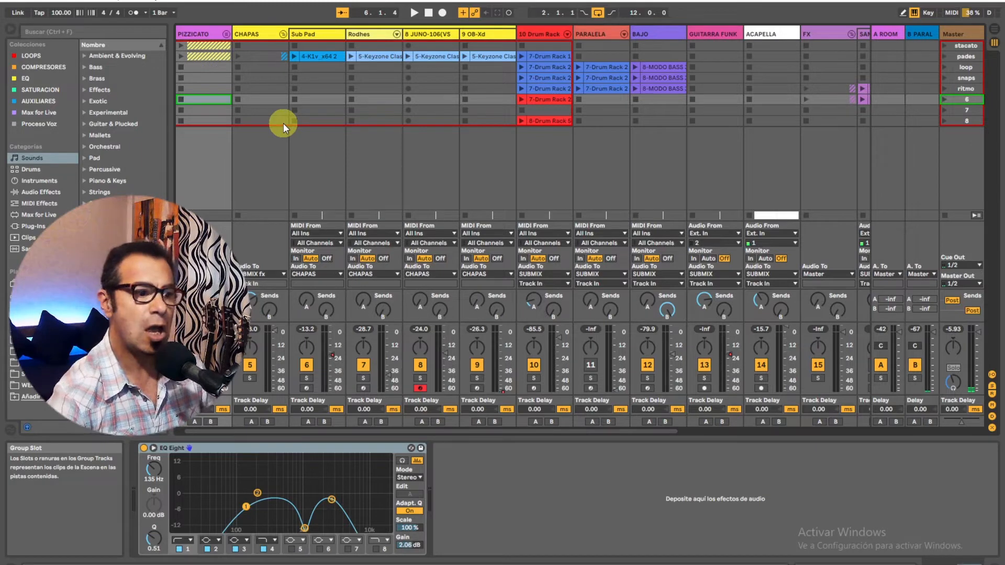
In Arrangement View, loop the 8 bars from the PAD locator to ESTRIBO, start playback, and return to Session View.
click(994, 29)
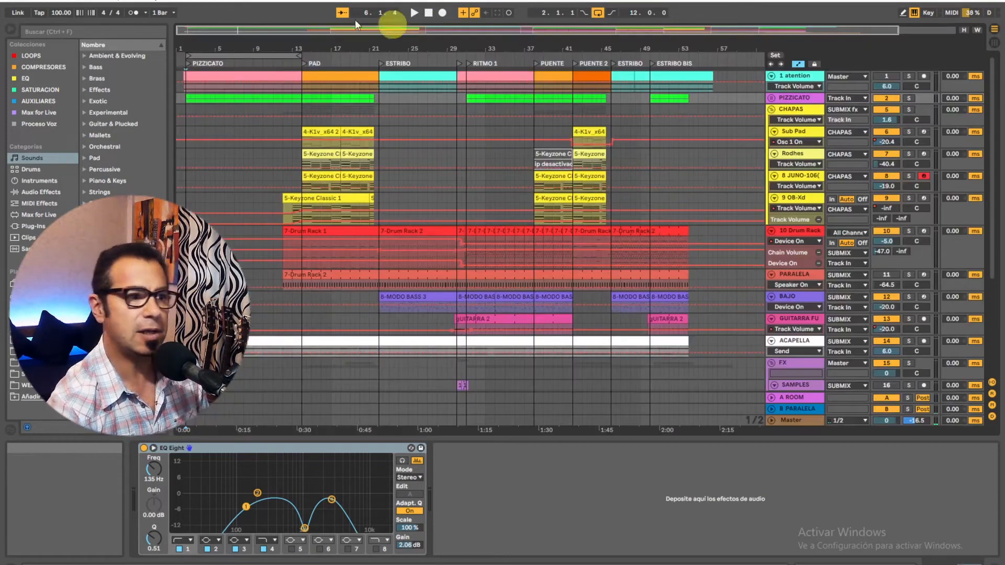
drag(285, 55, 378, 55)
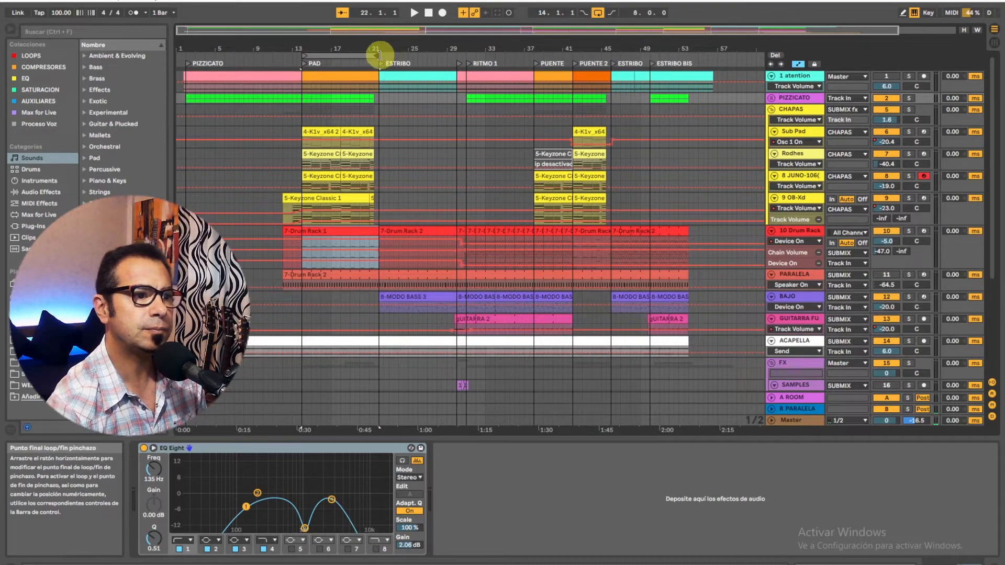
click(413, 13)
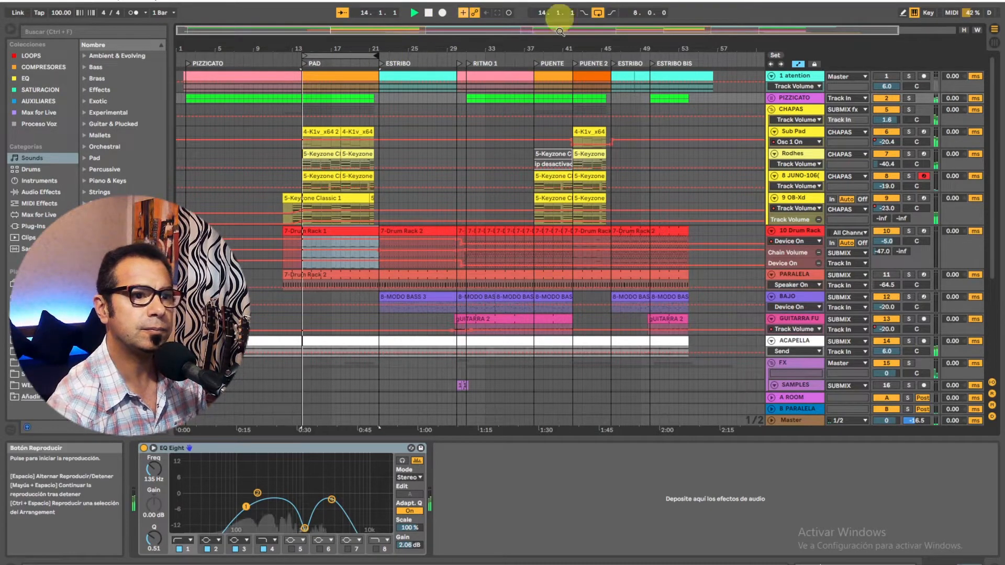
click(994, 47)
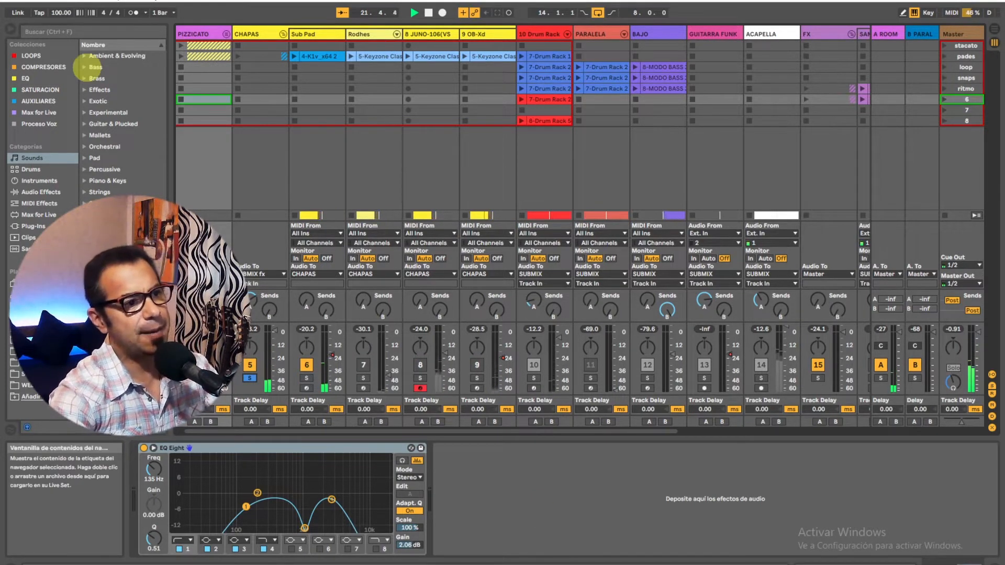
Examine the Sub Pad track's Wavetable device, including Oscillator 2 and its list of wavetable categories.
click(318, 33)
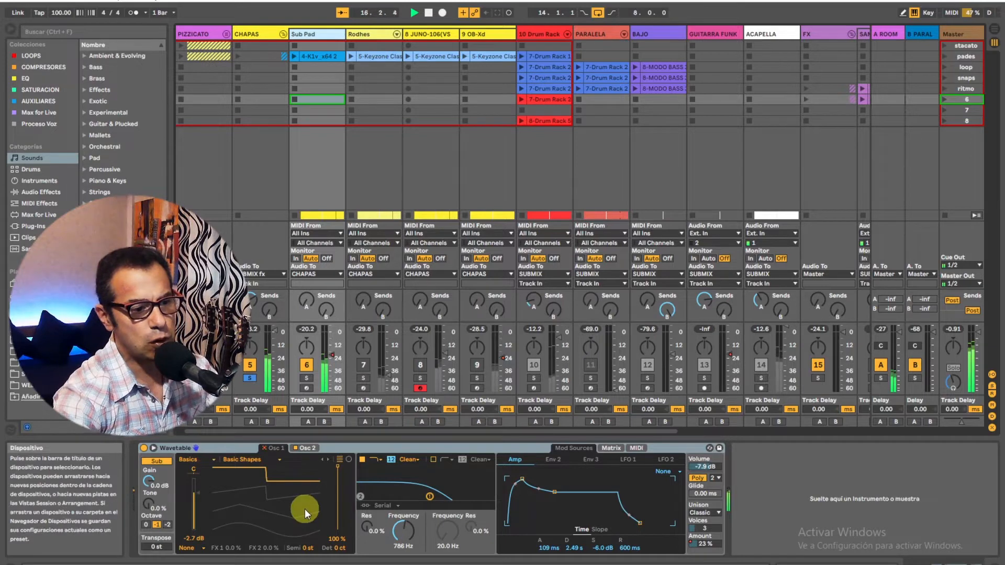
click(305, 449)
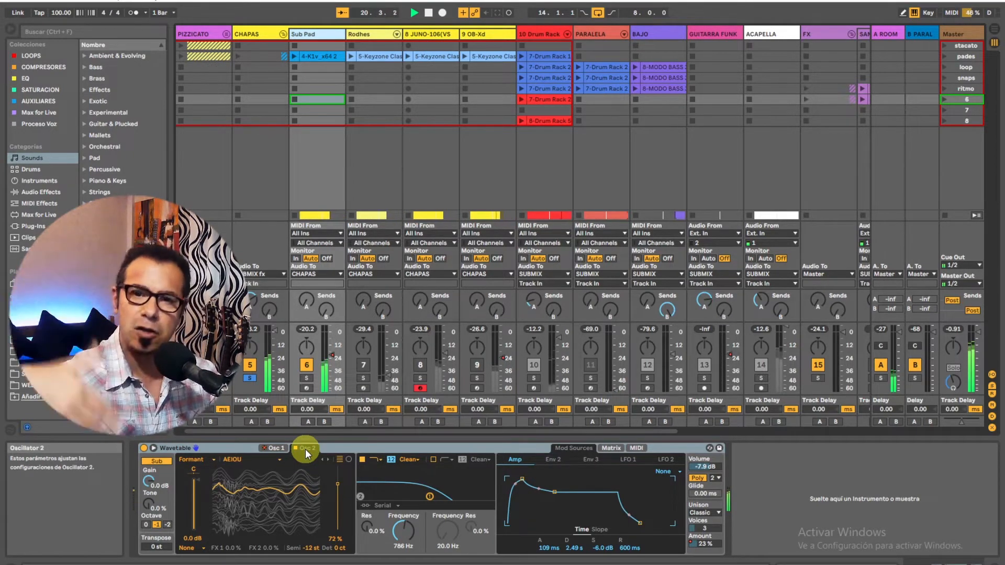
click(211, 458)
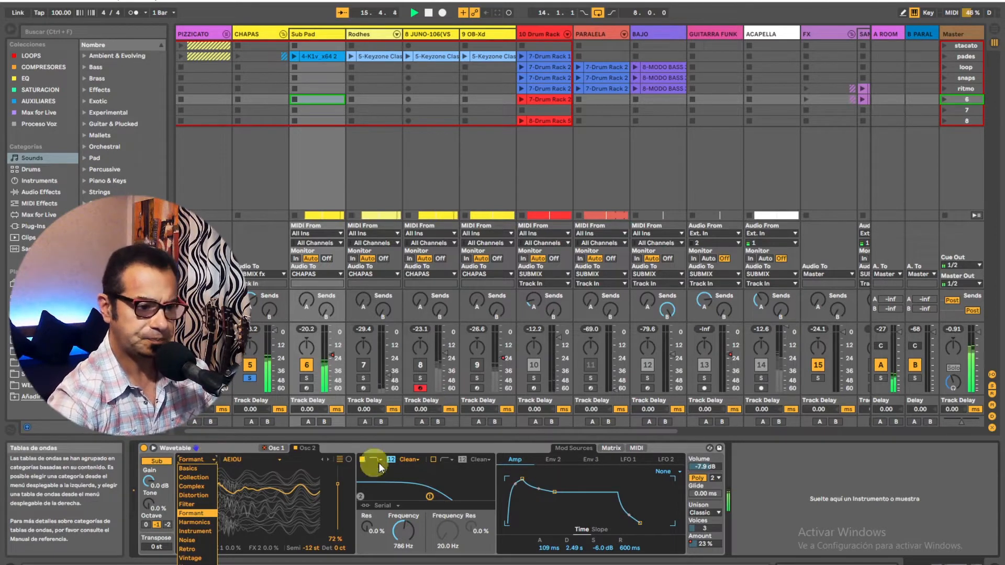
click(270, 452)
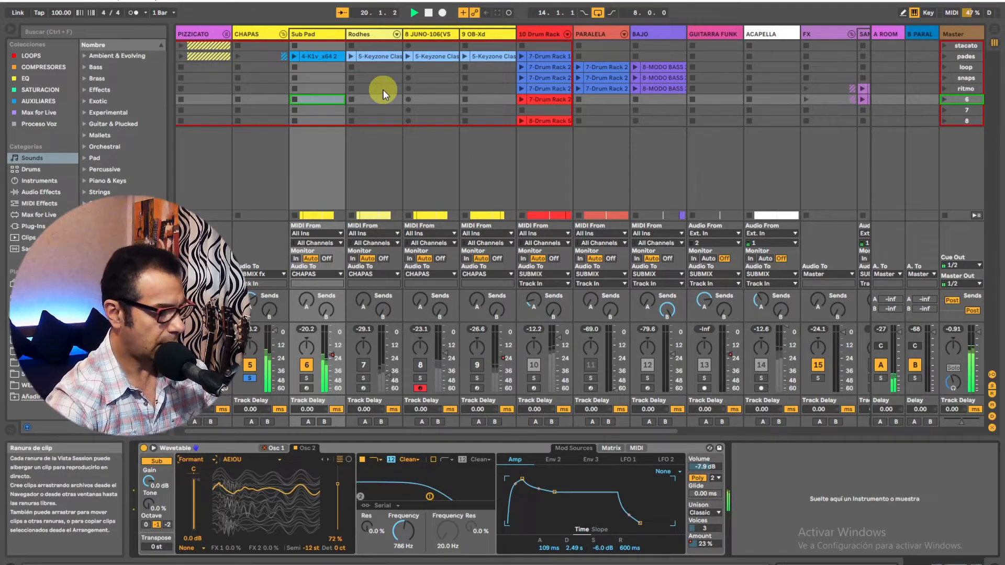
Mute the Sub Pad track, activate the Rodhes track to hear it in the loop, and stop playback.
key(F6)
key(F7)
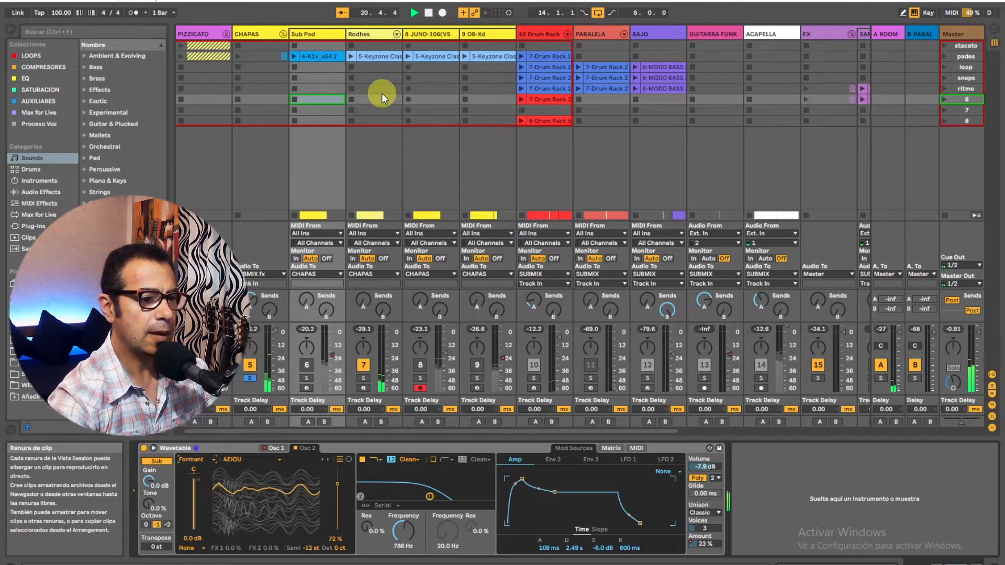
click(430, 13)
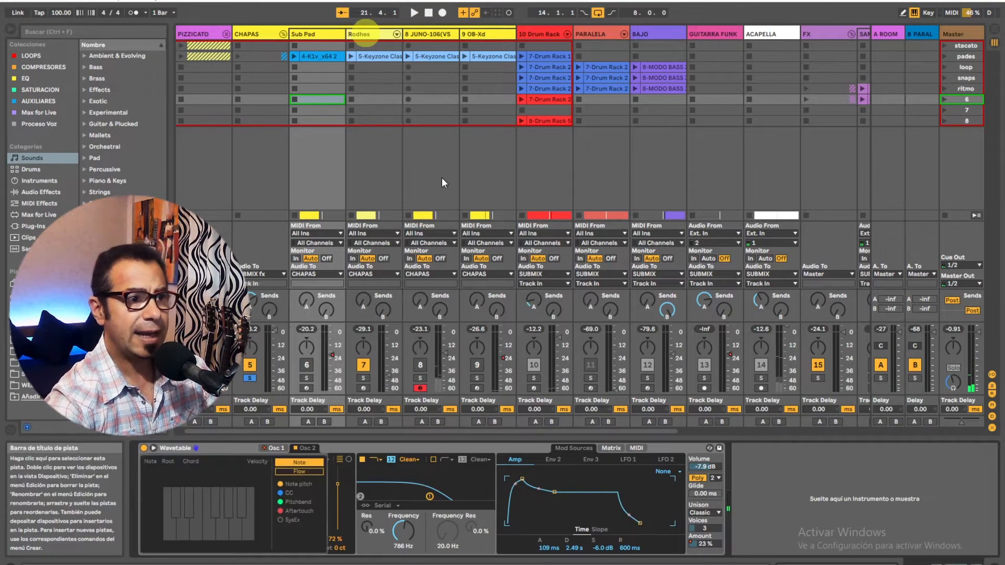
Select the Rodhes track, review its device chain back to the EP Faceplant instrument, and briefly play the loop.
click(365, 34)
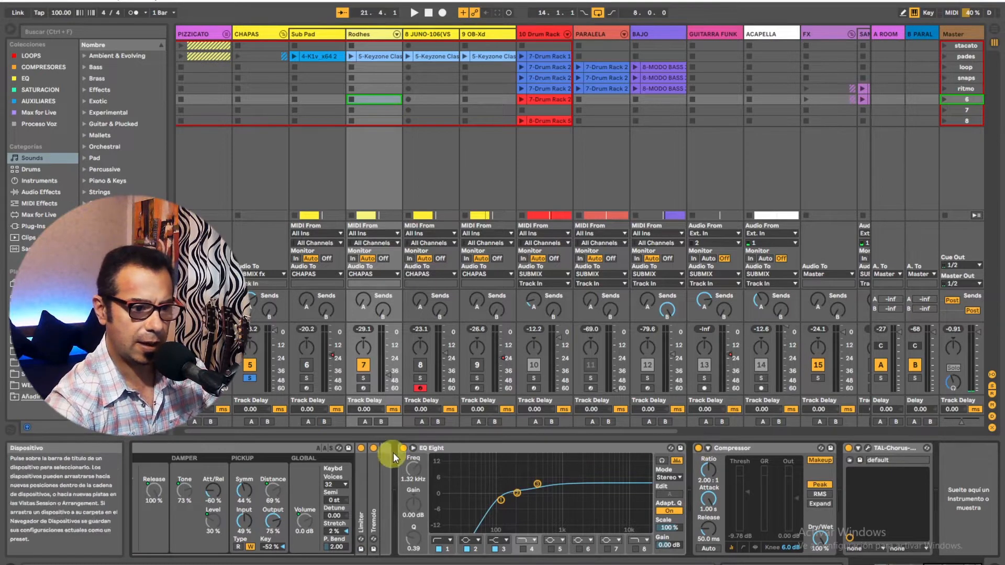
click(920, 563)
drag(919, 562, 899, 563)
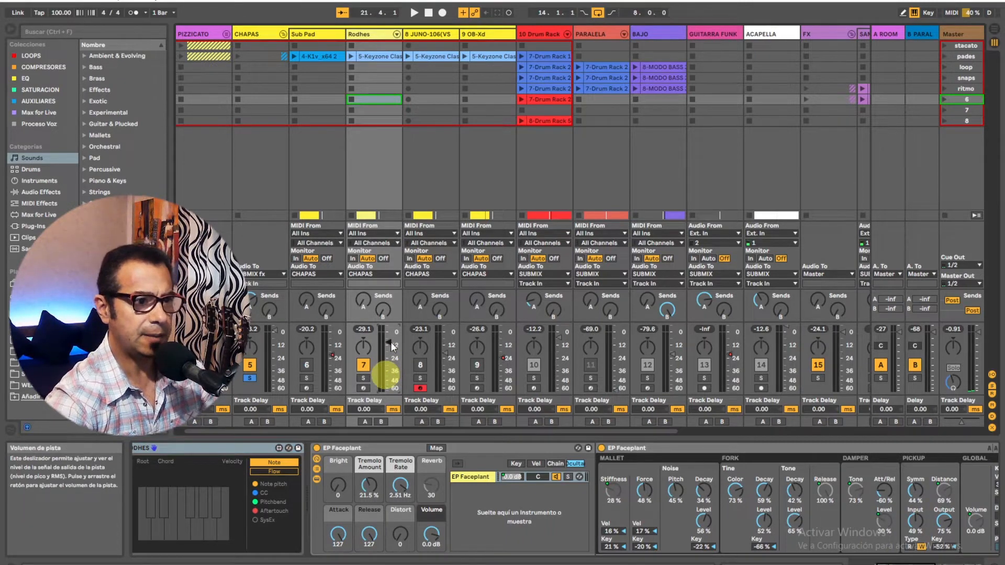
key(space)
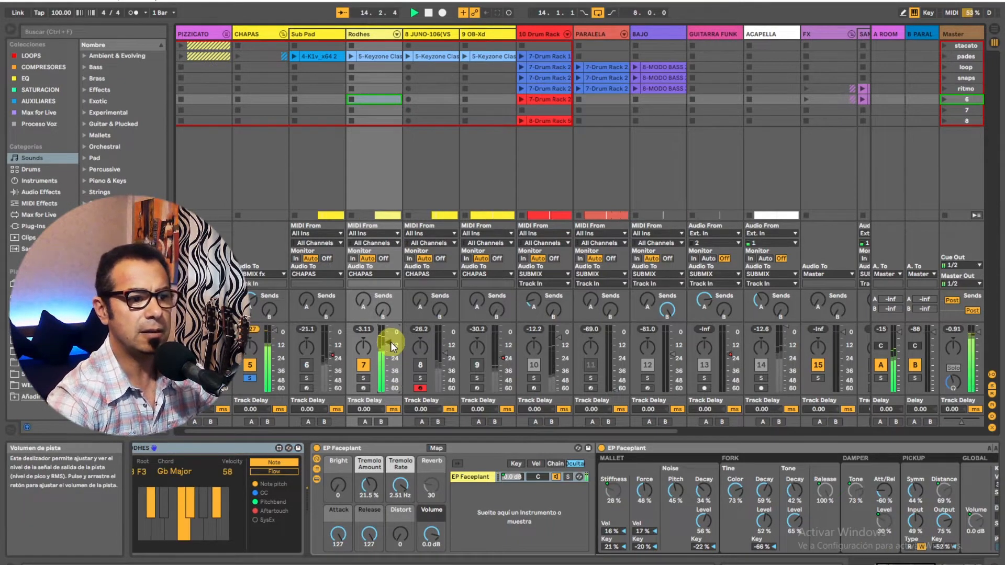
key(space)
Bypass the Compressor in the Rodhes device chain and return to the start of the chain.
click(959, 563)
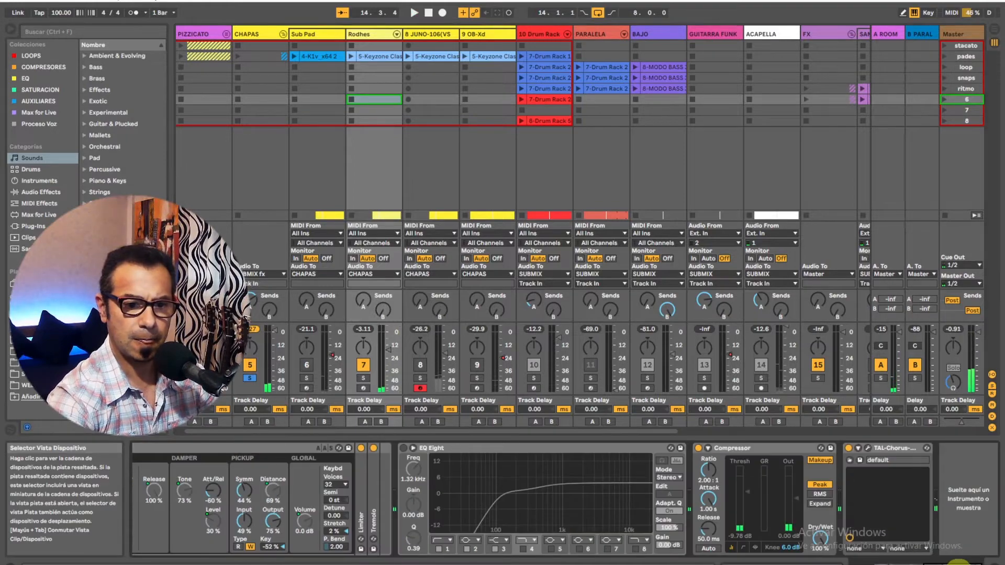
click(699, 449)
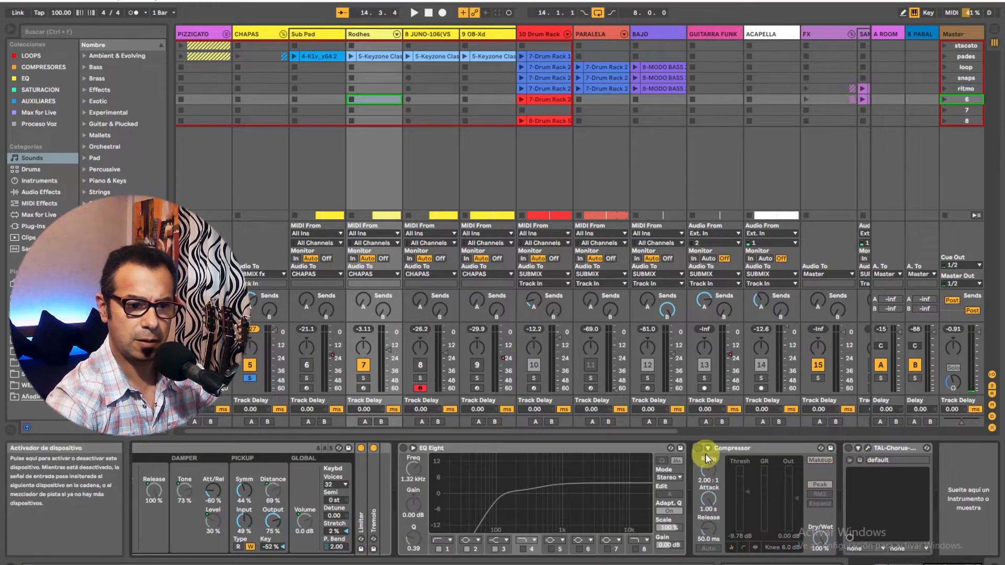
drag(952, 563, 908, 564)
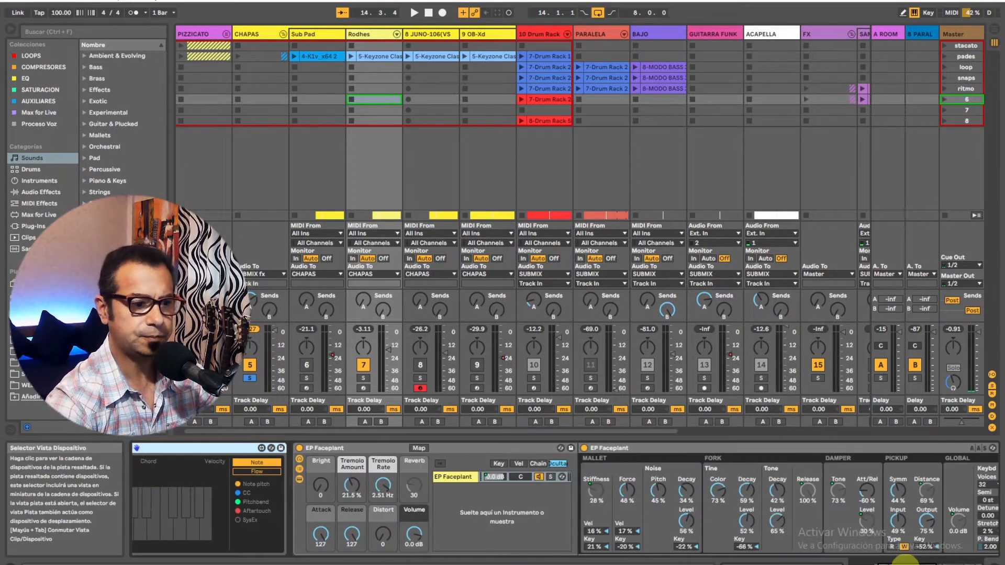
Play the loop with the Rodhes track's volume raised, re-enable its Compressor, and bring the track's volume back down.
key(space)
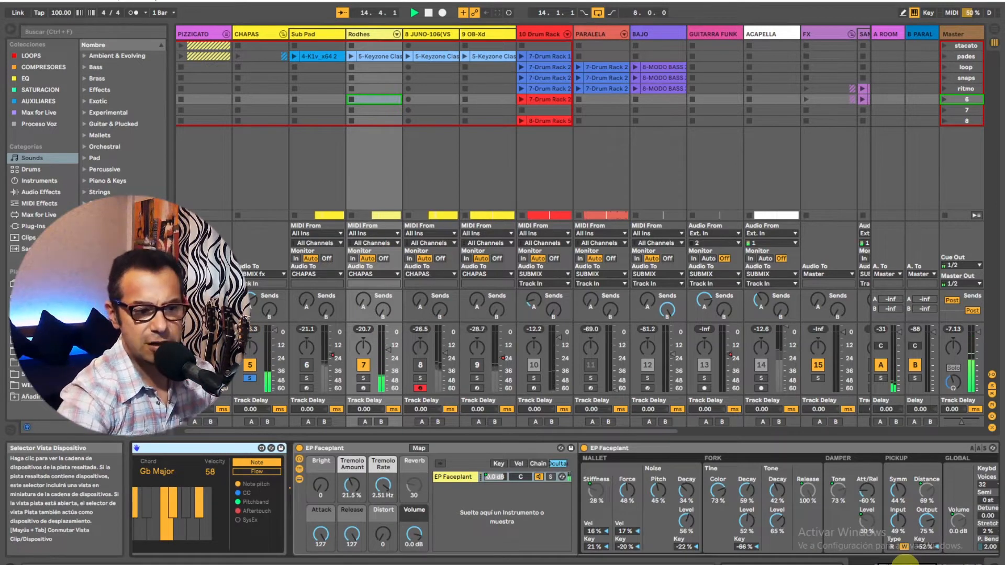
drag(388, 349, 387, 340)
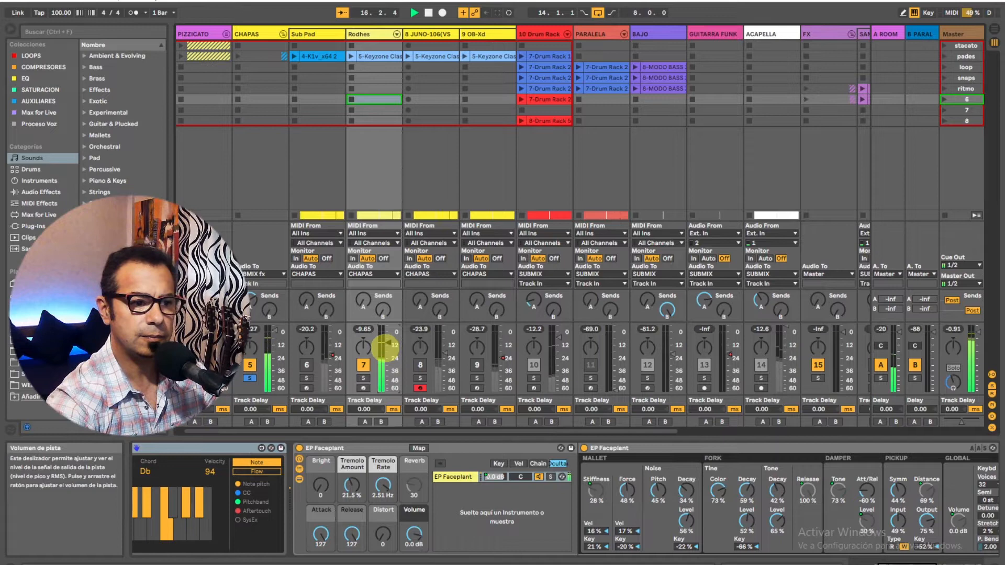
drag(903, 562, 916, 561)
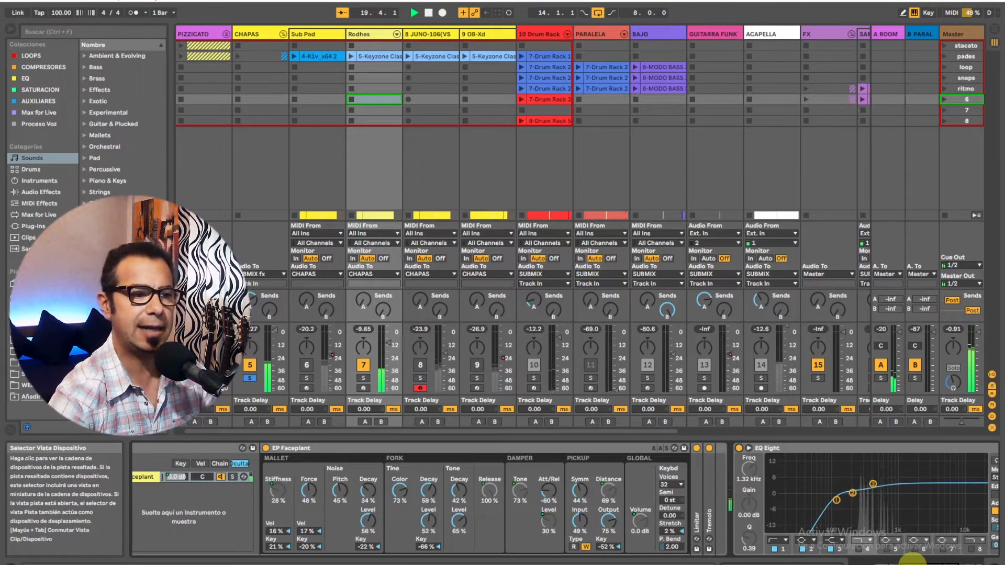
drag(911, 560, 930, 560)
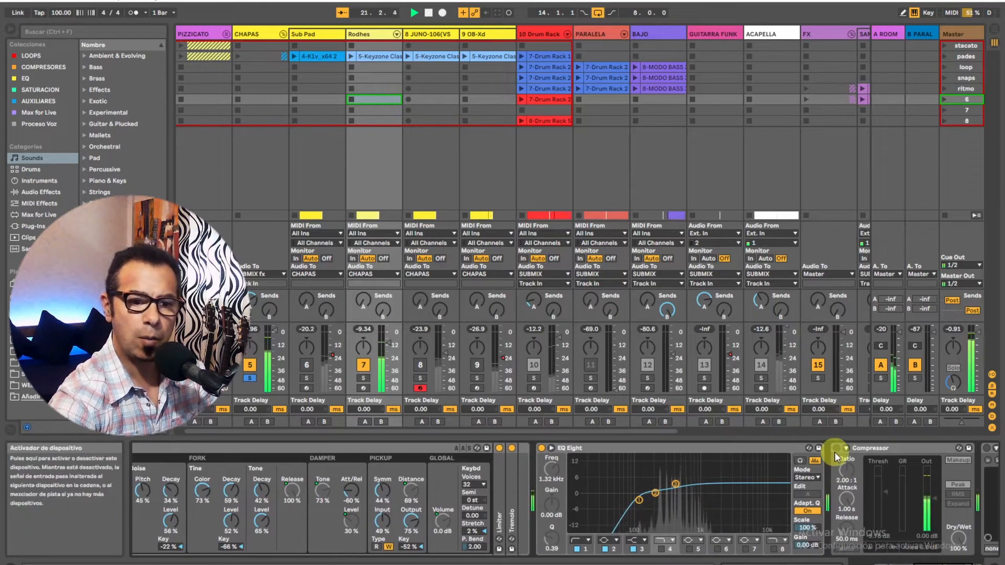
drag(941, 560, 947, 561)
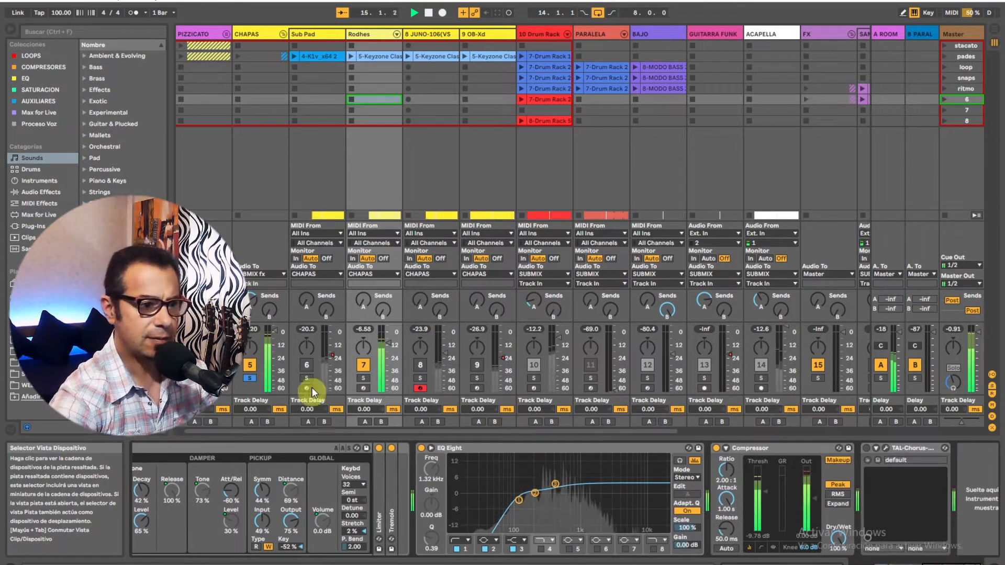
drag(376, 337, 381, 349)
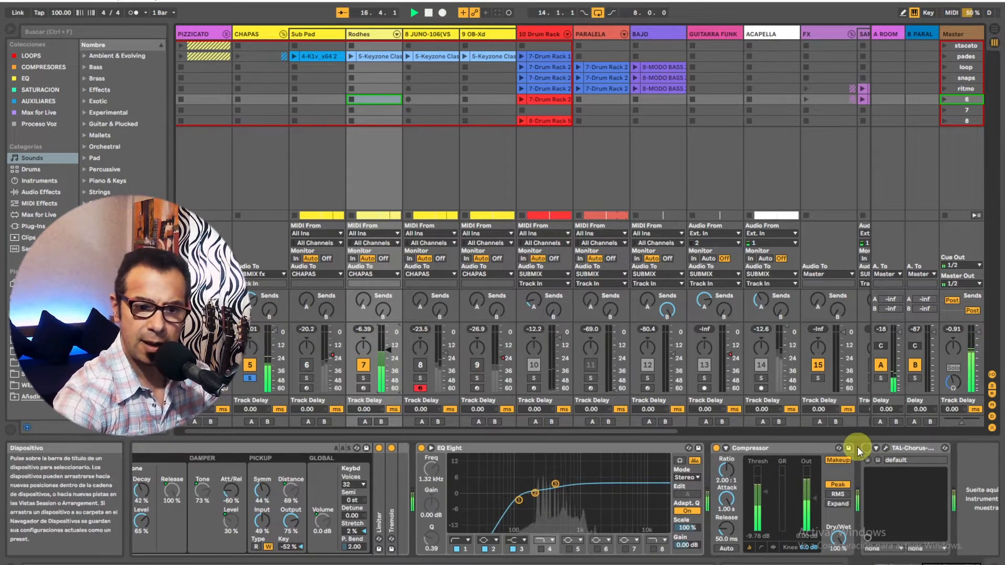
Show the TAL-Chorus-LX plug-in window from the Rodhes chain, place it over the clip grid, and stop playback.
click(886, 449)
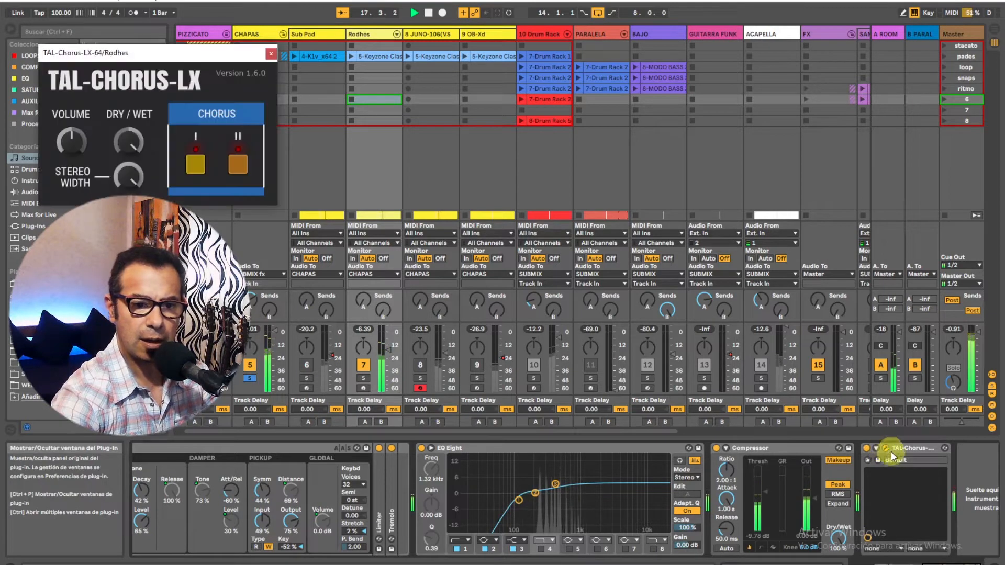
drag(150, 54, 506, 47)
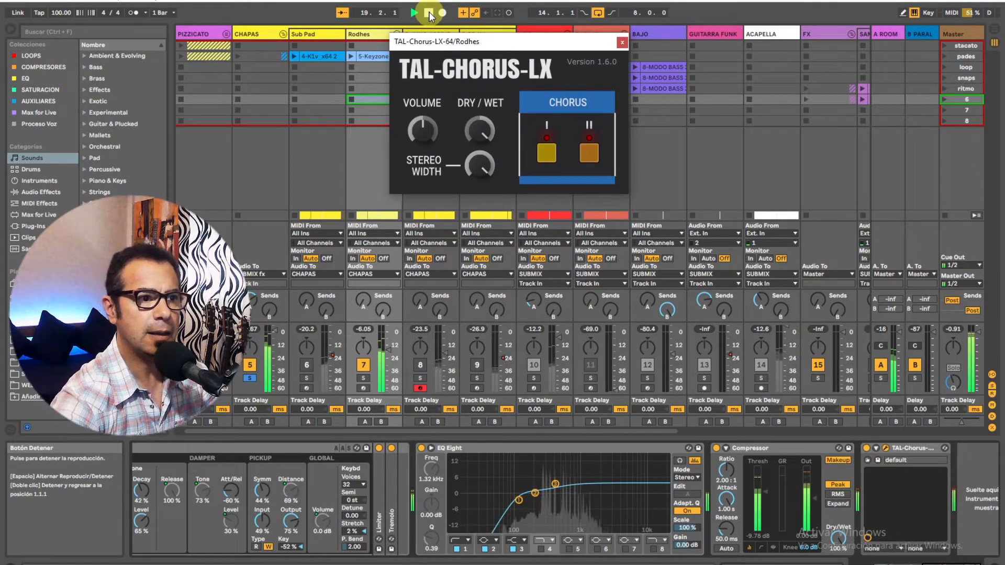
click(429, 14)
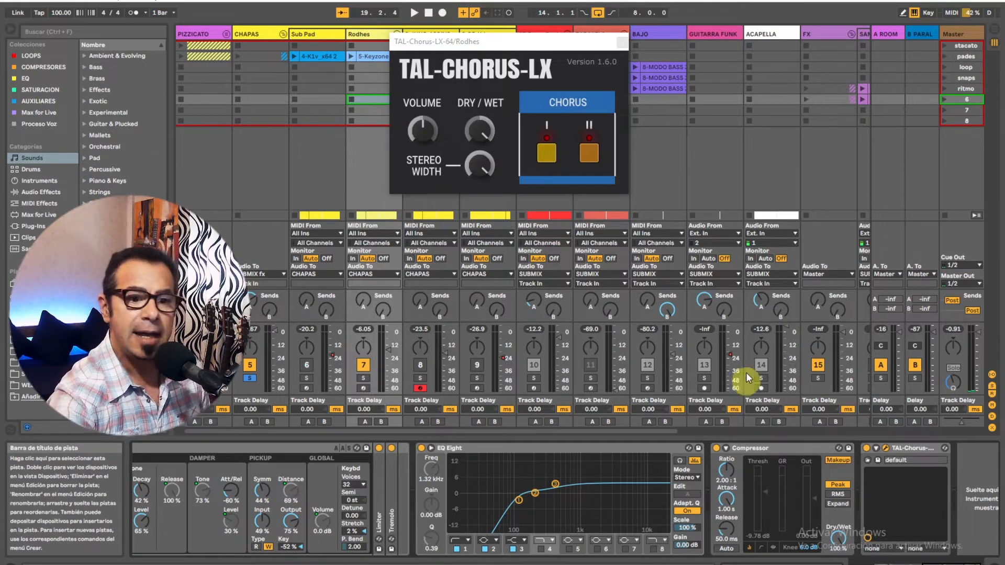
Compare the Rodhes loop with TAL-Chorus-LX bypassed and re-enabled, stop playback, and close the plug-in window.
click(867, 449)
key(space)
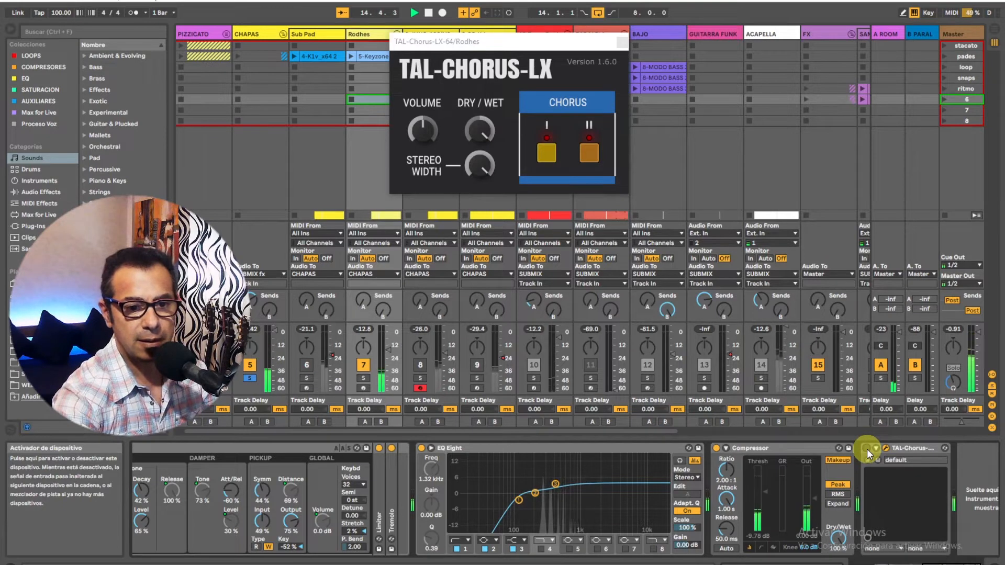
click(866, 449)
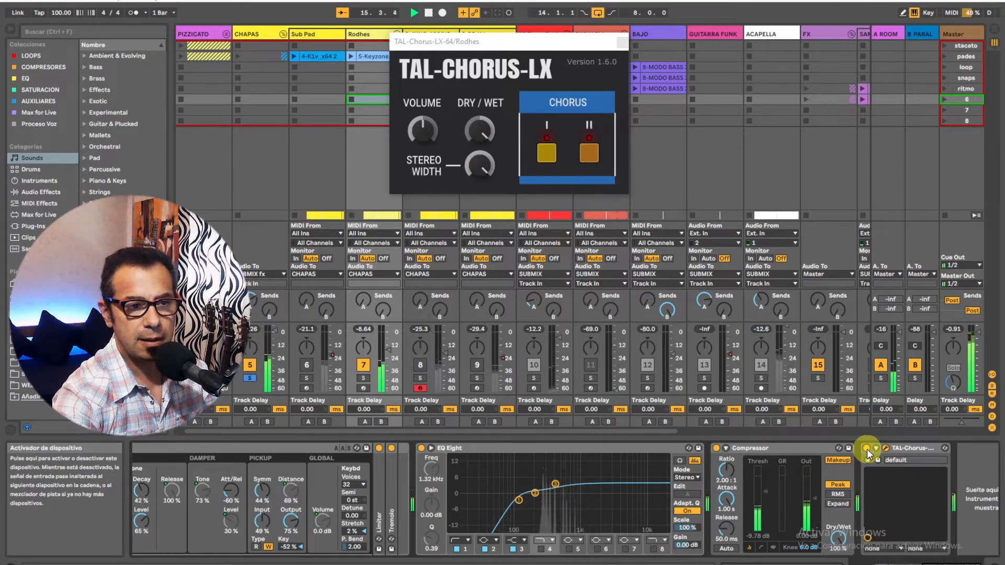
click(429, 14)
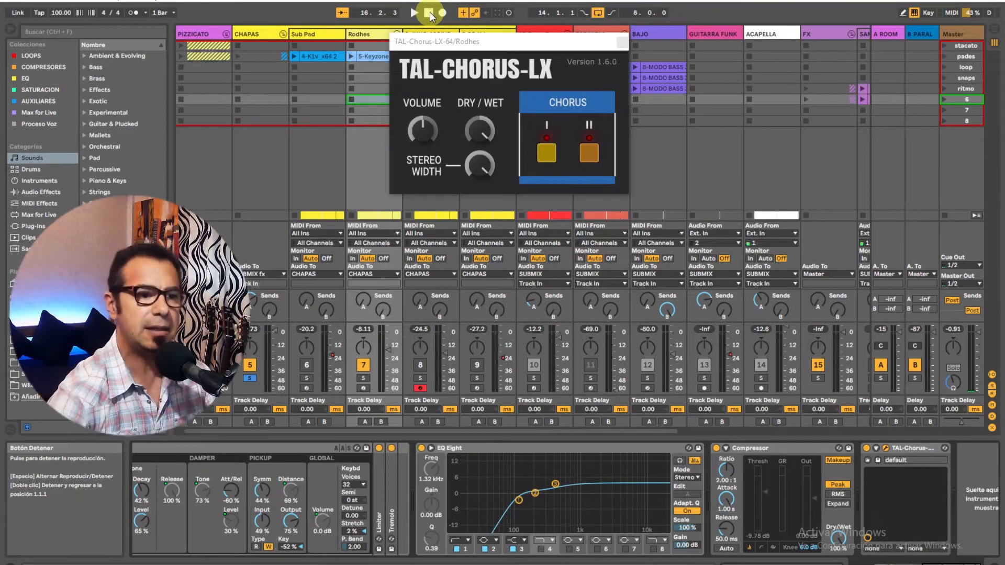
click(622, 42)
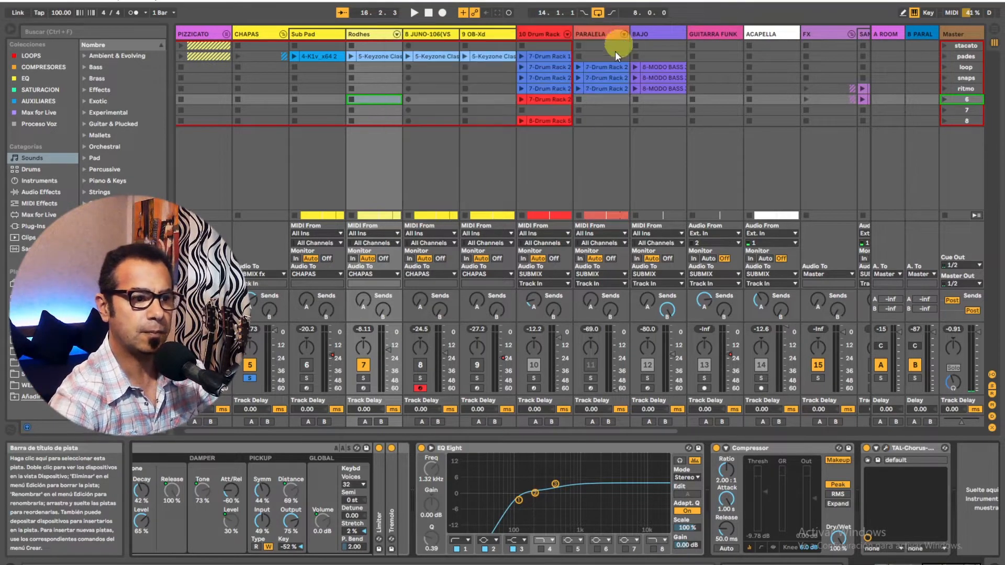
Lower and mute the Rodhes track, and audition the activated 8 JUNO-106 track in the loop with its volume raised.
drag(387, 350, 388, 376)
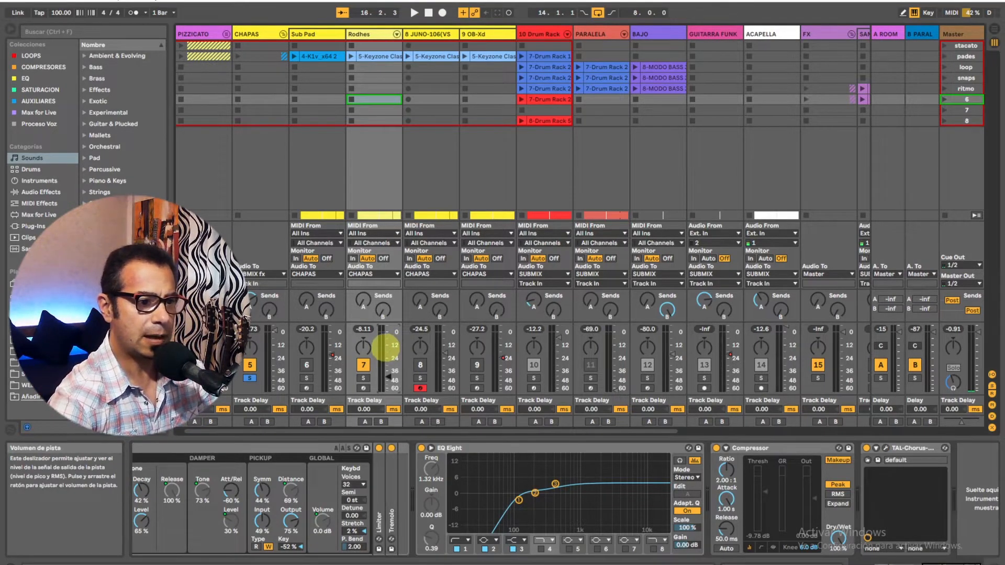
click(435, 36)
click(363, 365)
click(420, 365)
click(410, 12)
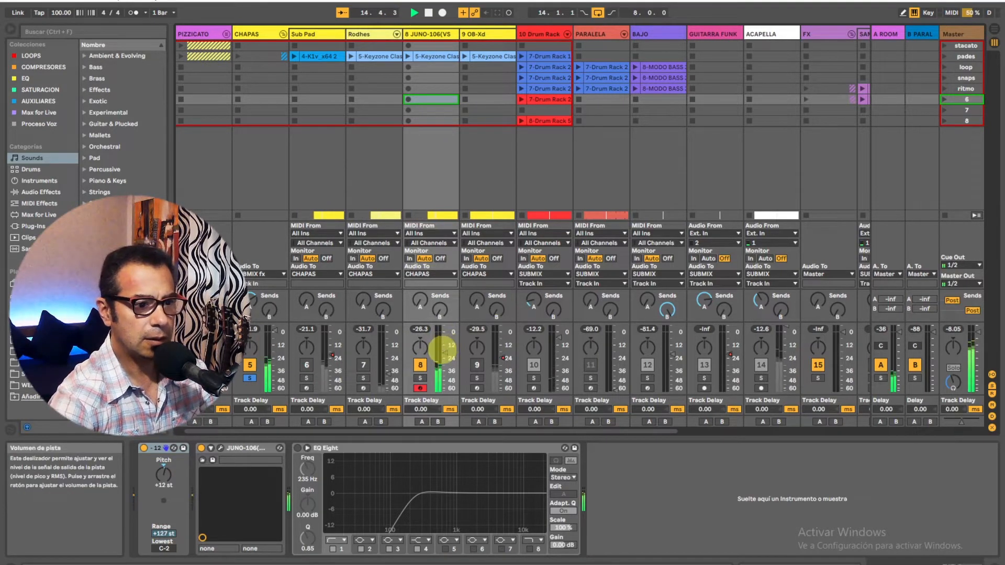
drag(447, 350, 446, 339)
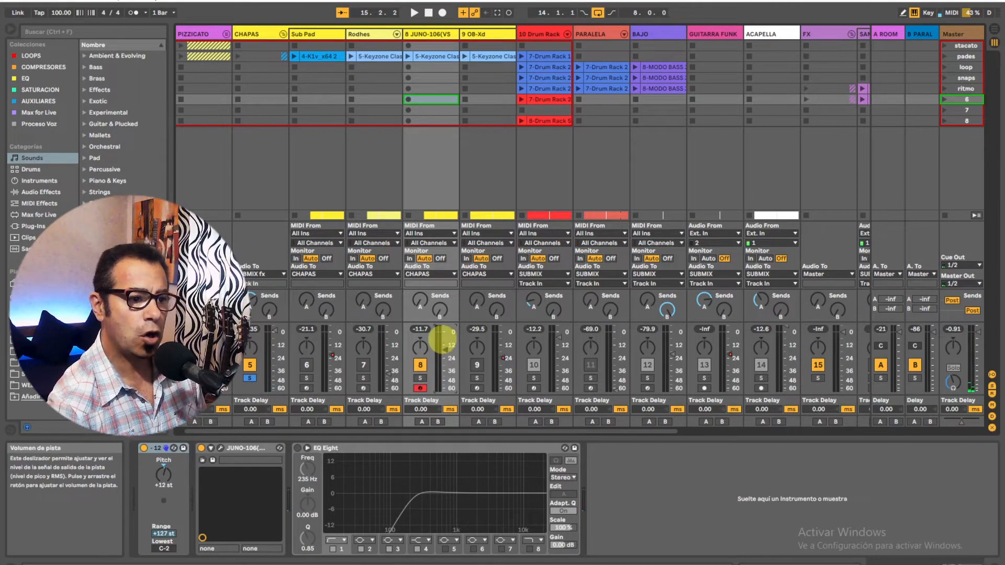
Arm and activate the 9 OB-Xd track, and reactivate the 8 JUNO-106 track alongside it.
click(476, 388)
click(477, 365)
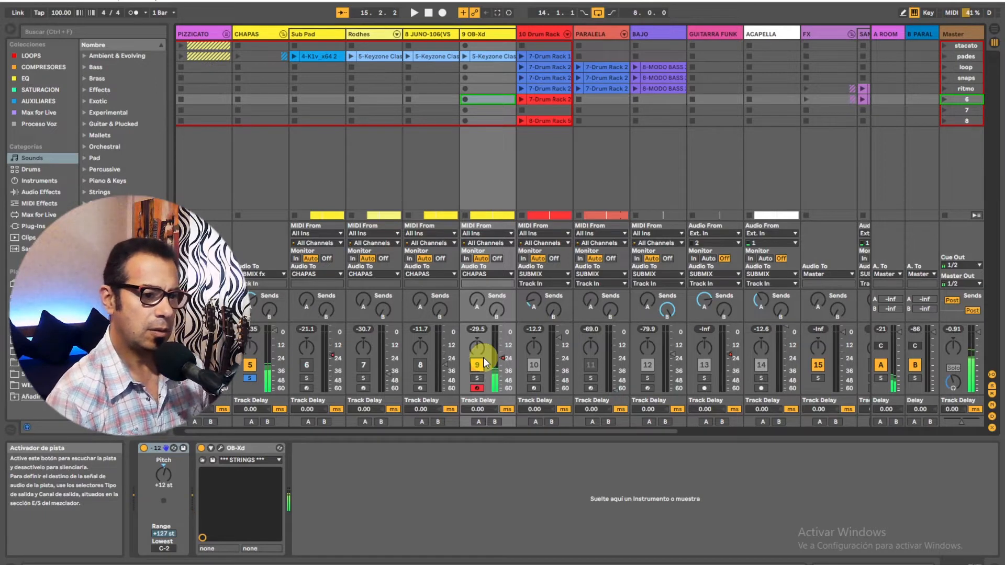
click(421, 365)
Examine the JUNO-106 instrument's patch and settings from the 8 JUNO-106 track in its plug-in window, and close it.
click(428, 31)
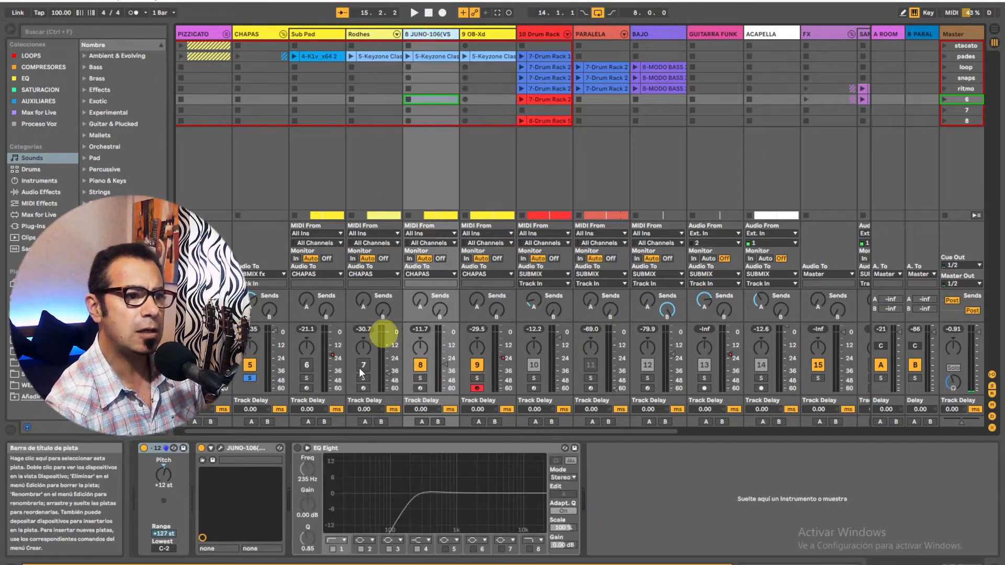
click(222, 448)
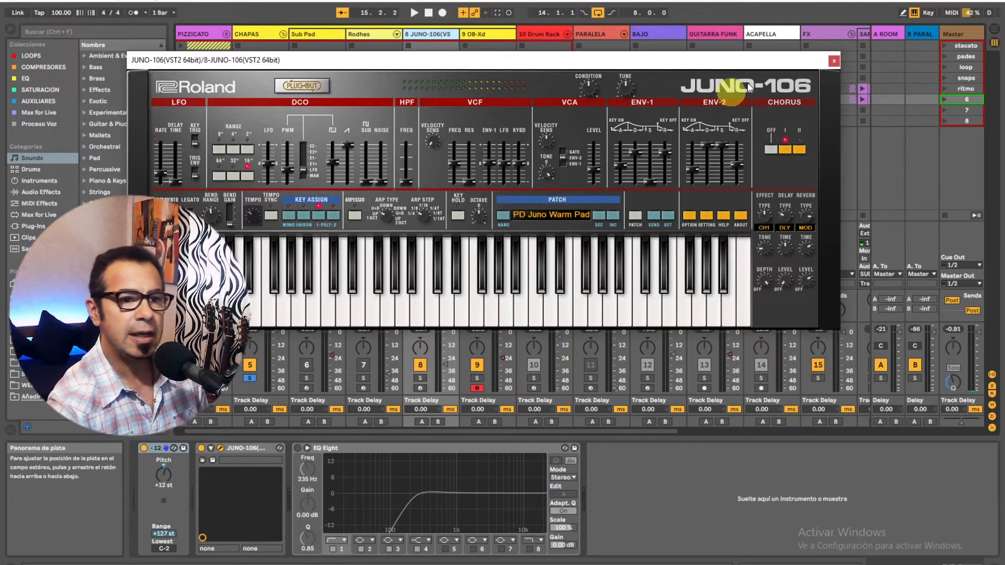
click(833, 61)
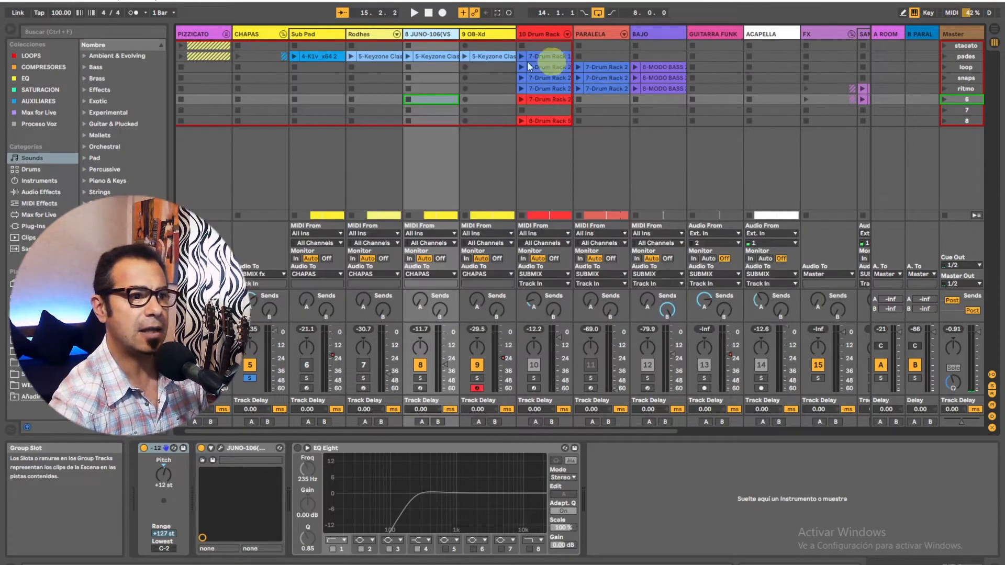
Activate the Rodhes and Sub Pad tracks in the unfolded CHAPAS group and briefly play all the pads together.
click(282, 33)
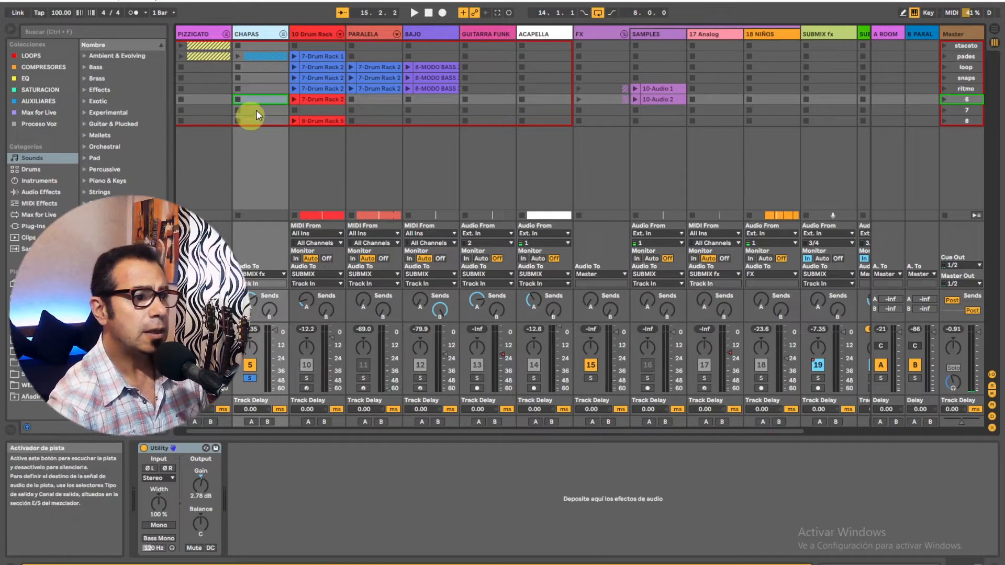
click(283, 34)
click(363, 364)
click(306, 365)
click(414, 12)
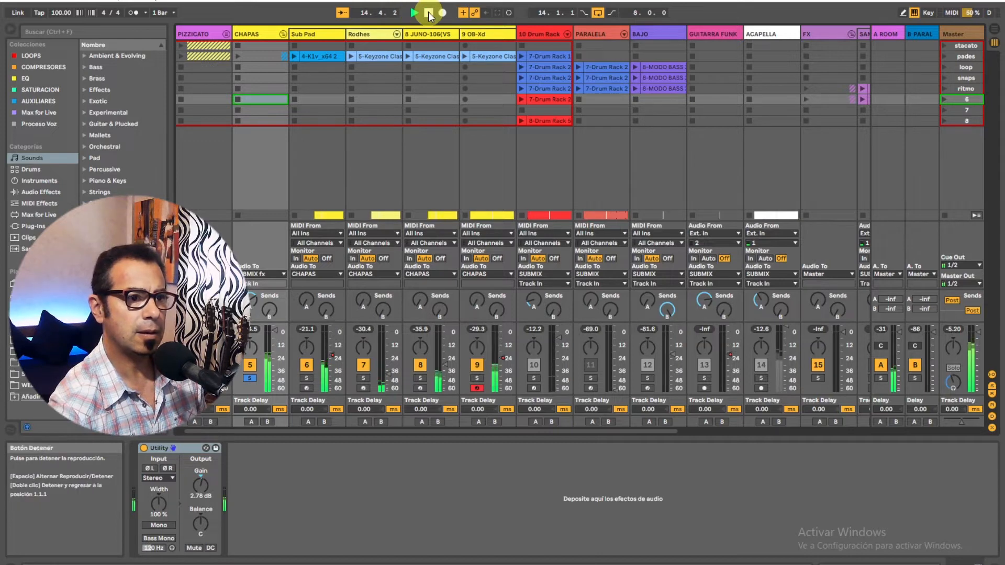
click(428, 13)
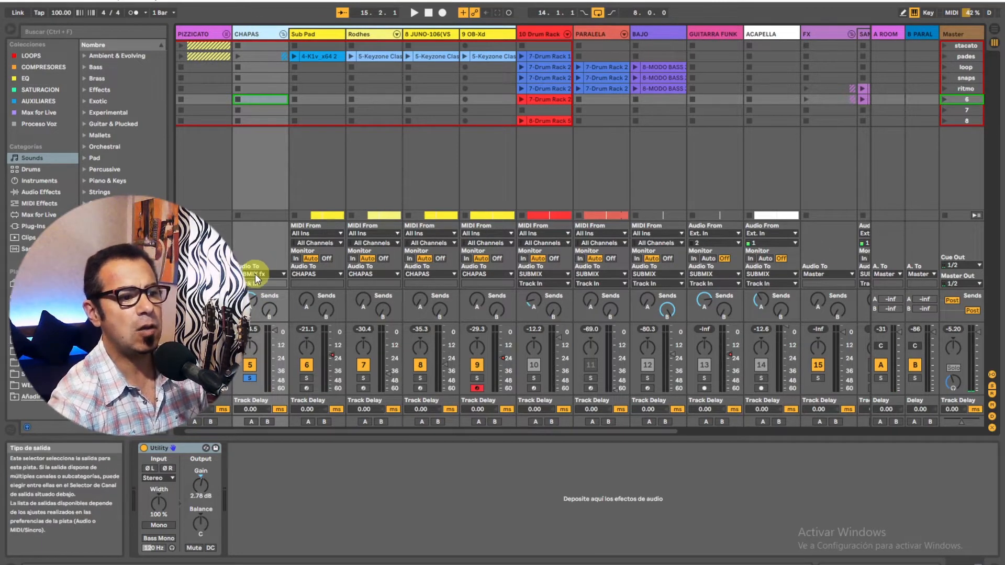
Examine the SUBMIX fx track's sidechain Compressor, and the devices and loop-scene clip of its PARALELA source track.
drag(577, 432, 802, 430)
click(737, 36)
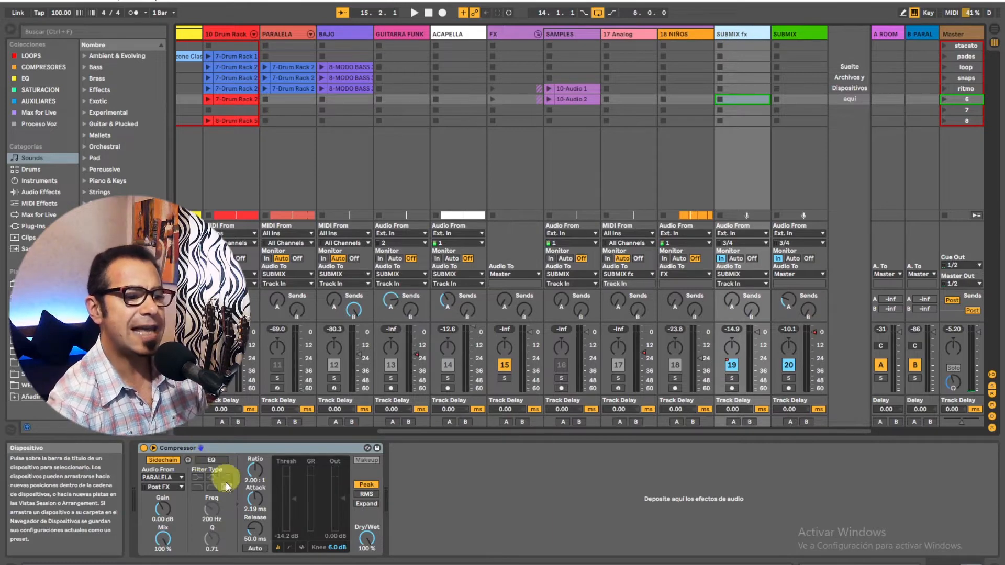
click(284, 33)
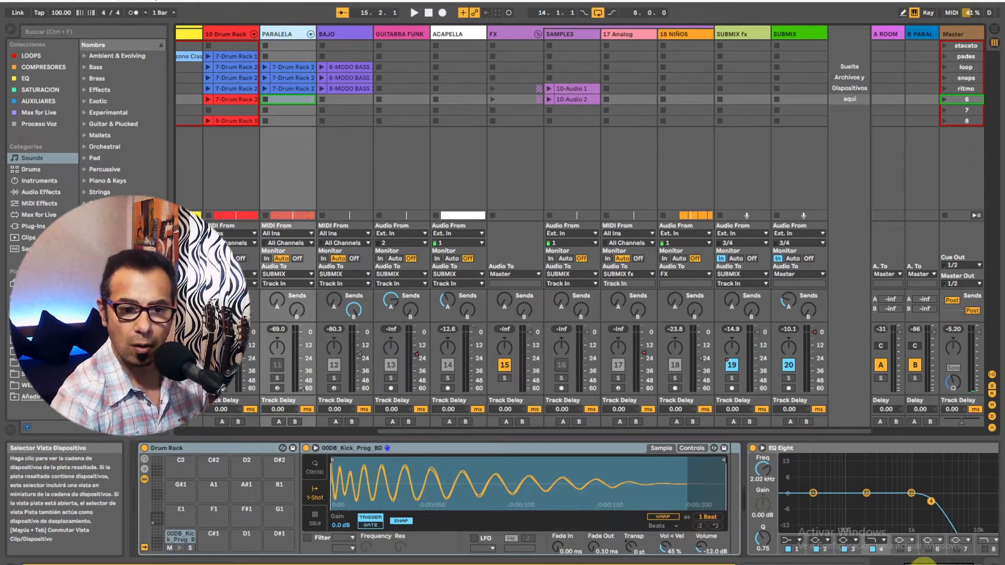
drag(922, 563, 932, 563)
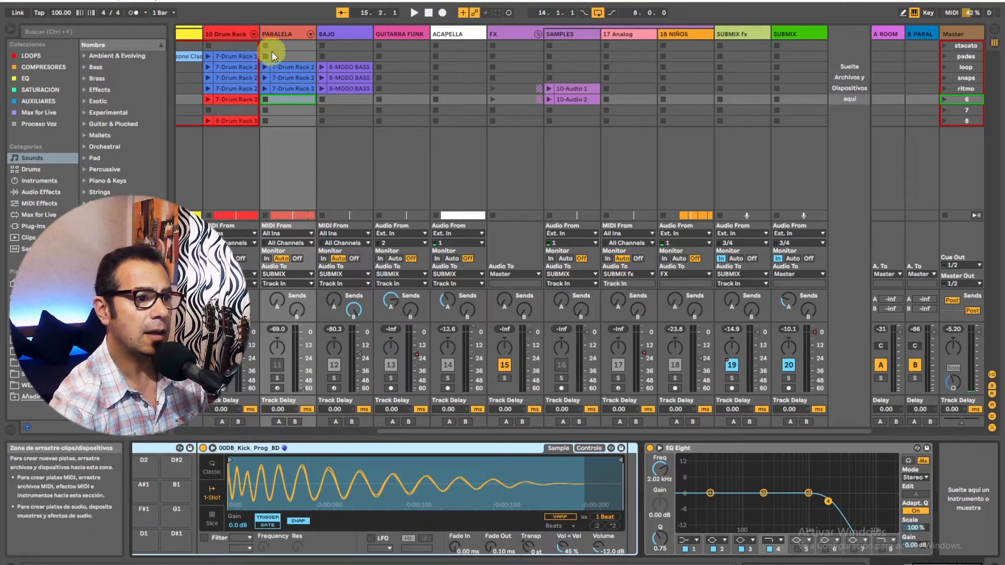
click(281, 67)
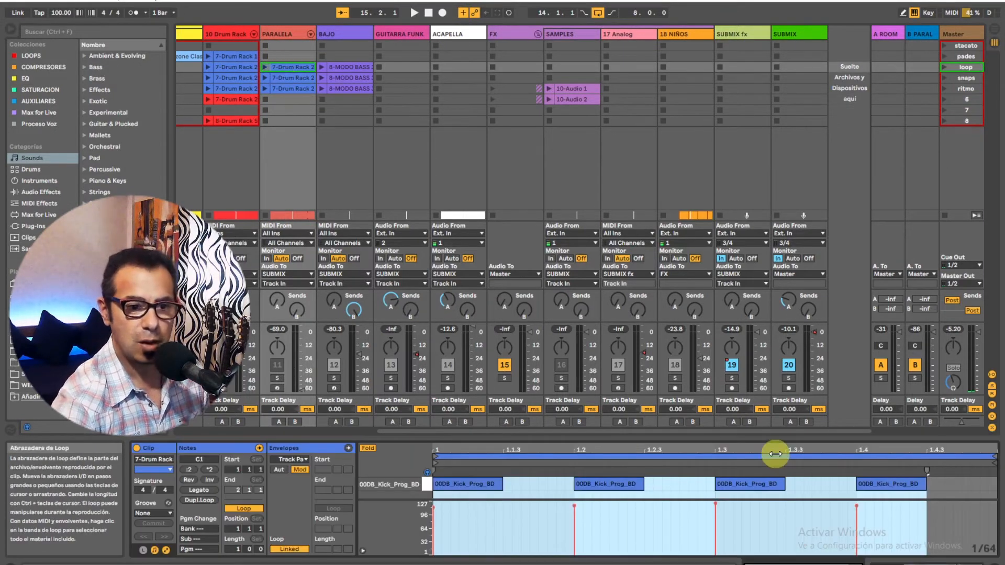
Set the SUBMIX fx Compressor's threshold to -16.4 dB while the loop plays, and stop playback.
click(413, 12)
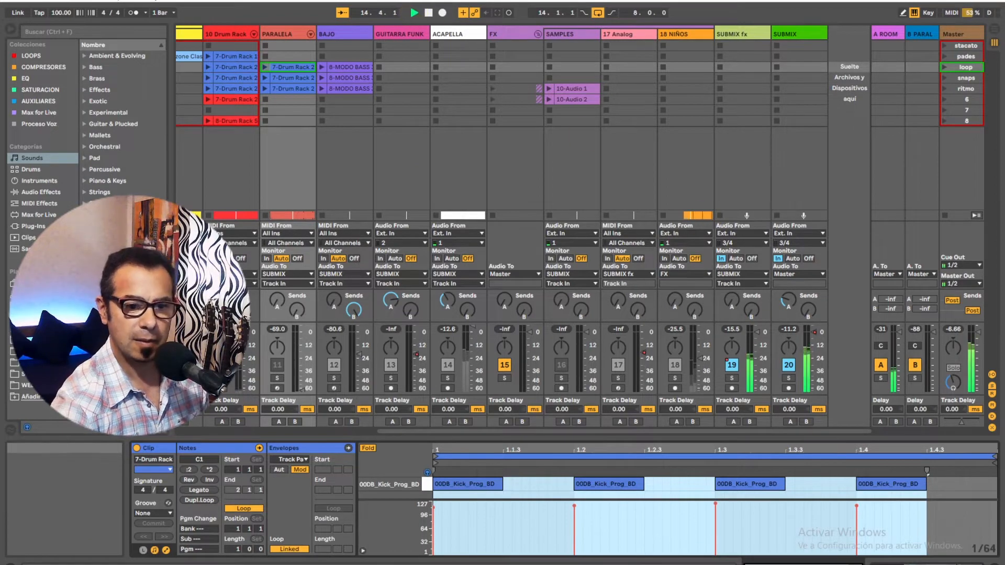
click(748, 33)
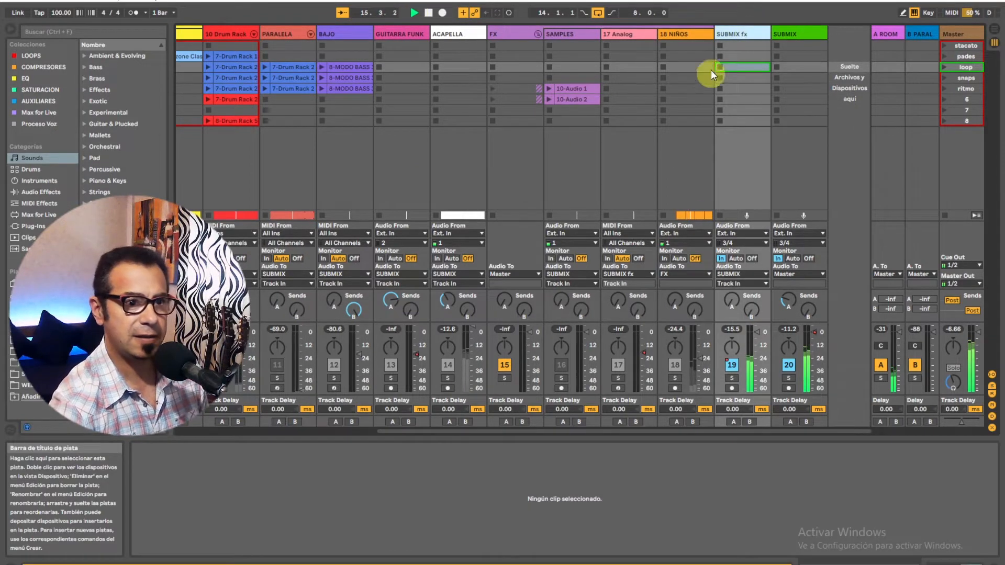
double_click(729, 35)
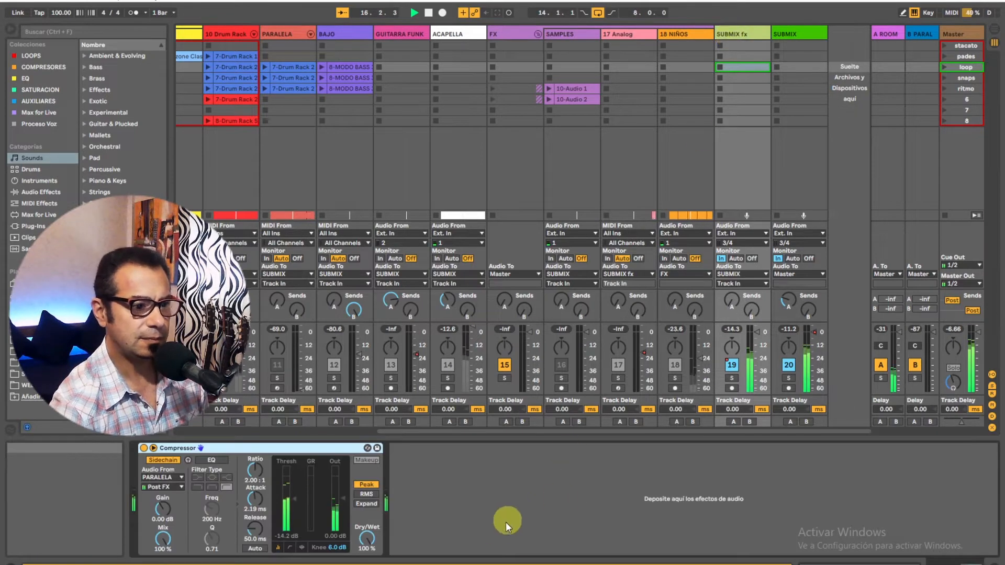
drag(290, 499, 290, 500)
mouse_move(290, 500)
mouse_down()
mouse_move(288, 484)
mouse_move(291, 502)
mouse_up()
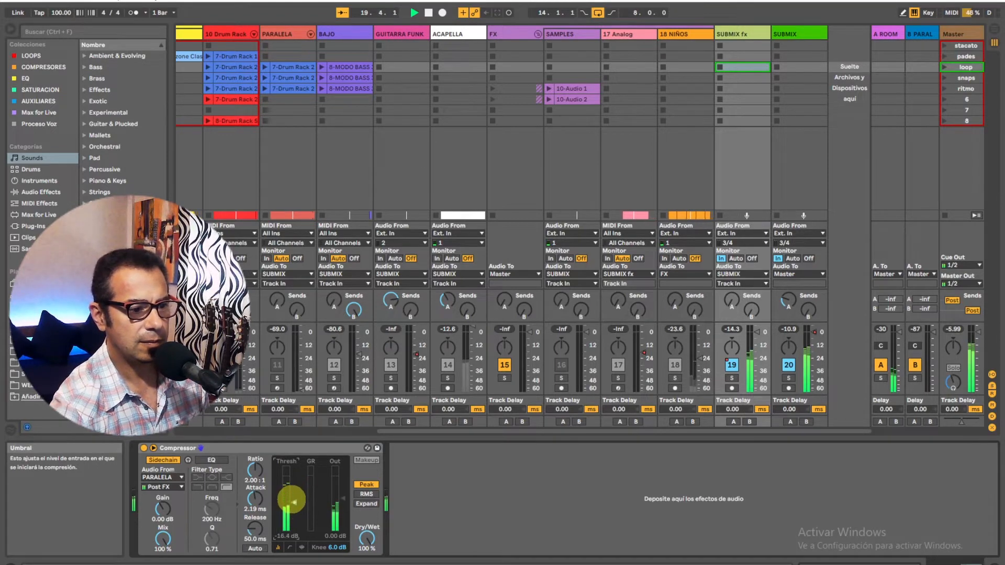
click(428, 12)
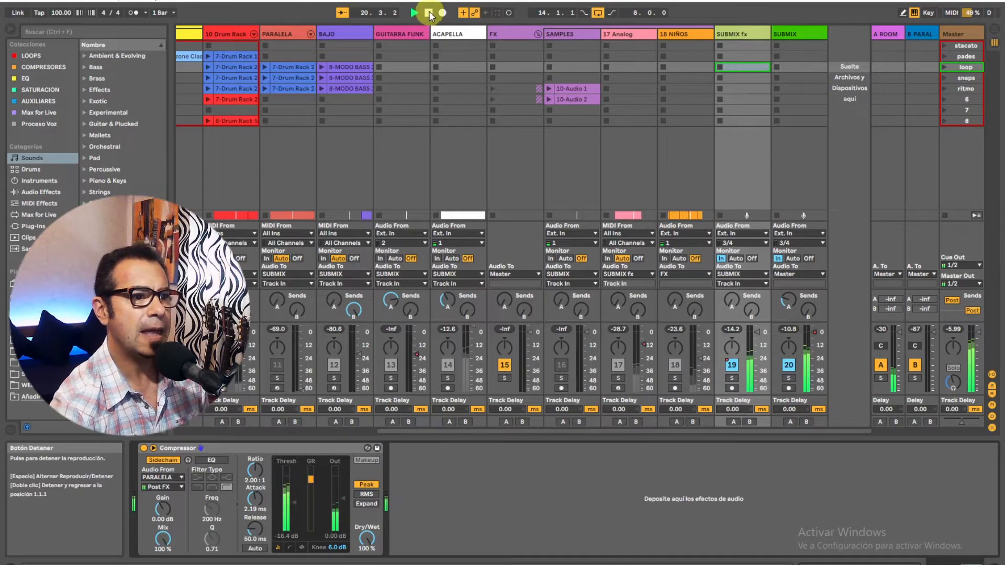
Select the BAJO track, move the Arrangement loop to the ESTRIBO section, and take the CHAPAS group out of solo.
click(332, 30)
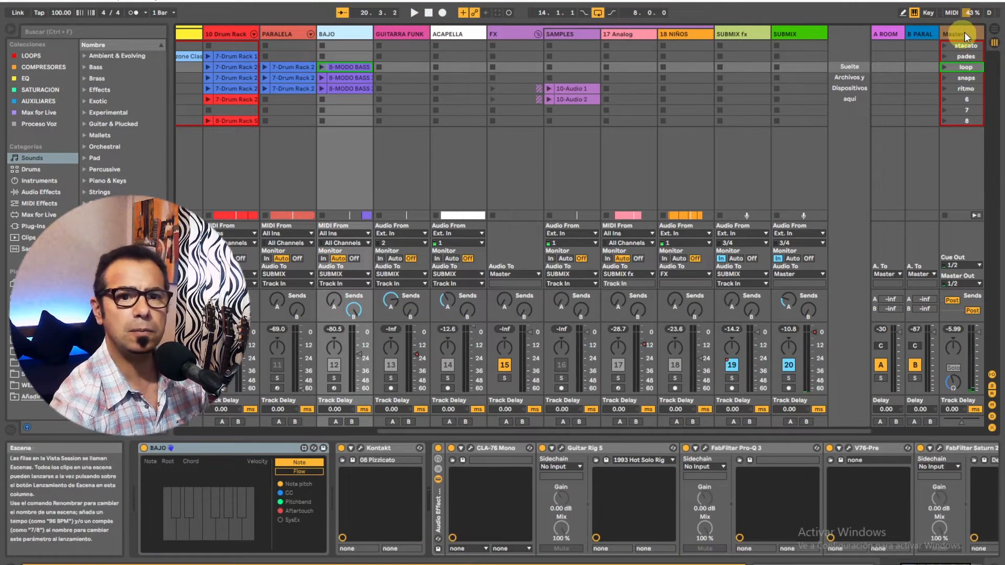
click(994, 29)
drag(334, 54, 415, 53)
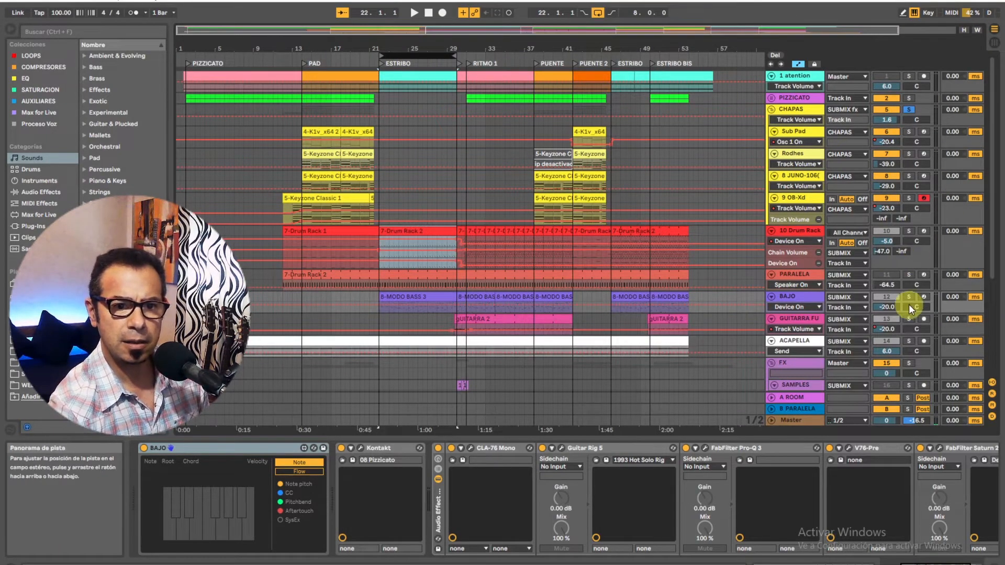
click(906, 105)
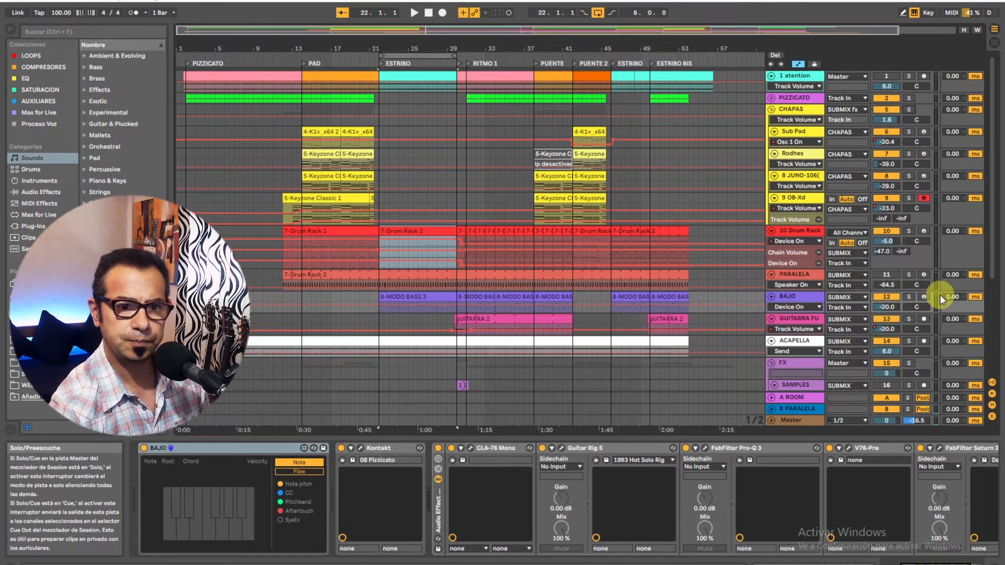
Solo the BAJO track and bypass its FabFilter Saturn 2, V76-Pre, Pro-Q 3, Guitar Rig 5 and CLA-76 Mono effects.
click(906, 297)
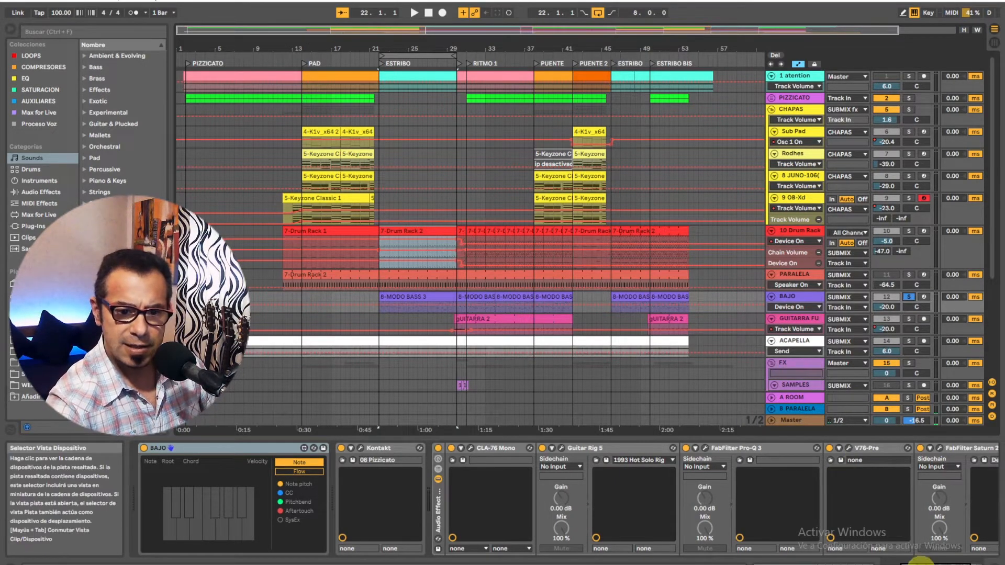
drag(920, 561, 940, 562)
click(783, 447)
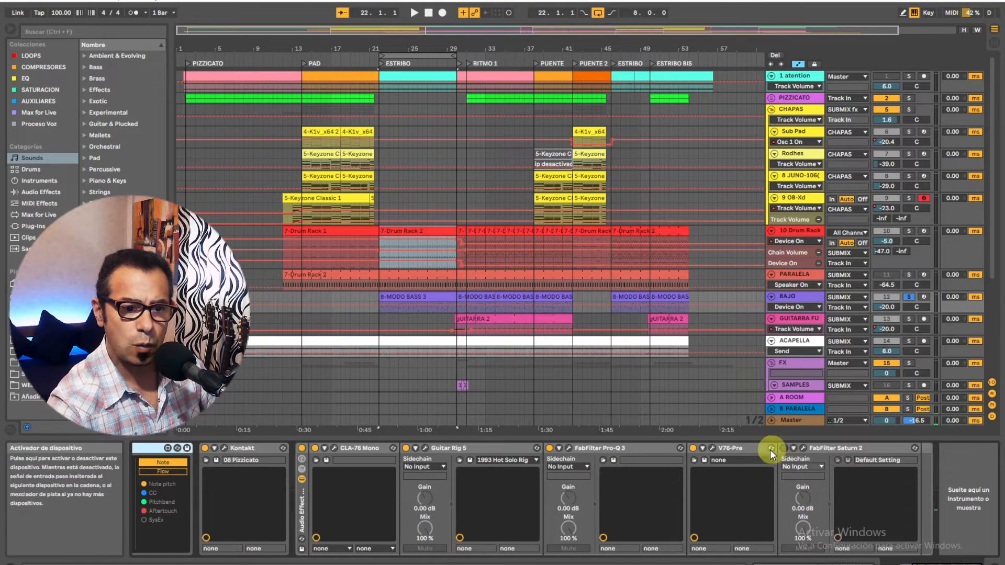
click(692, 448)
click(549, 448)
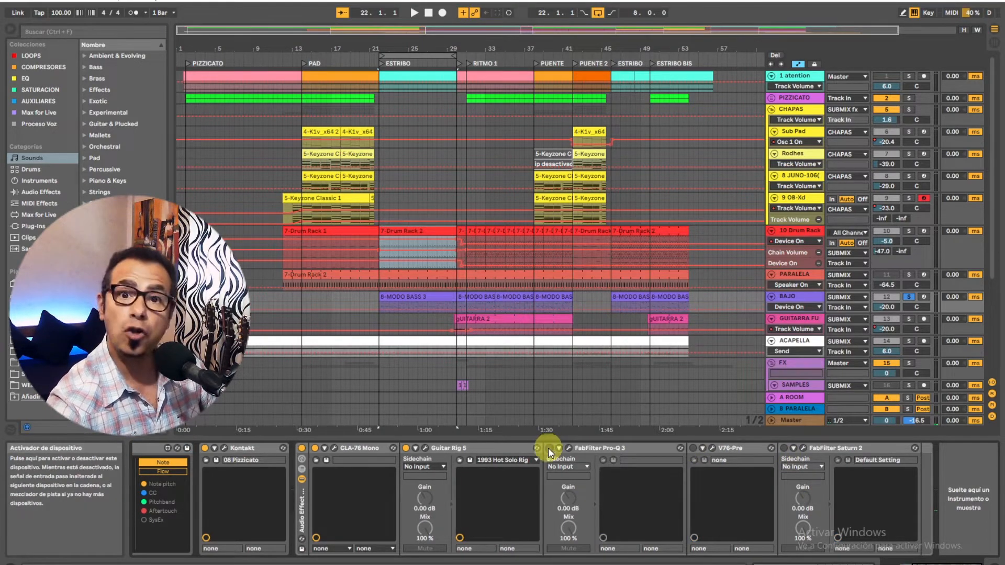
click(405, 448)
click(315, 447)
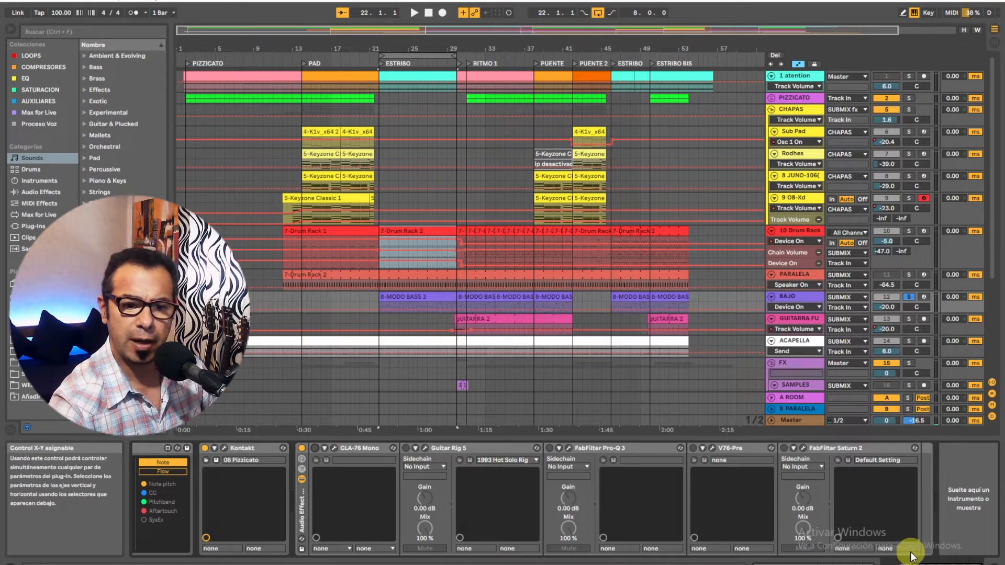
click(927, 563)
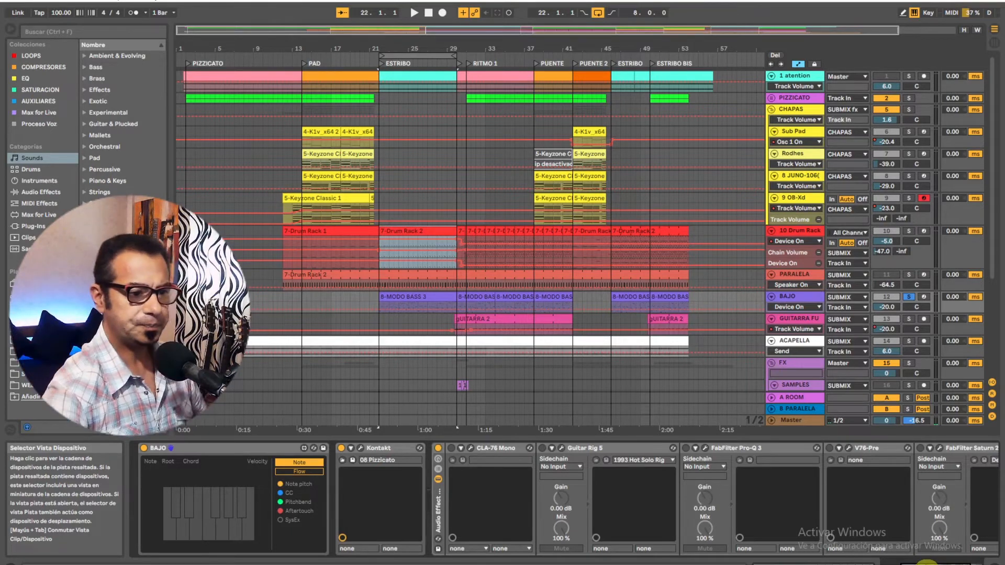
Play the dry BAJO loop and compare it in Session view with the B PARALELA return off and on.
key(space)
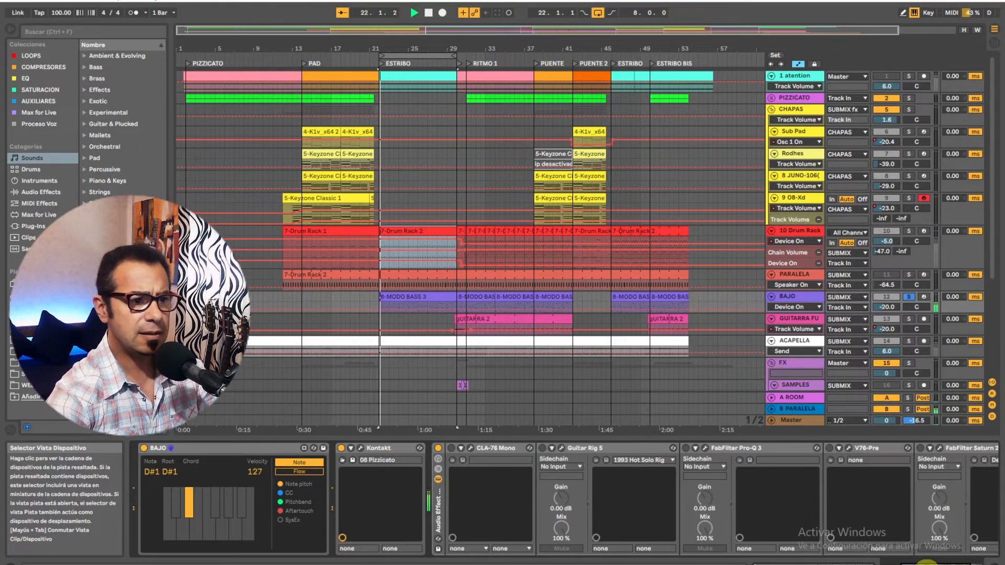
click(994, 42)
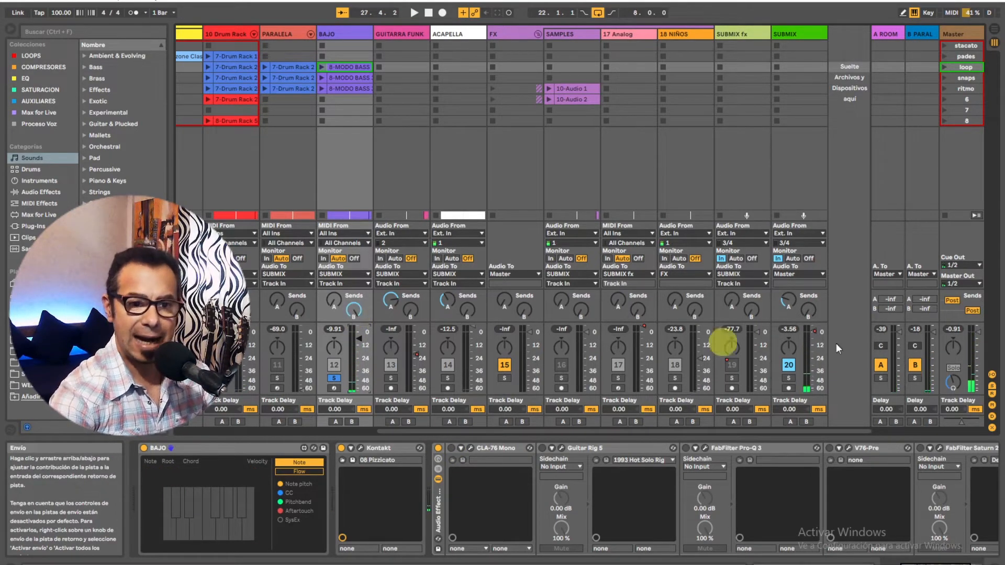
click(915, 365)
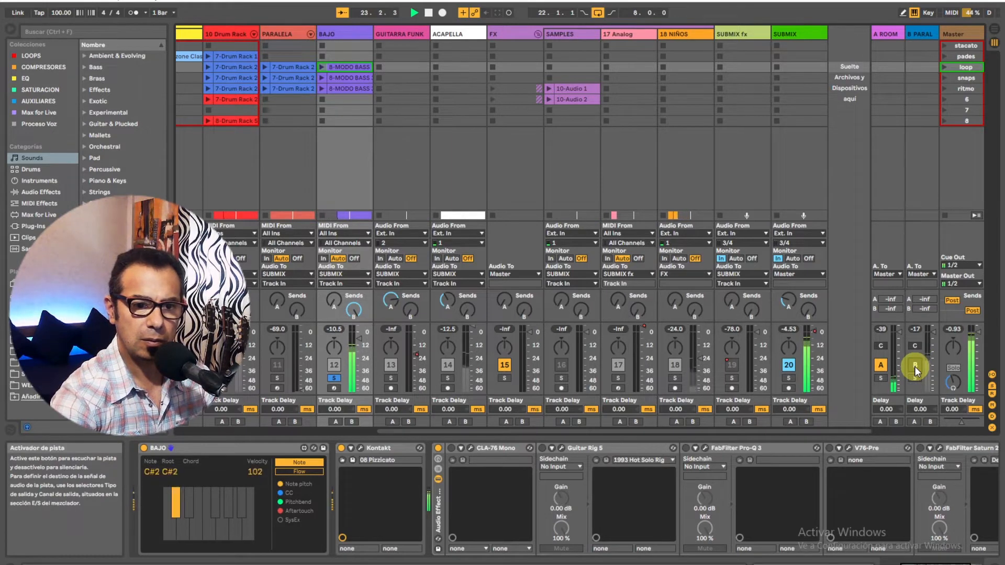
click(915, 366)
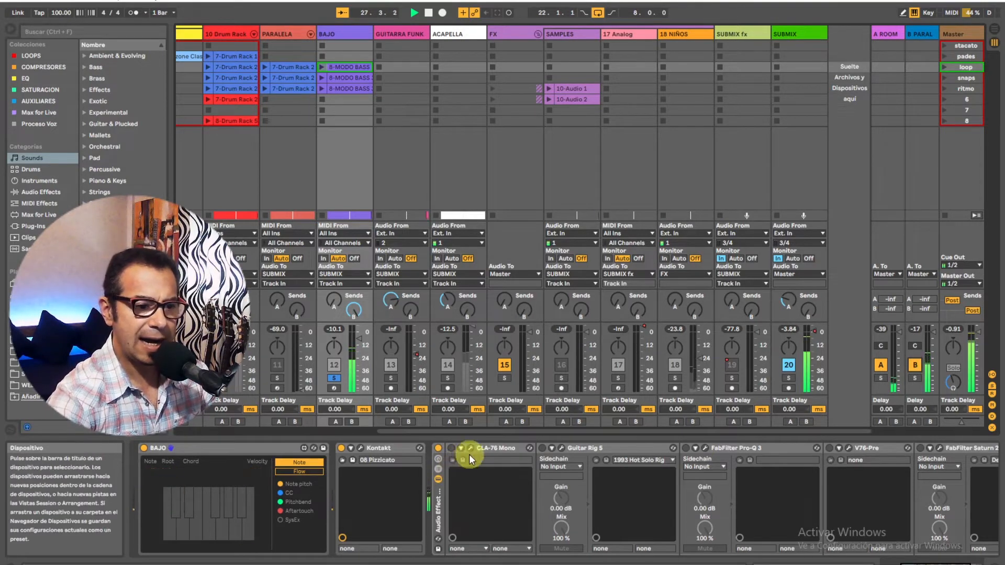
Reactivate CLA-76 Mono, Guitar Rig 5 and FabFilter Pro-Q 3 one by one on BAJO while auditioning the loop.
click(451, 448)
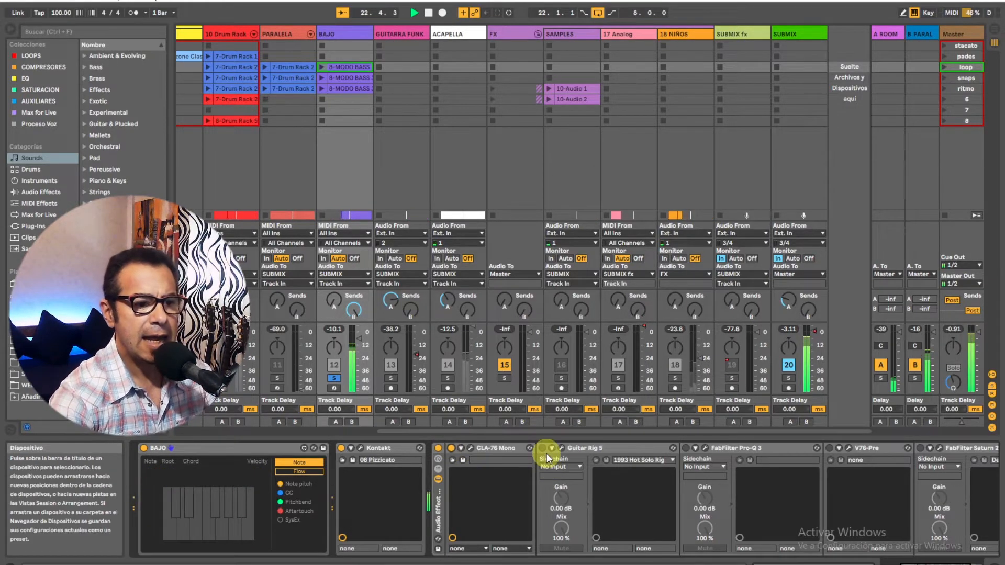
click(429, 14)
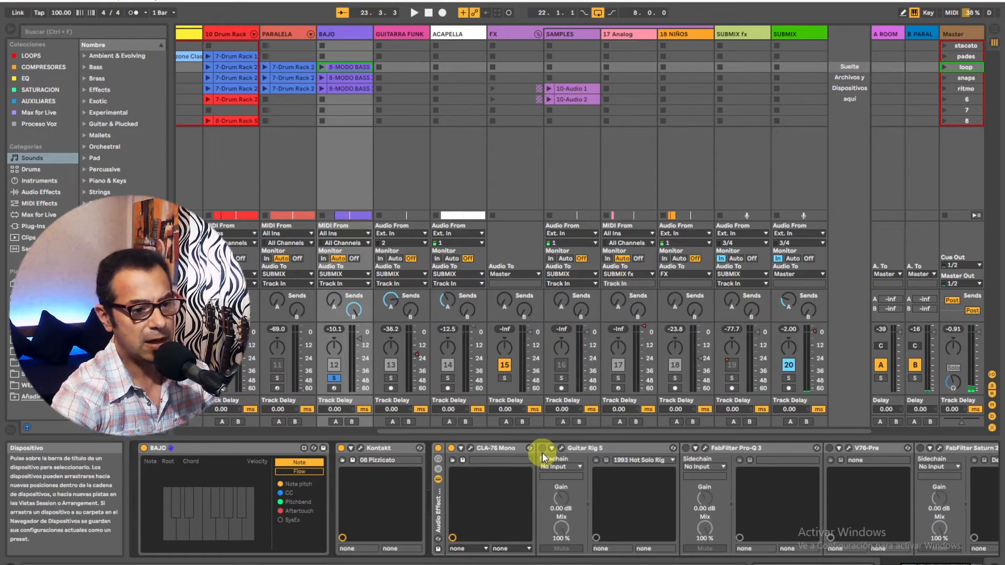
key(space)
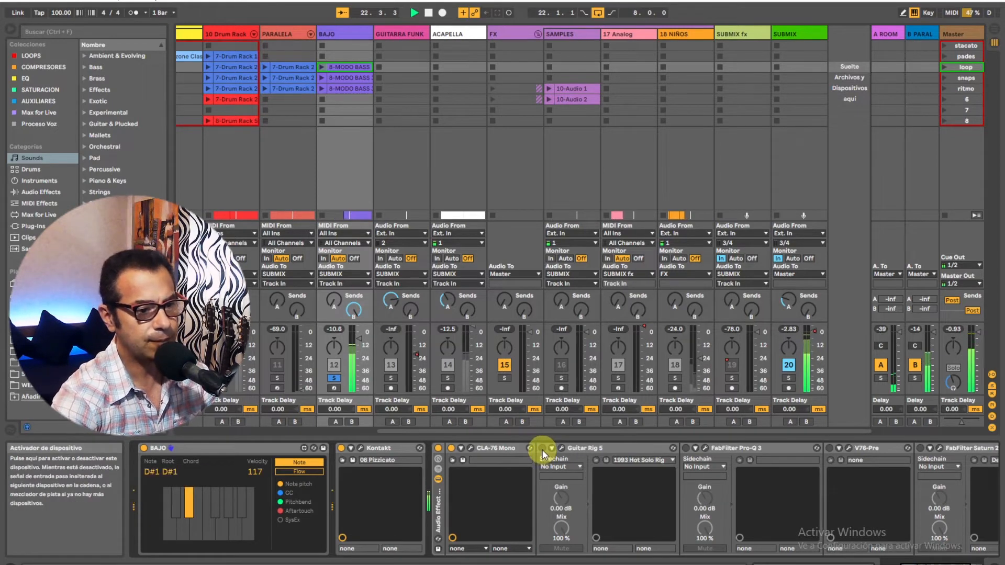
click(542, 449)
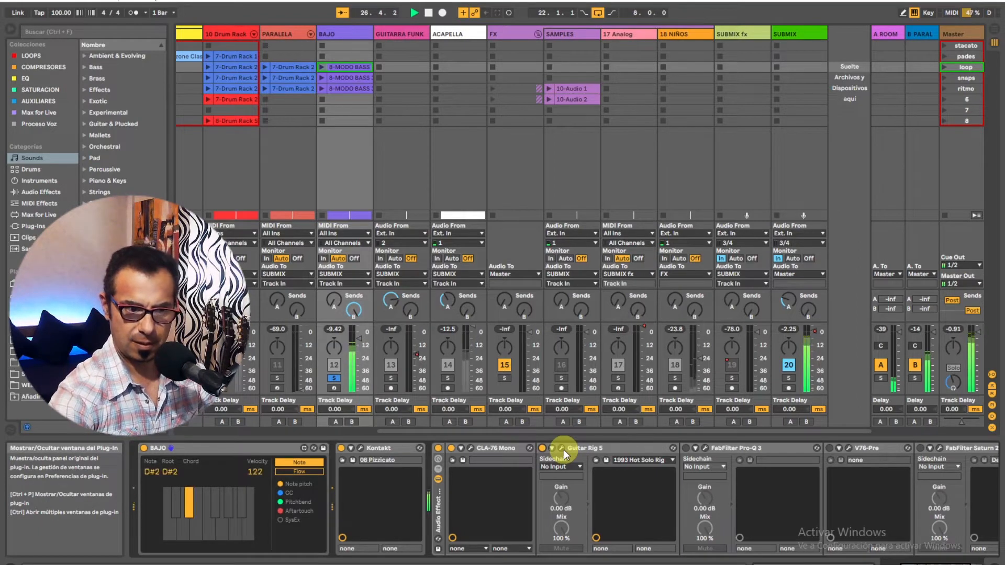
click(686, 448)
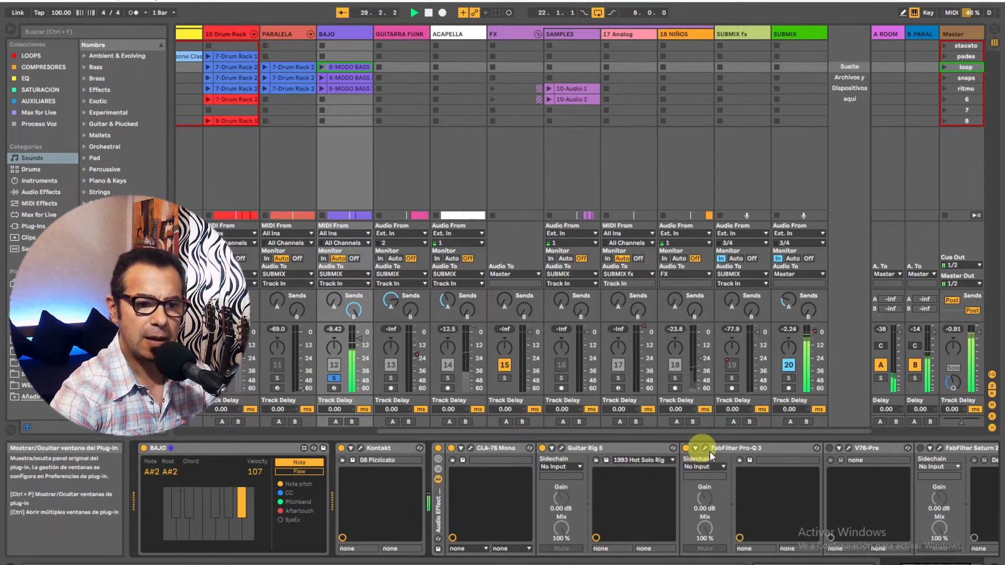
Examine BAJO's FabFilter Pro-Q 3 curve with playback stopped and running, and audition the loop after closing the plug-in.
click(705, 448)
drag(559, 199, 530, 41)
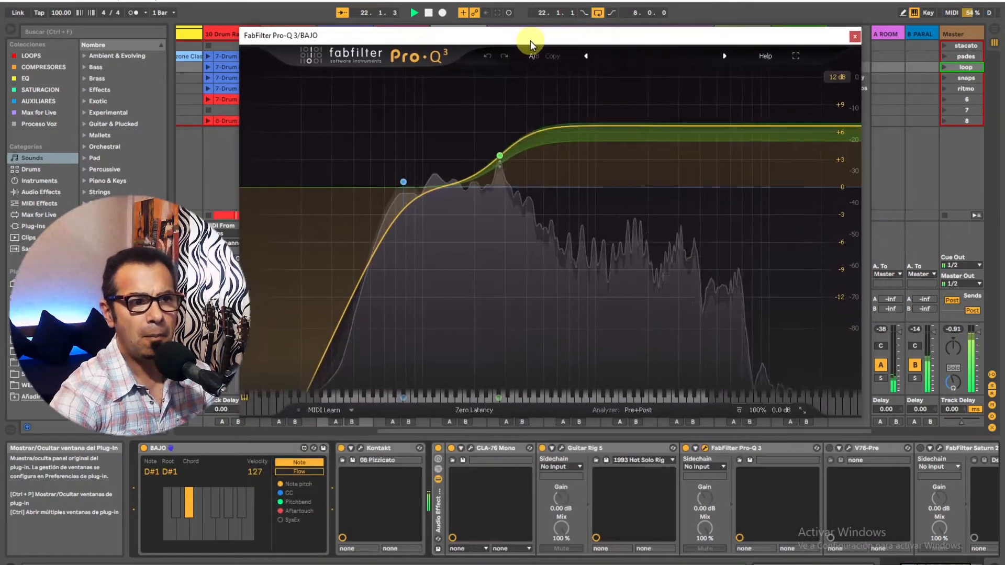
click(429, 13)
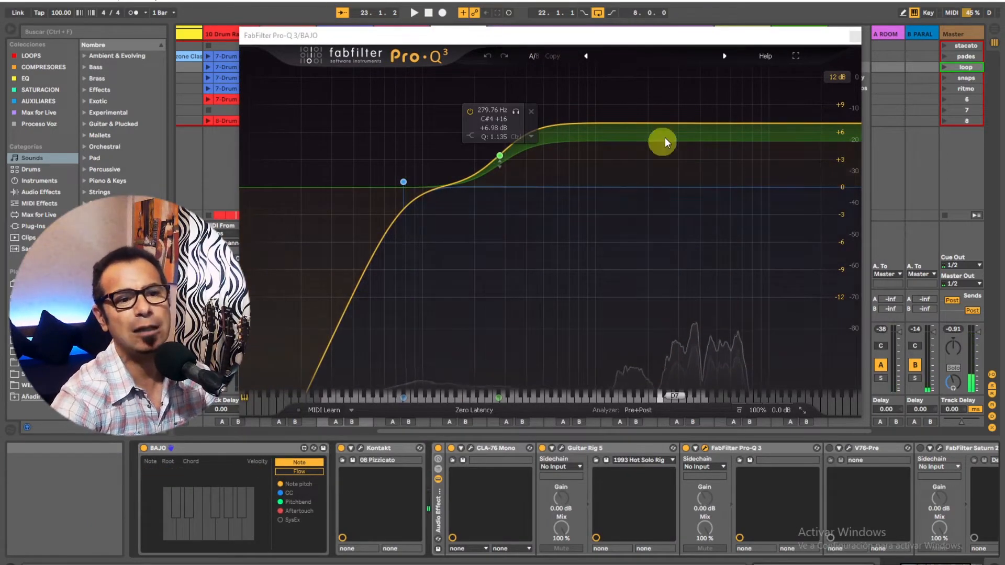
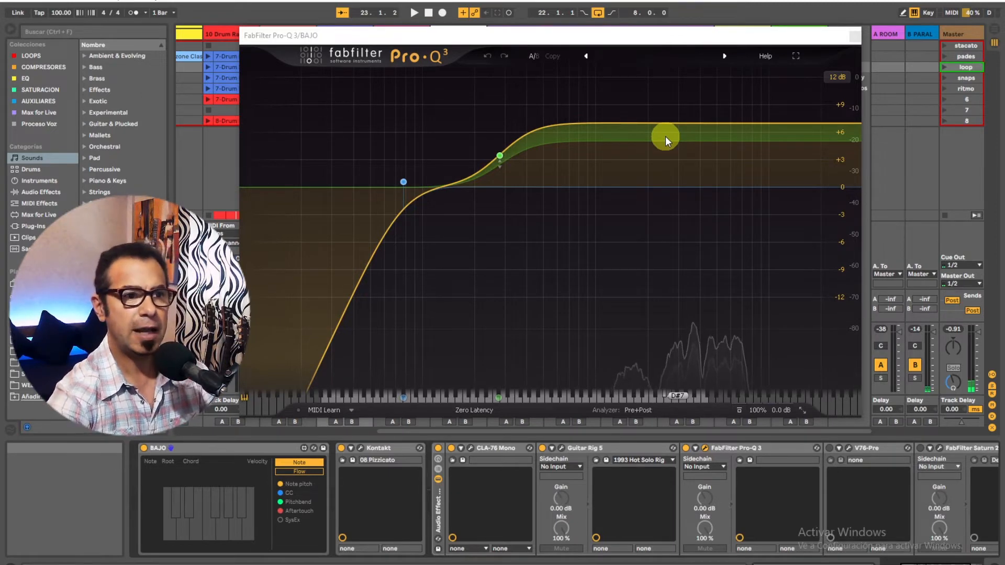
key(space)
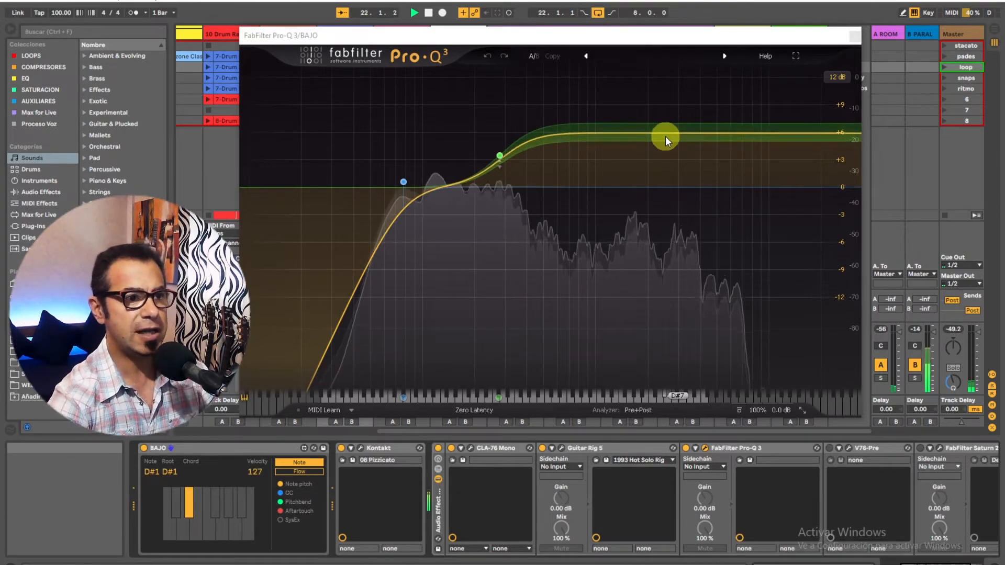
click(855, 37)
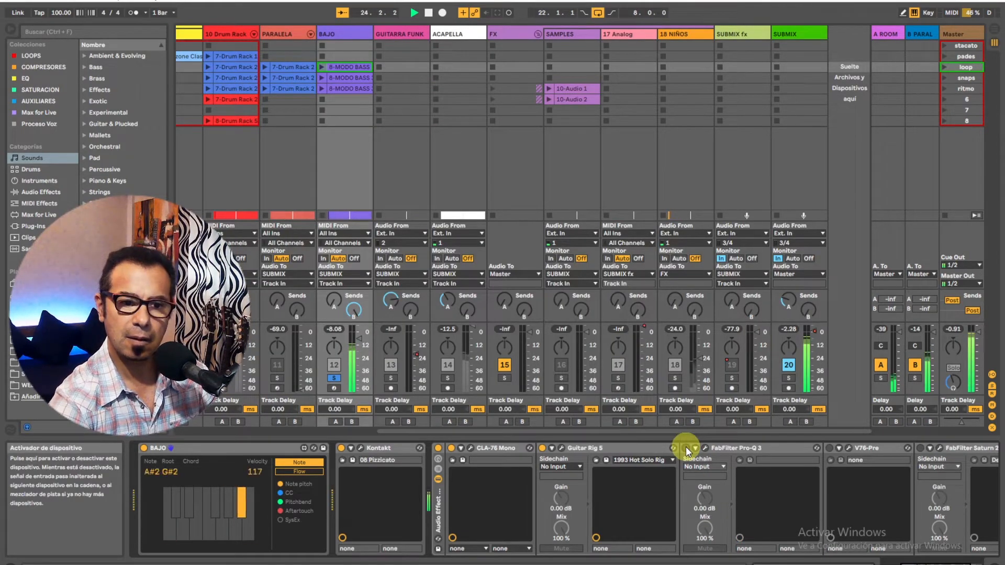
key(space)
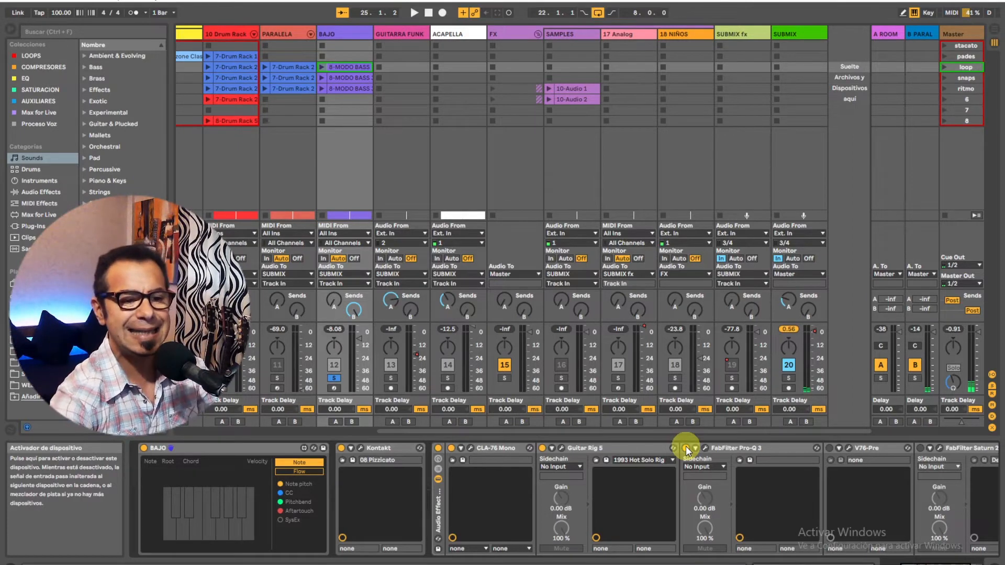
Turn on V76-Pre in the BAJO chain during playback and review its equalizer and gain settings.
key(space)
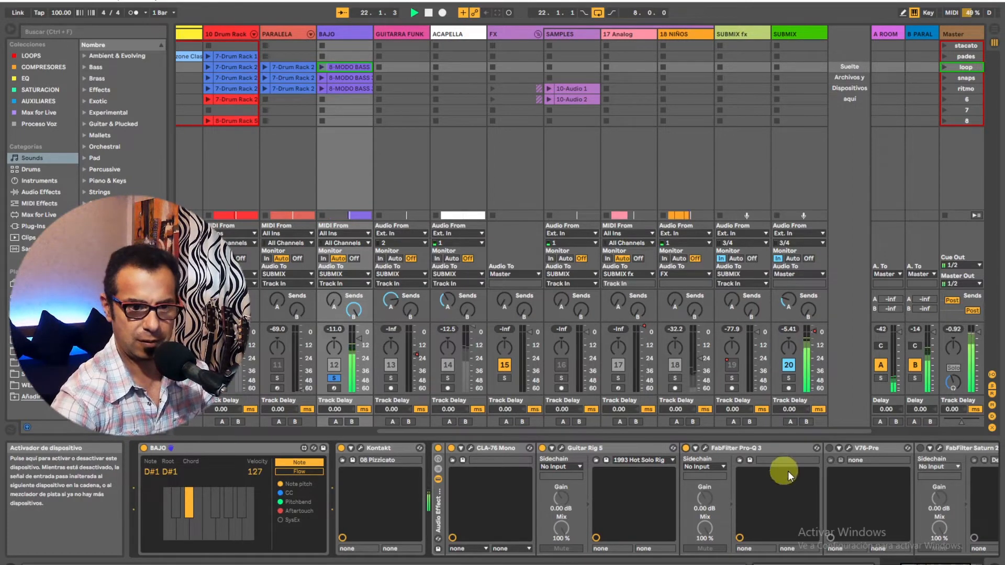
click(849, 449)
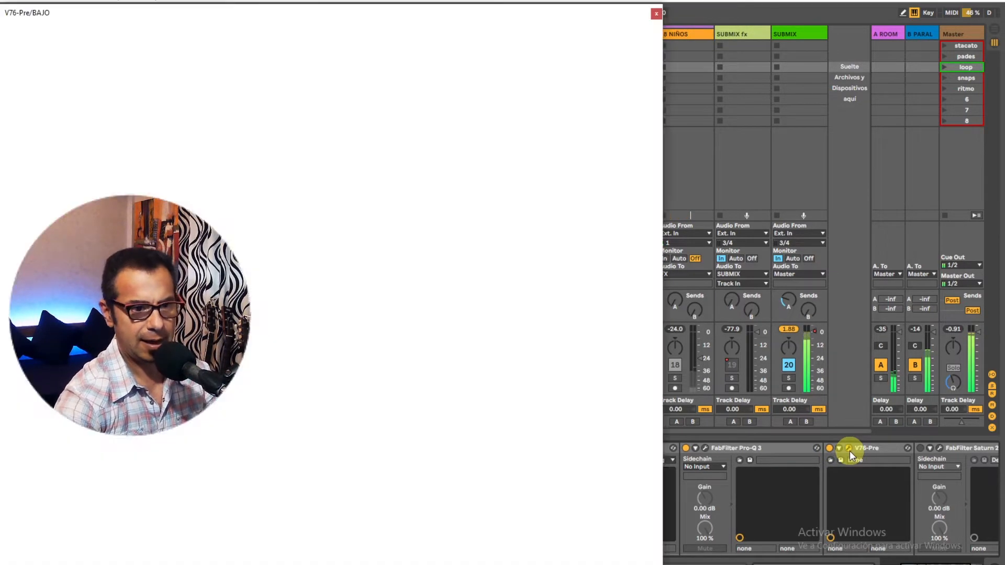
drag(274, 17, 580, 0)
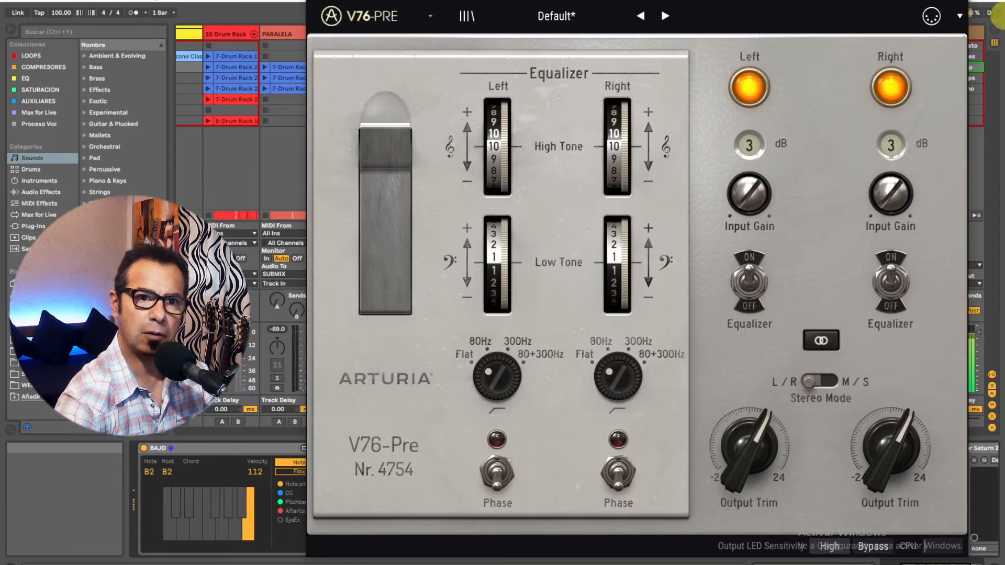
click(961, 2)
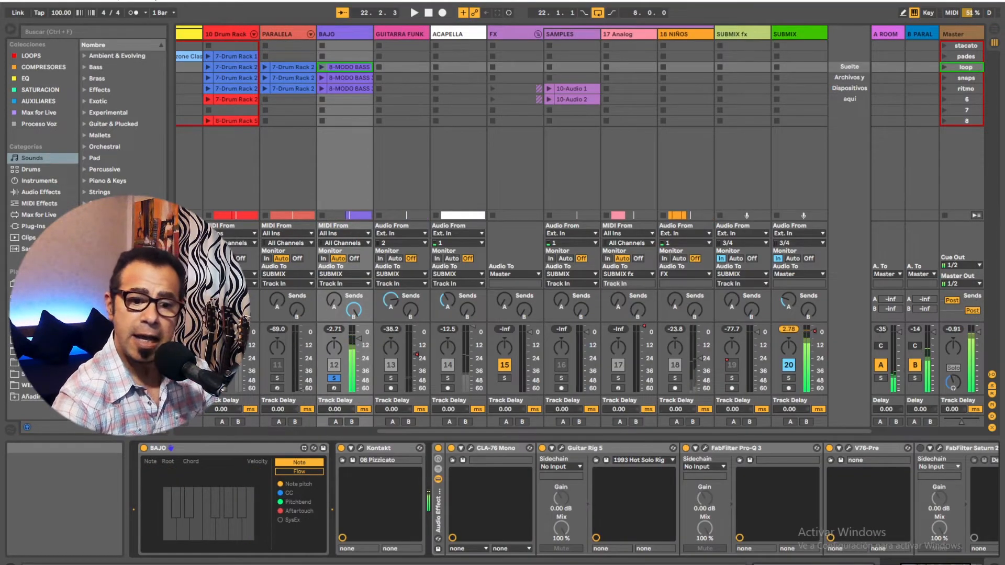
Play the BAJO loop again and reactivate FabFilter Saturn 2 at the end of its effect chain.
drag(923, 564, 937, 564)
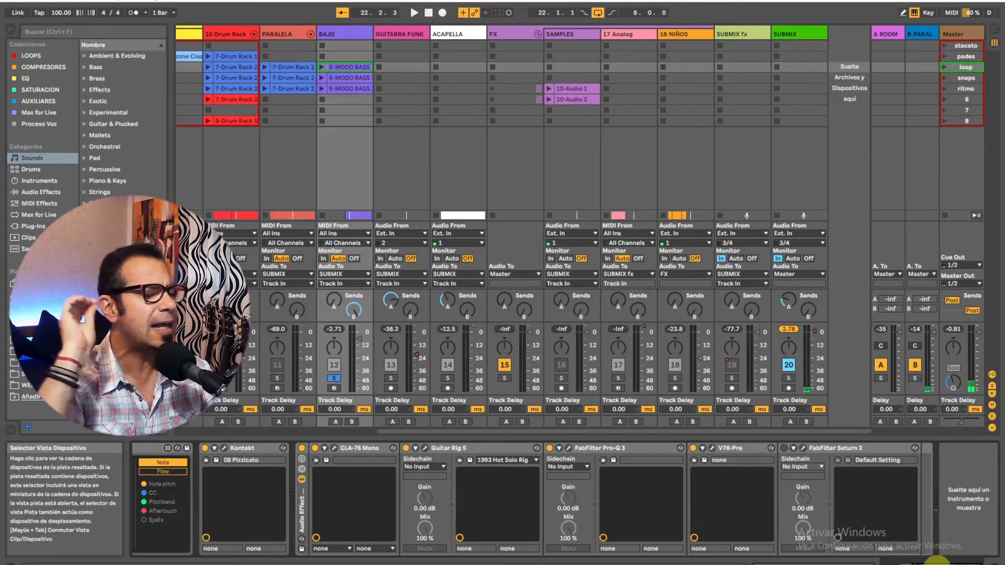
key(space)
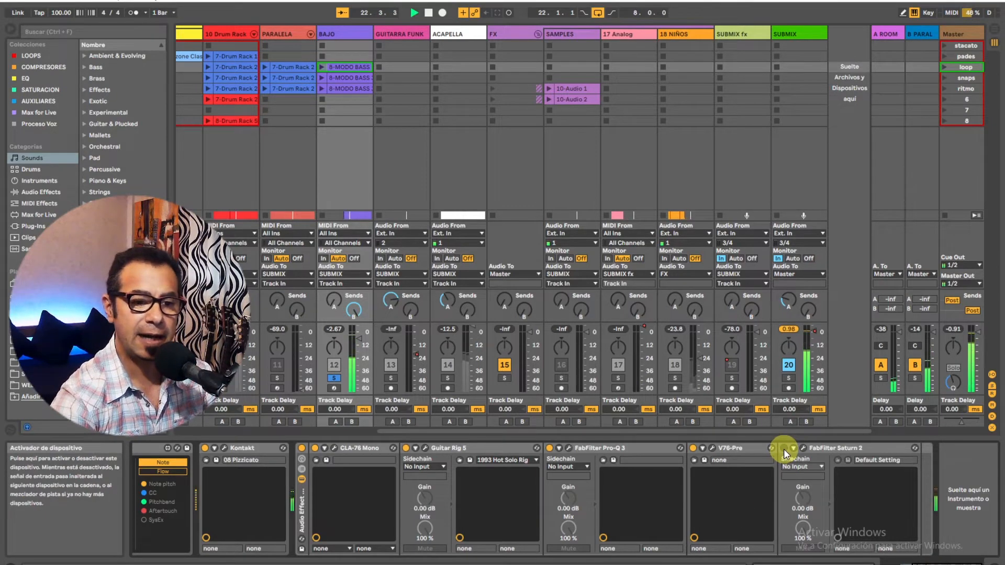
click(784, 449)
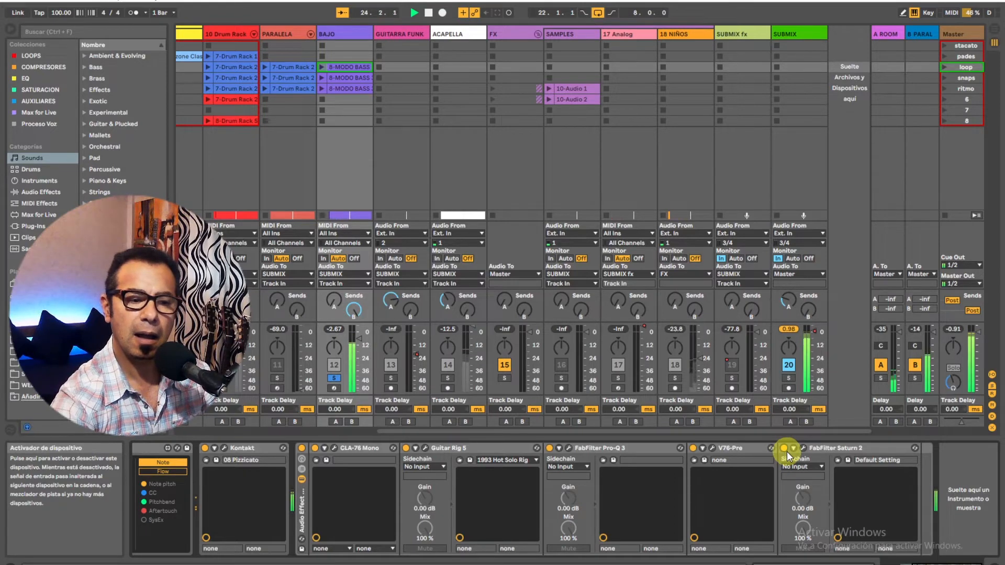
Compare the BAJO sound with its whole Audio Effect Rack bypassed and active during playback.
click(929, 563)
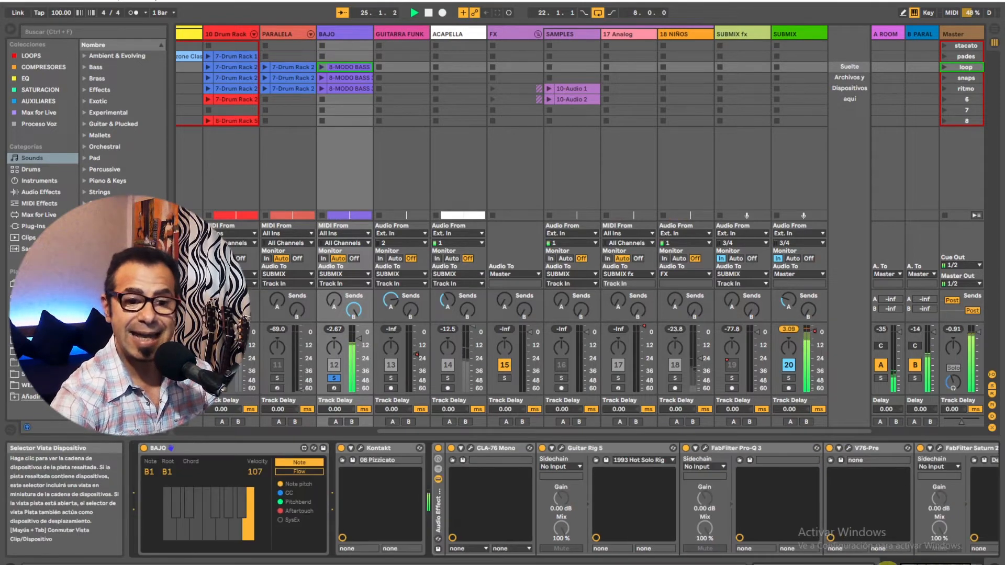
click(438, 449)
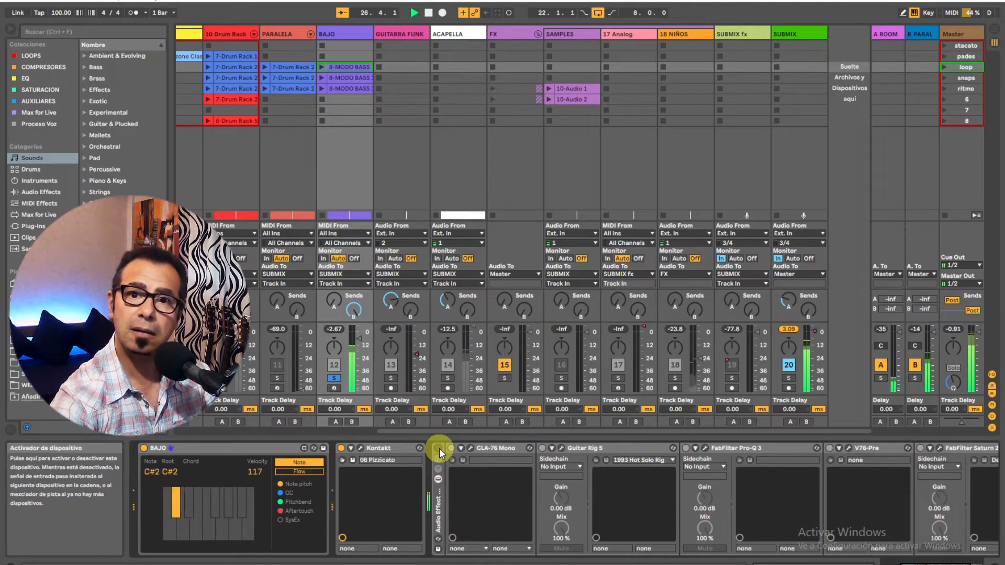
click(438, 448)
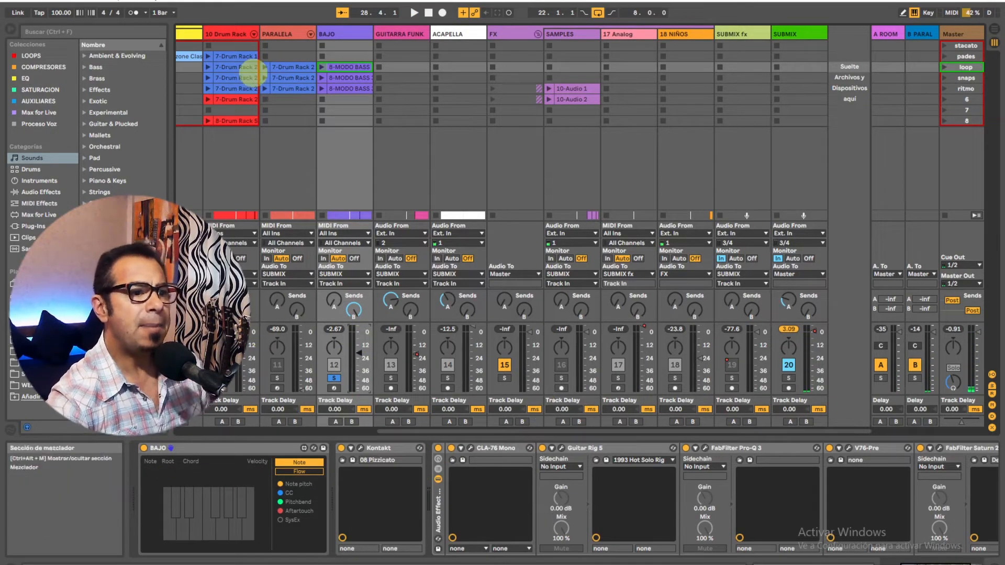
Select the 10 Drum Rack track, move the Arrangement loop to the last ESTRIBO at bar 46, and play it.
double_click(428, 13)
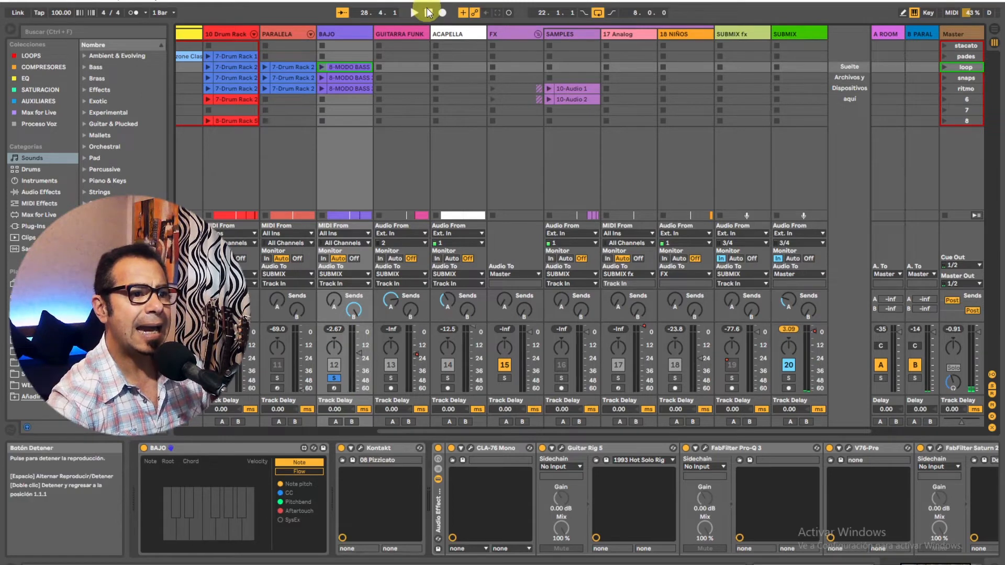
click(230, 34)
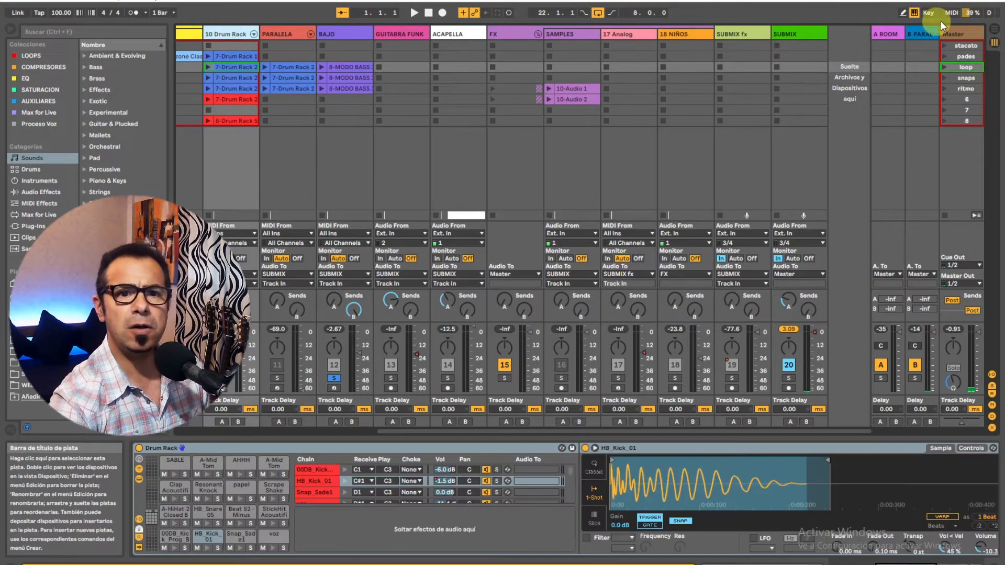
click(994, 29)
drag(520, 50, 670, 49)
click(414, 13)
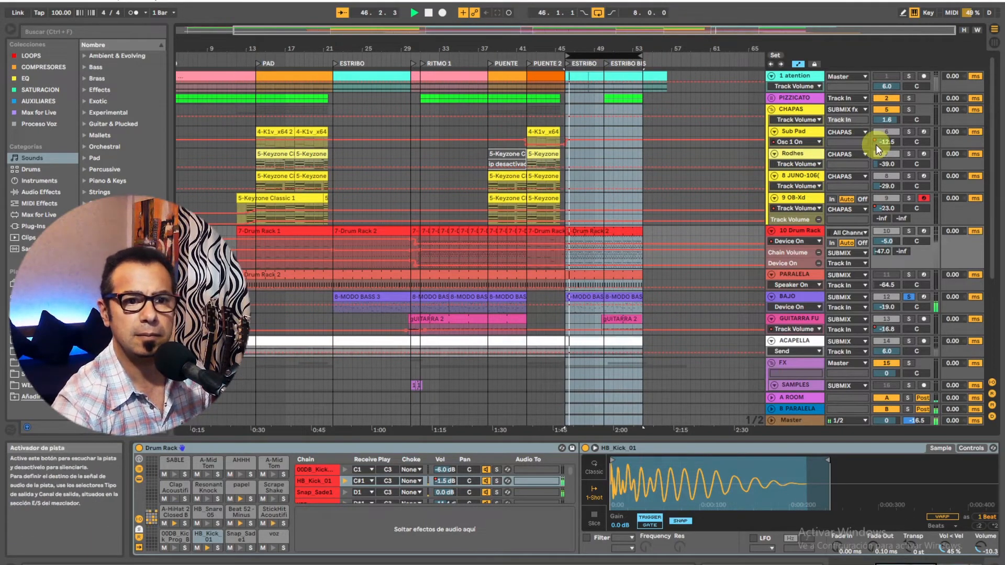
Solo the 10 Drum Rack track alongside BAJO and show the mixer in Session view.
click(908, 231)
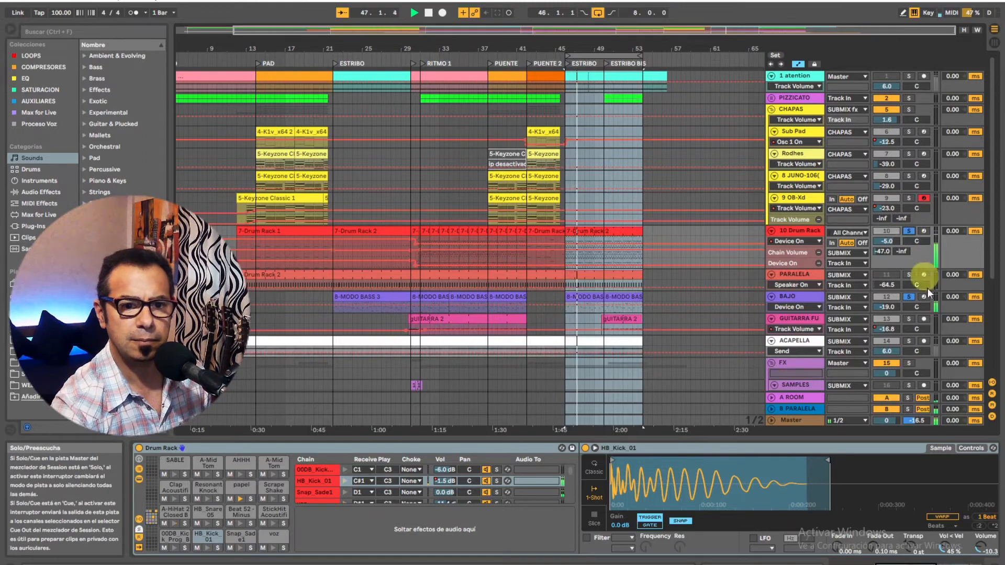
click(992, 42)
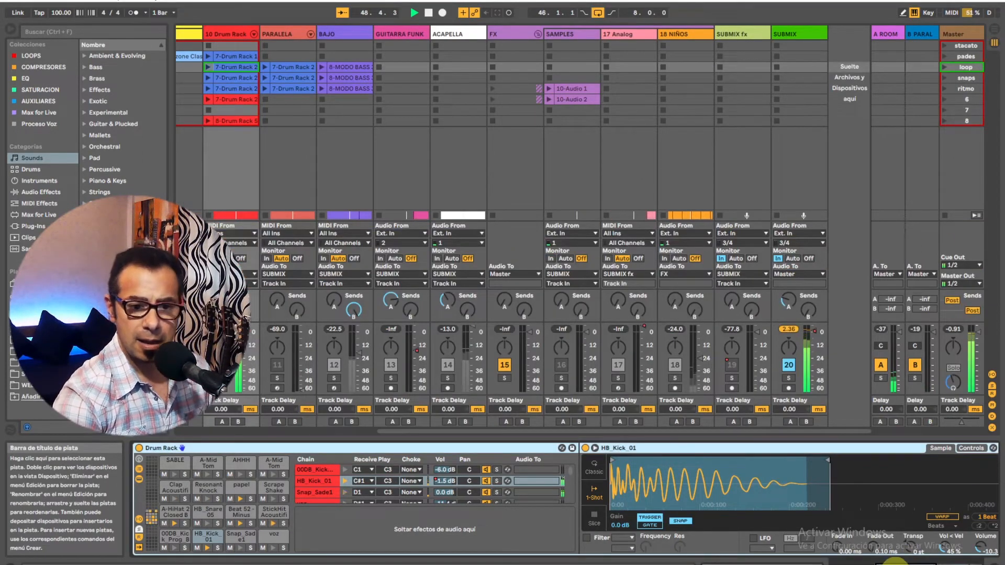
Compare the 10 Drum Rack sound with Drum Buss, at the end of its chain, bypassed and active during playback.
drag(894, 564, 960, 564)
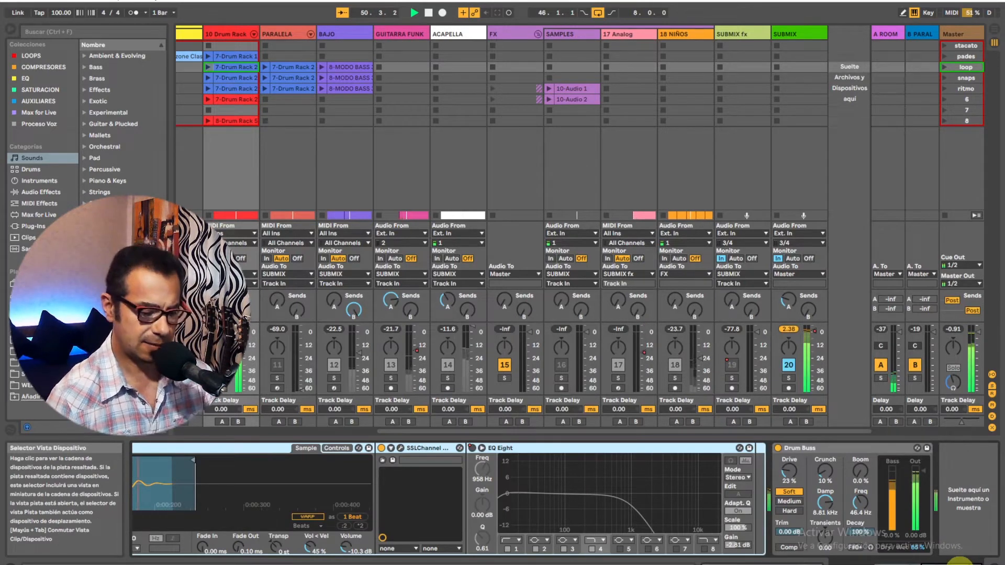
key(space)
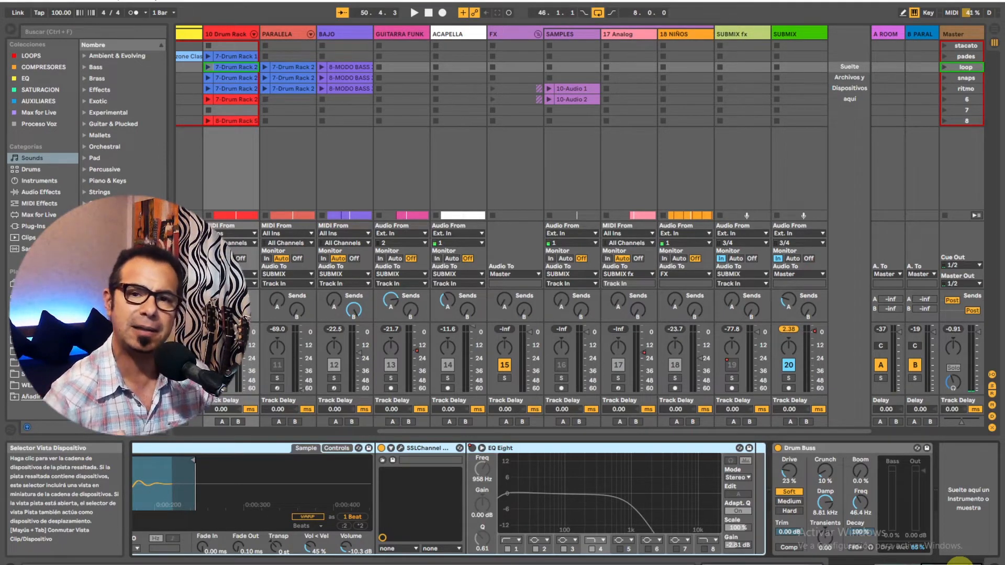
key(space)
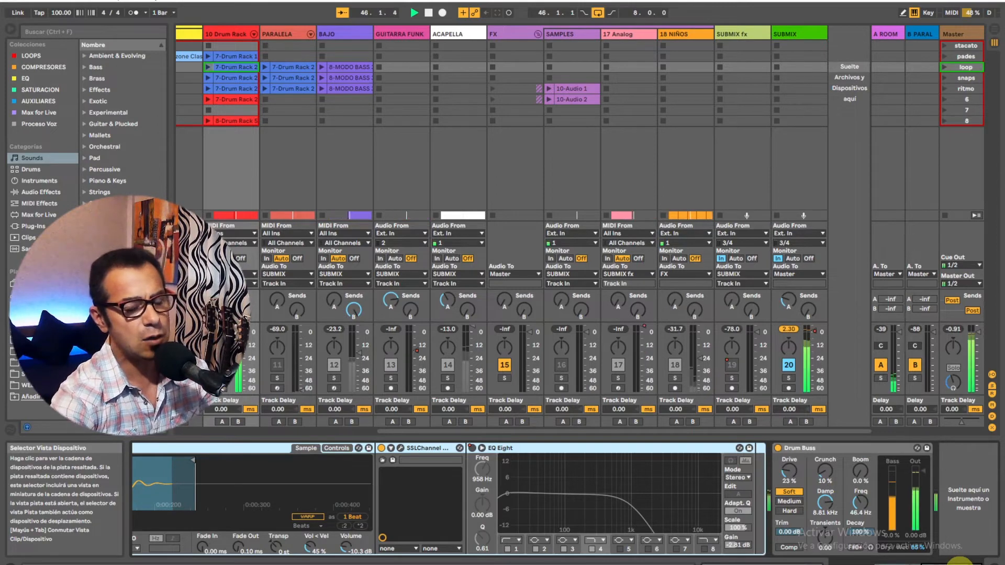
click(779, 448)
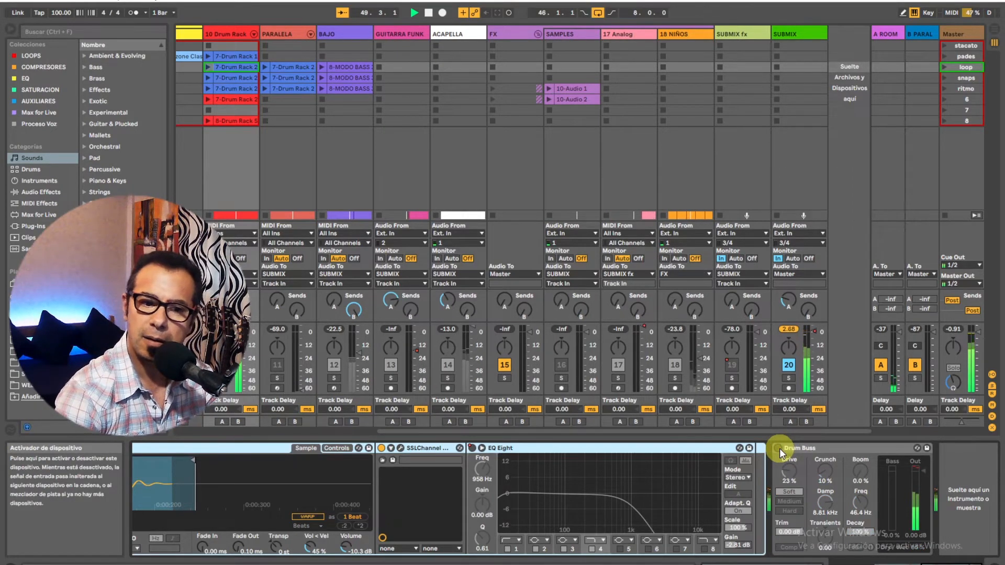
click(779, 448)
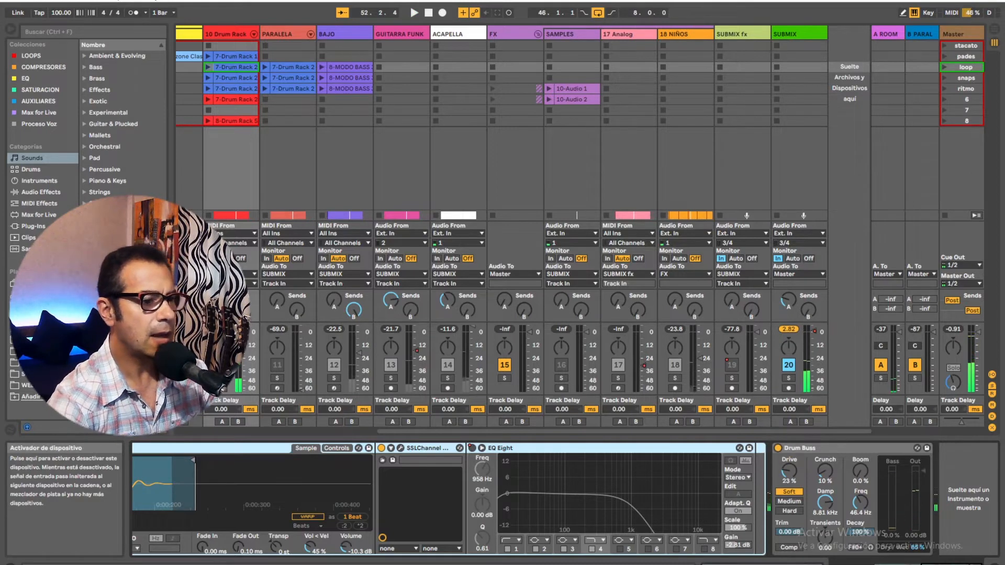
Turn off the solo on the 10 Drum Rack track and unfold its individual pad chains in the Session mixer.
click(222, 378)
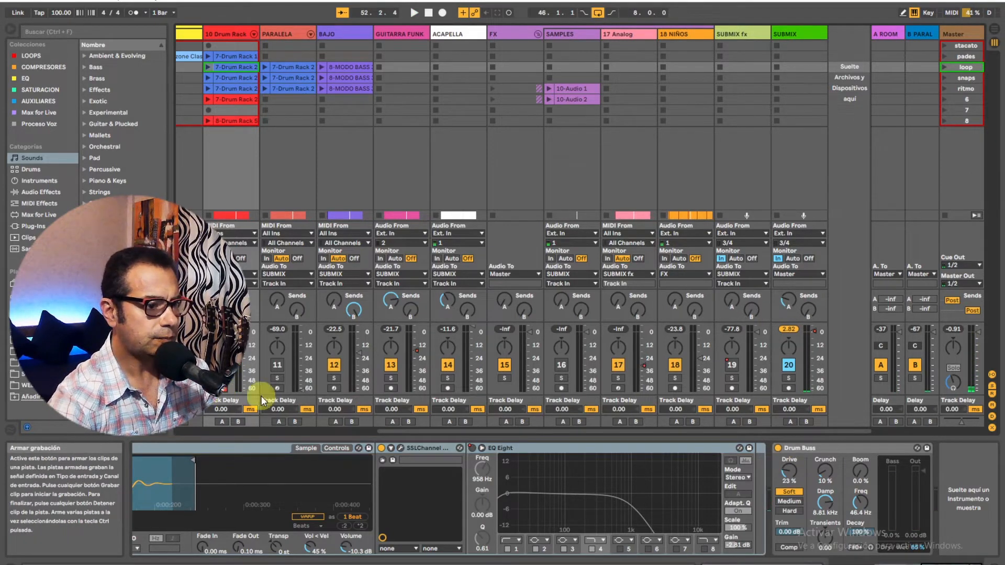
click(253, 34)
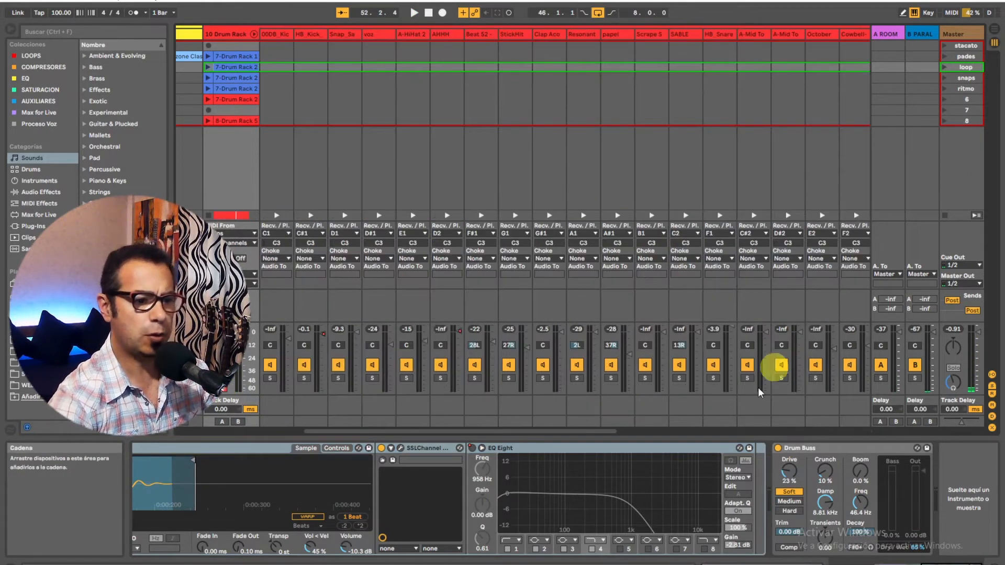
Compare the 00DB_Kick_Prog_BD pad with its EQ Eight and Compressor bypassed and active.
drag(942, 564, 882, 564)
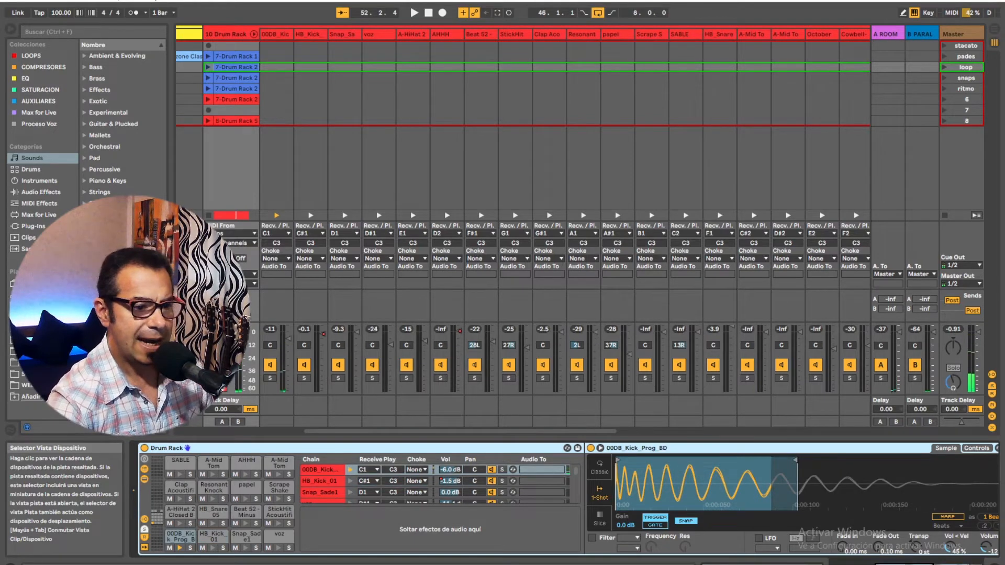
drag(915, 564, 954, 564)
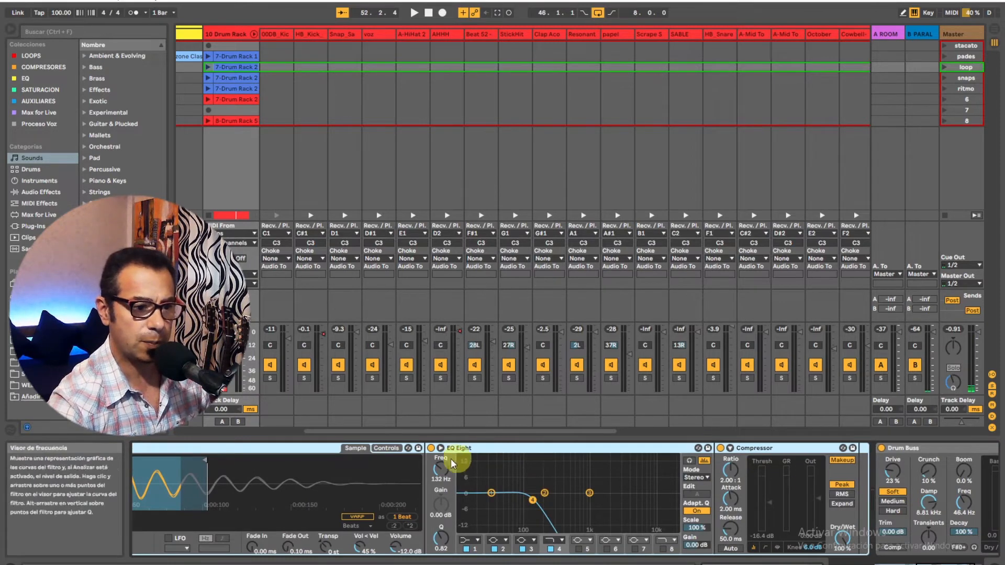
click(431, 449)
click(721, 449)
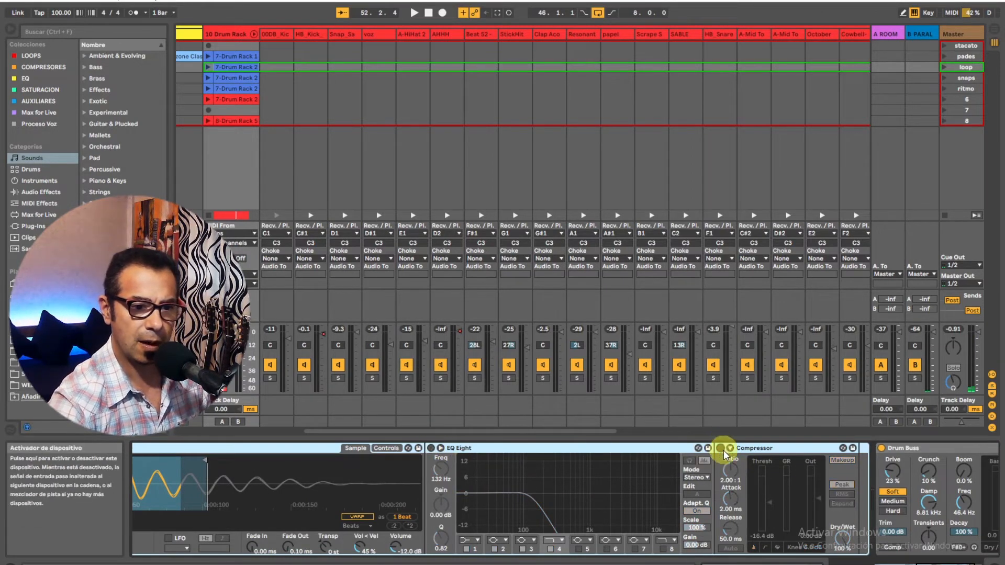
key(space)
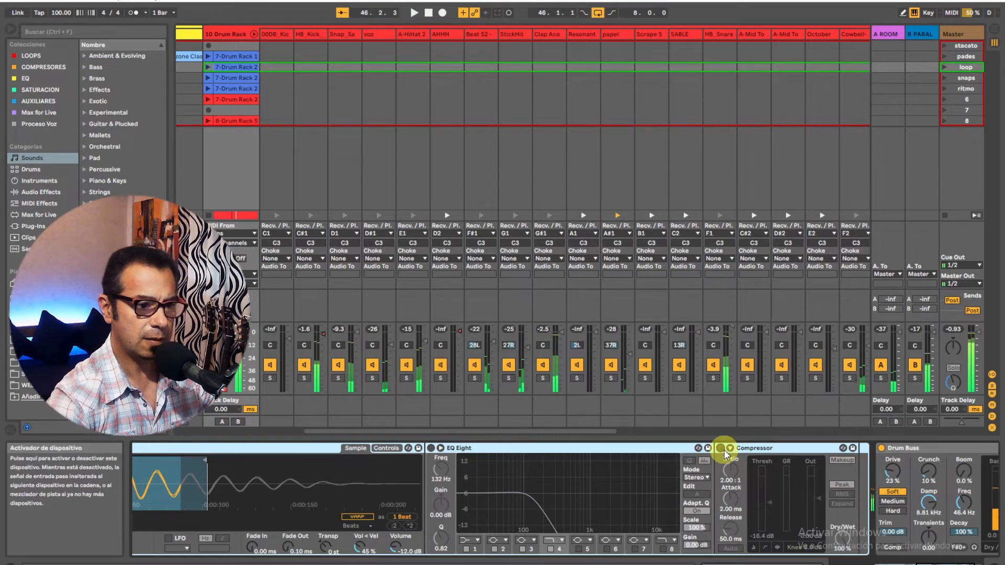
click(995, 33)
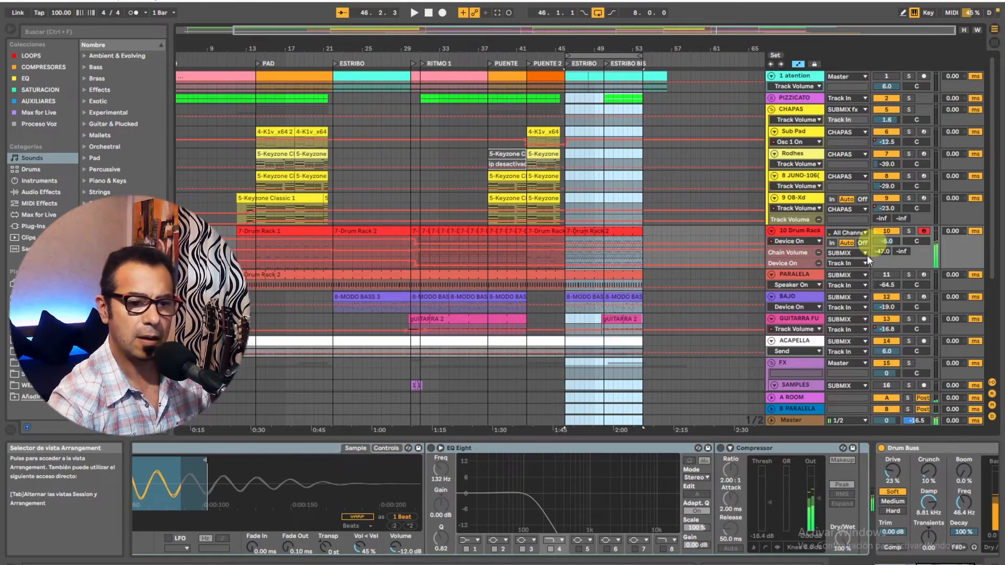
click(720, 448)
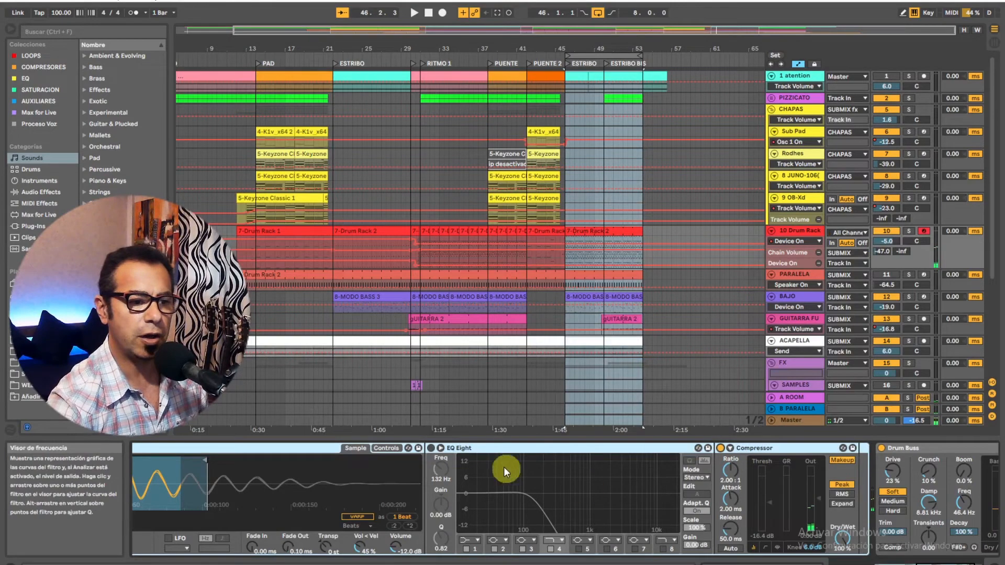
click(431, 449)
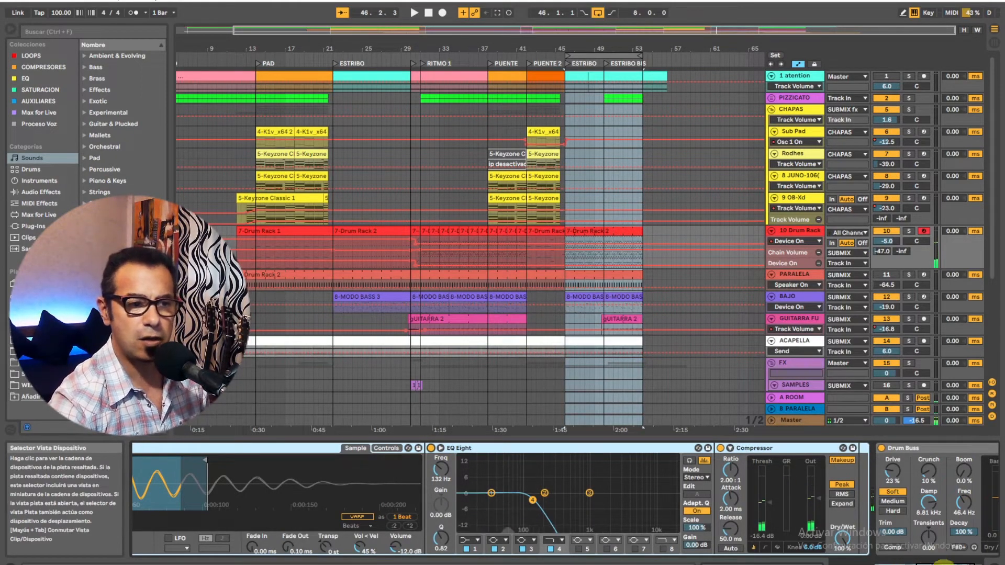
Return to Session view and launch the 10 Drum Rack clips one after another, from the pades scene down to scene 6.
drag(937, 564, 851, 564)
click(993, 43)
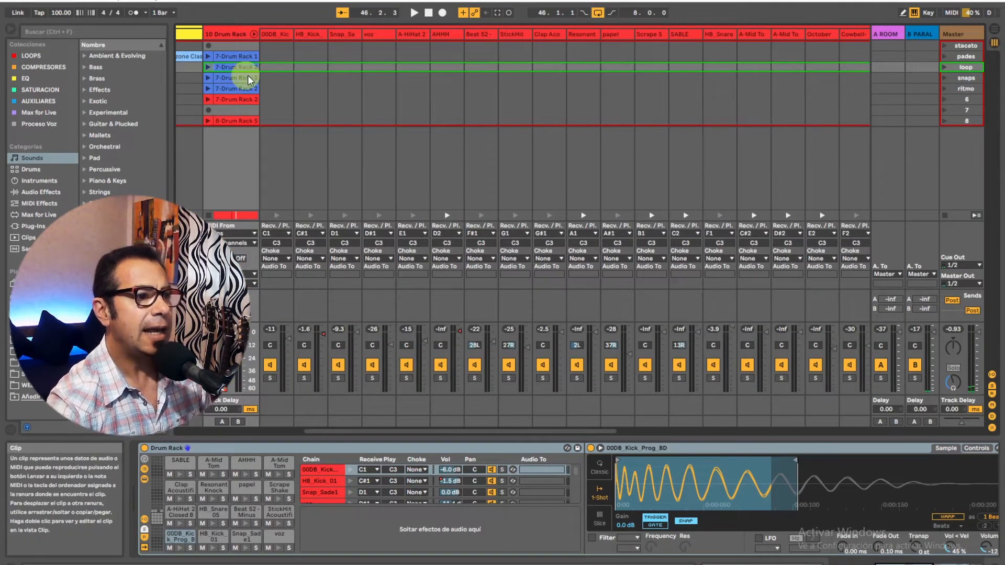
click(207, 56)
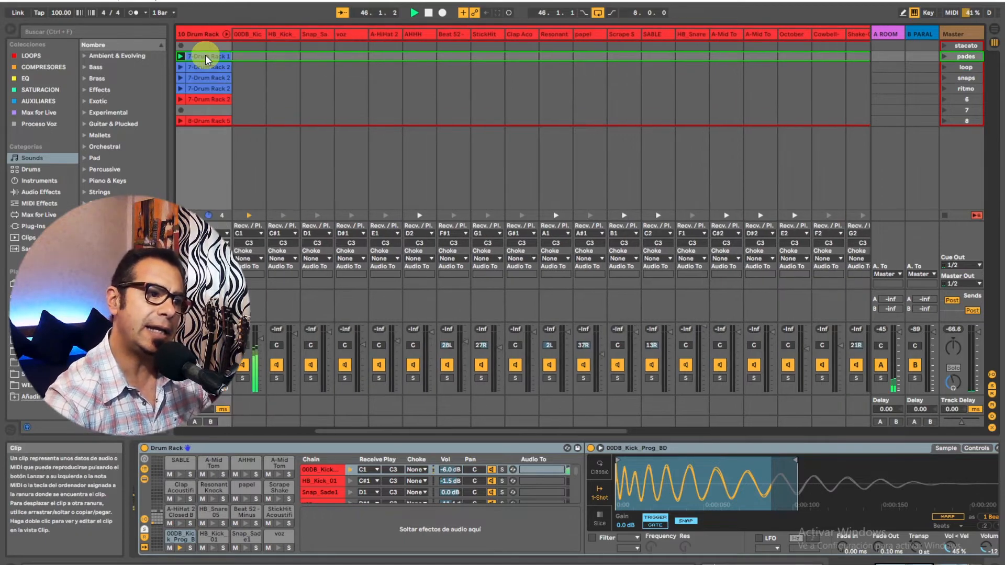
click(180, 67)
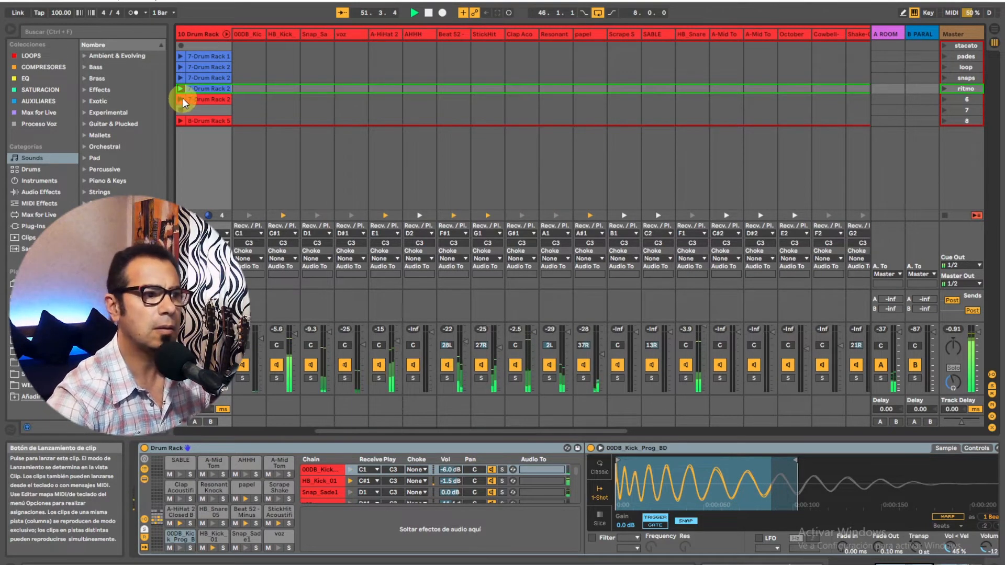
click(180, 100)
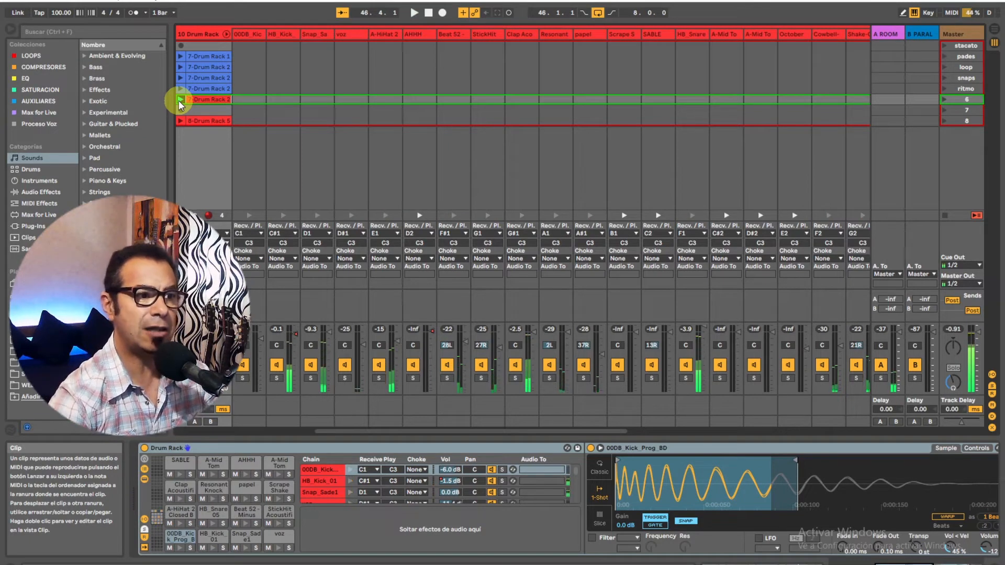
Compare the HB_Kick_01 pad with the SSLChannel plug-in in its chain bypassed and active.
drag(909, 563, 946, 563)
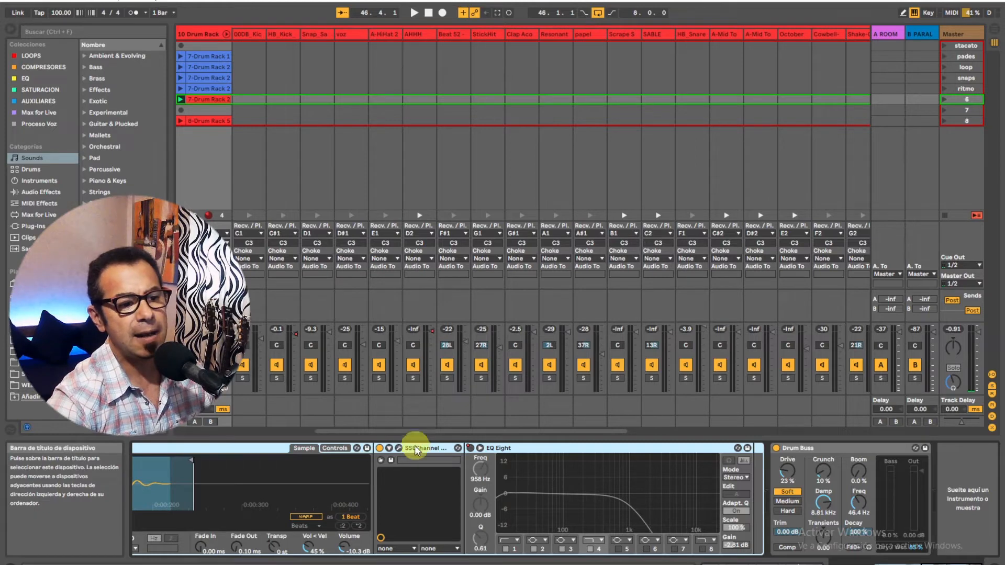
click(380, 449)
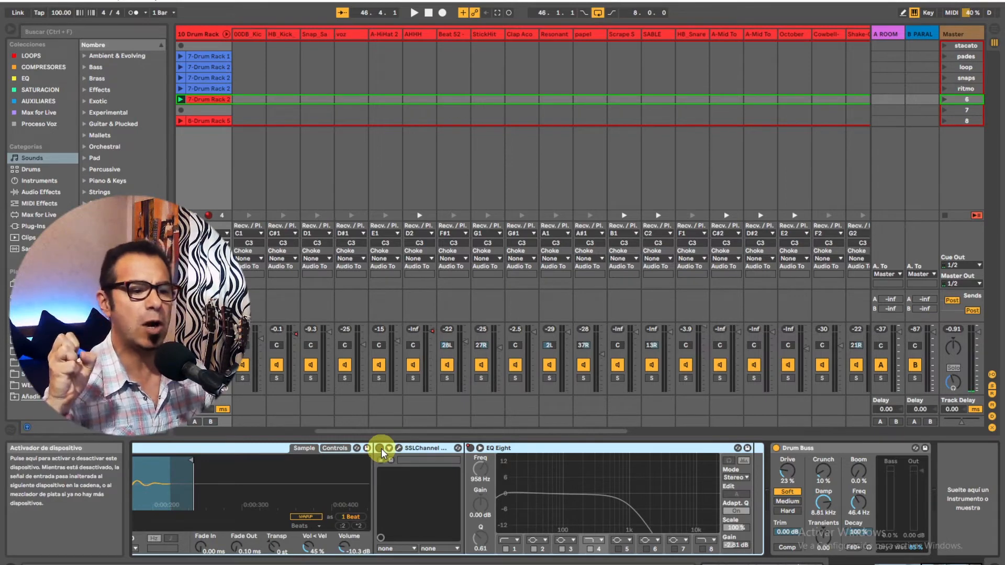
click(381, 449)
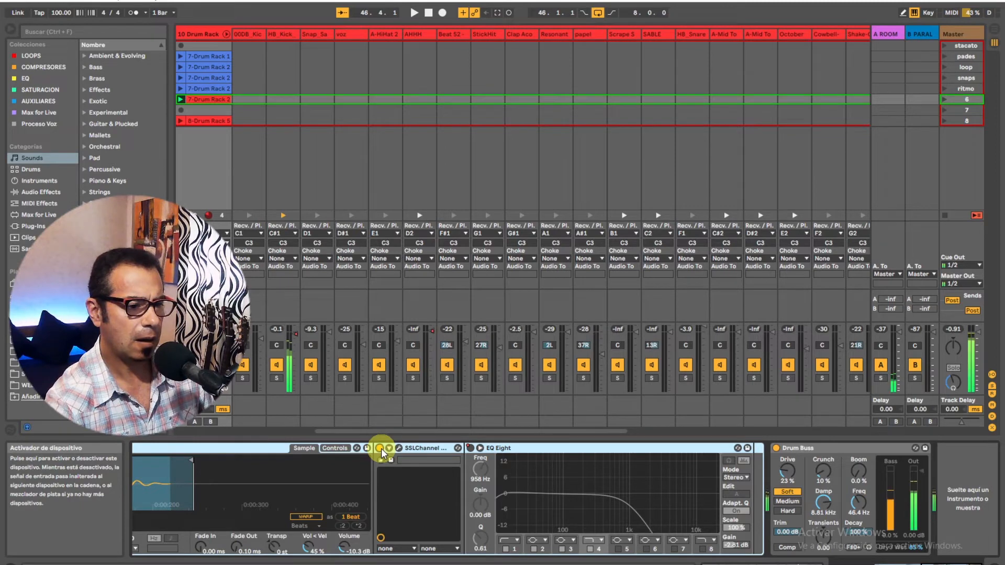
click(380, 448)
Audition the HB_Snare 05 pad with its SSLChannel plug-in bypassed and active.
key(Delete)
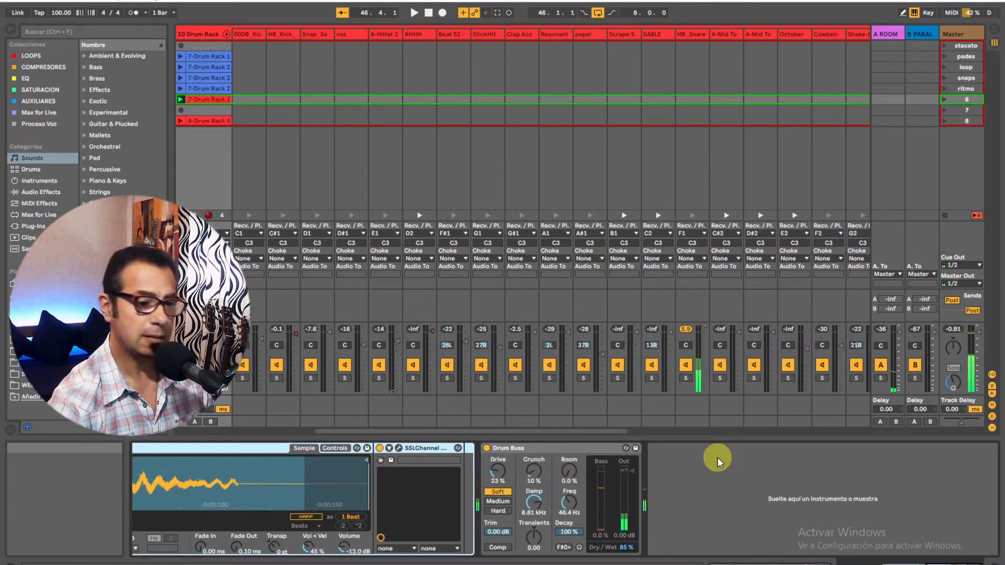
click(380, 448)
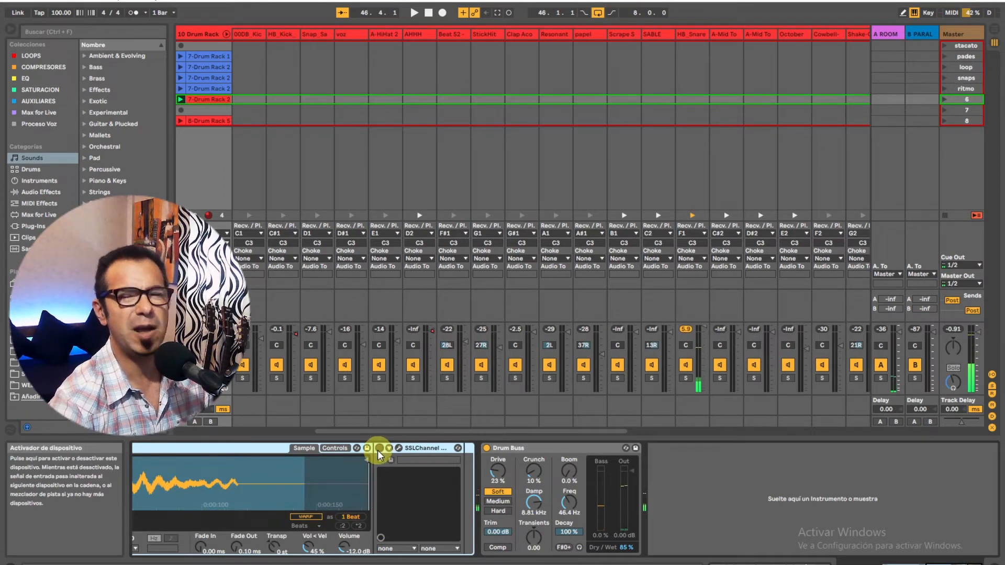
click(379, 448)
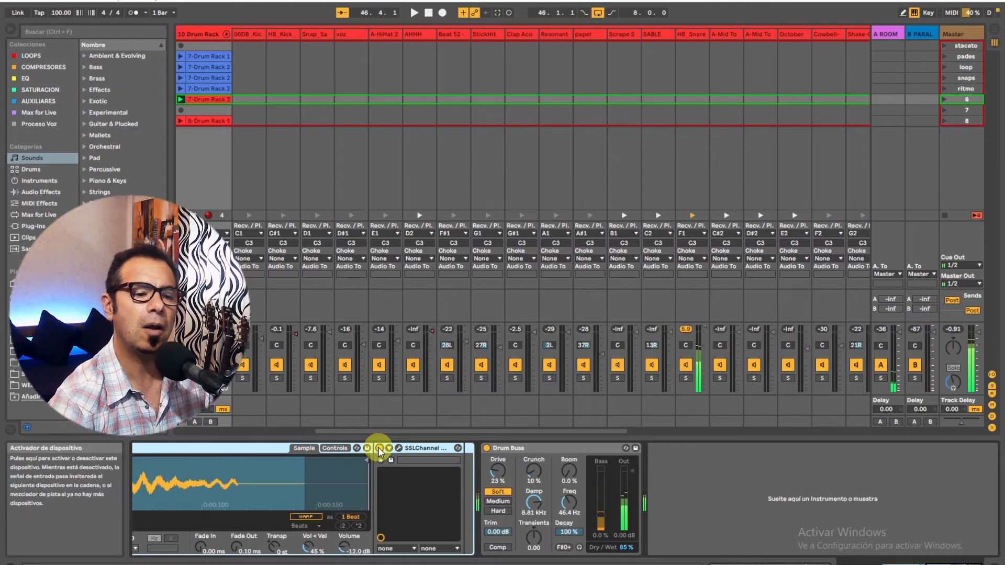
Play the papel pad and compare its sound with the Gate in its chain active and bypassed.
key(Delete)
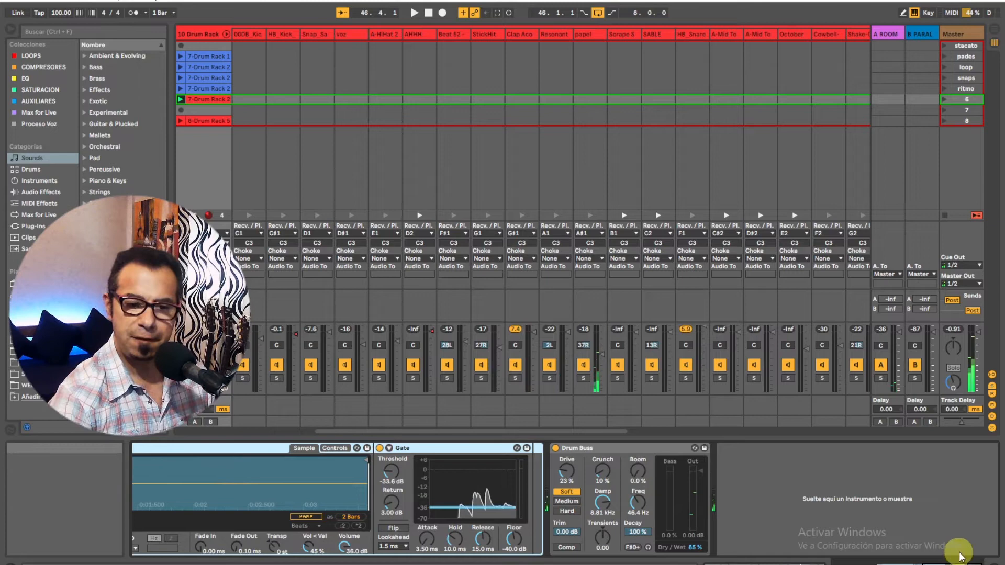
click(905, 563)
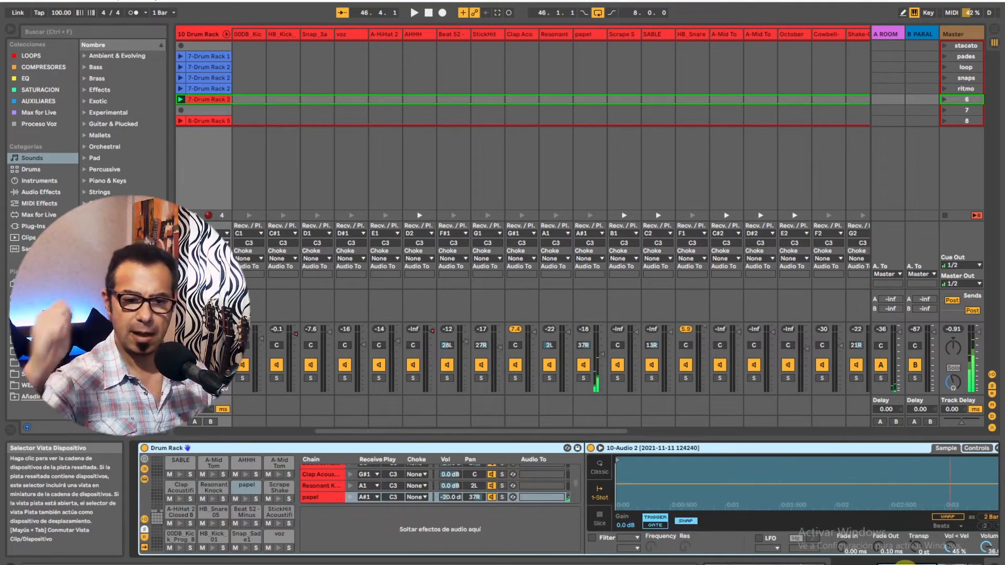
drag(906, 563, 922, 563)
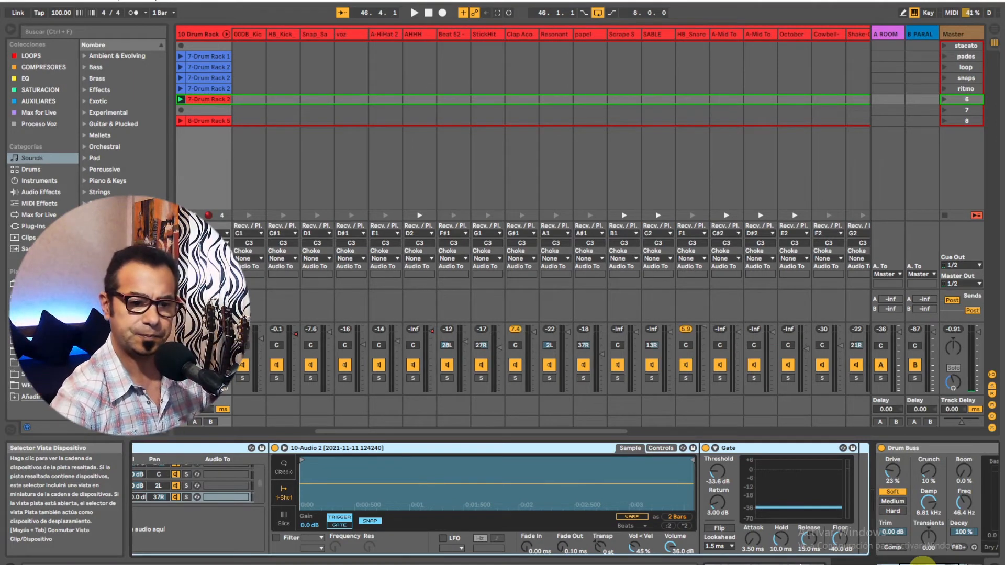
click(705, 448)
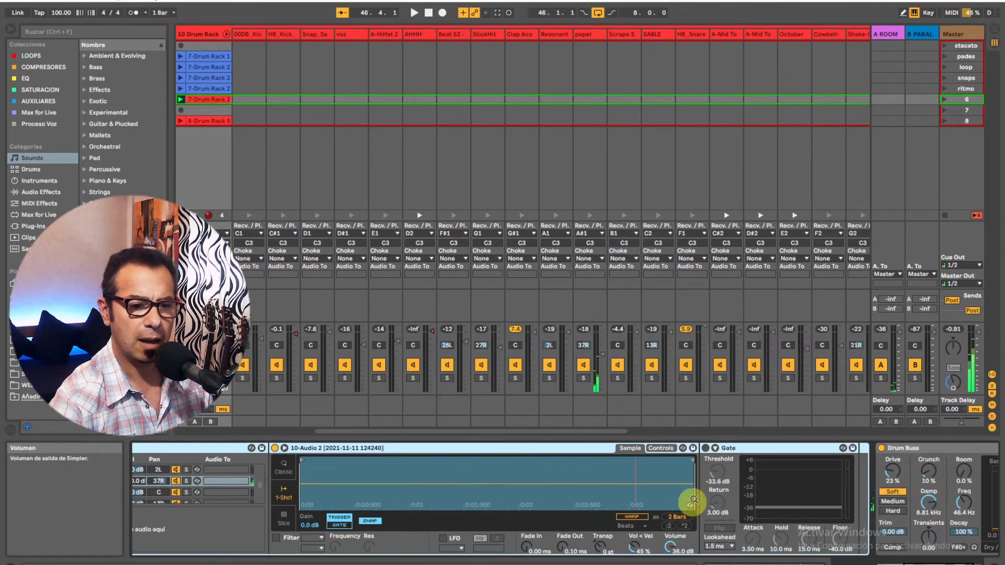
click(705, 449)
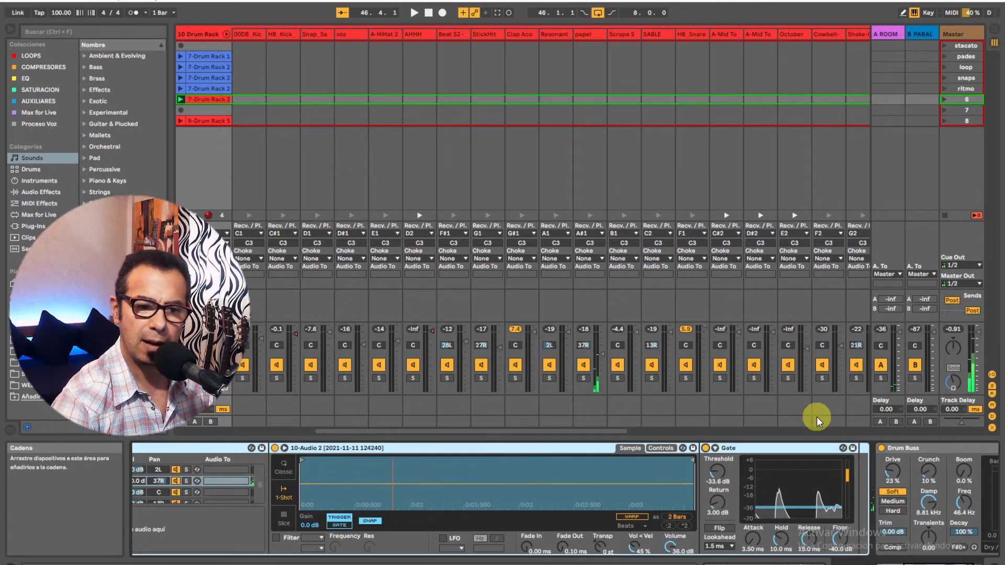
click(706, 448)
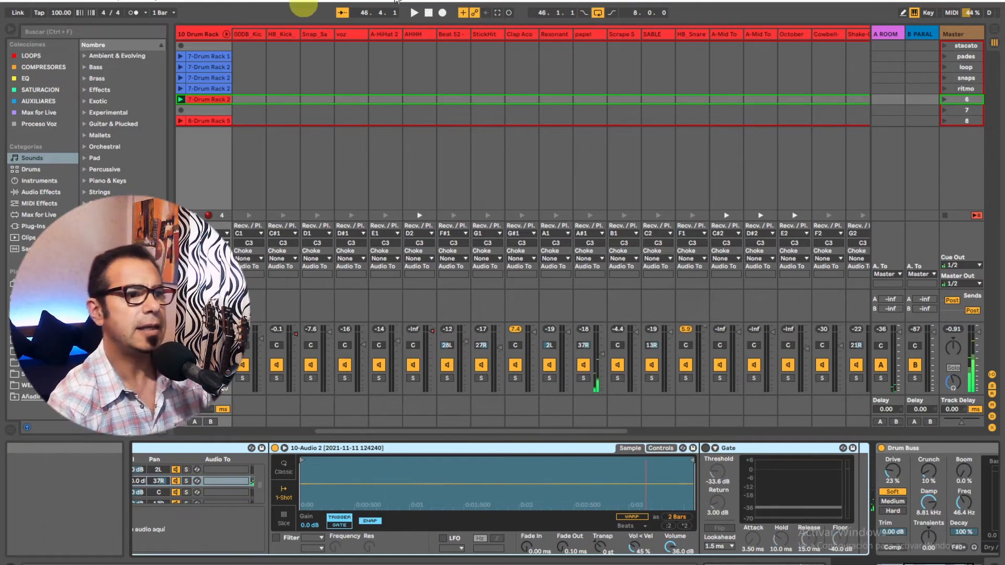
click(705, 448)
Compare the AHHH pad with the Reverb in its chain bypassed and active.
click(929, 561)
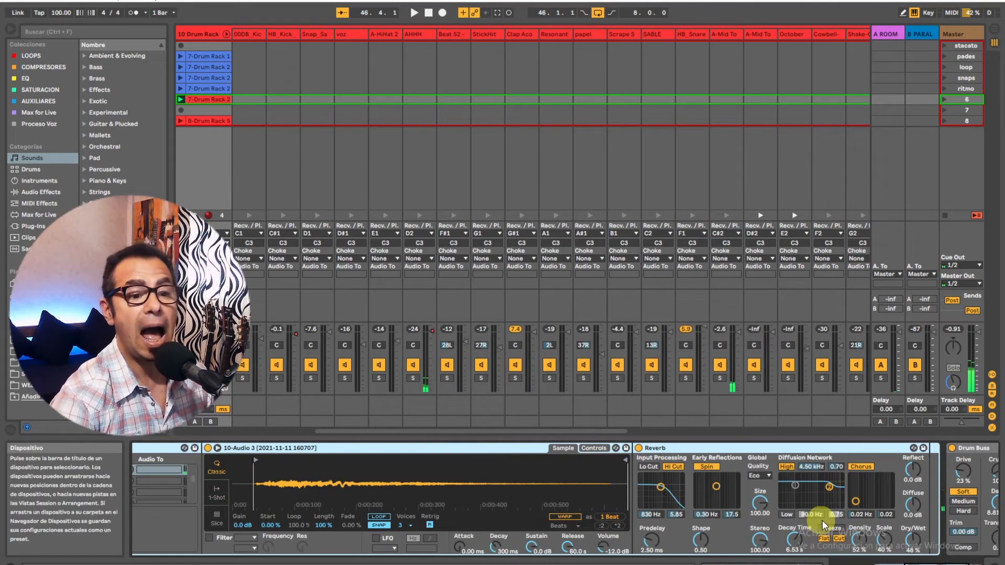
click(638, 448)
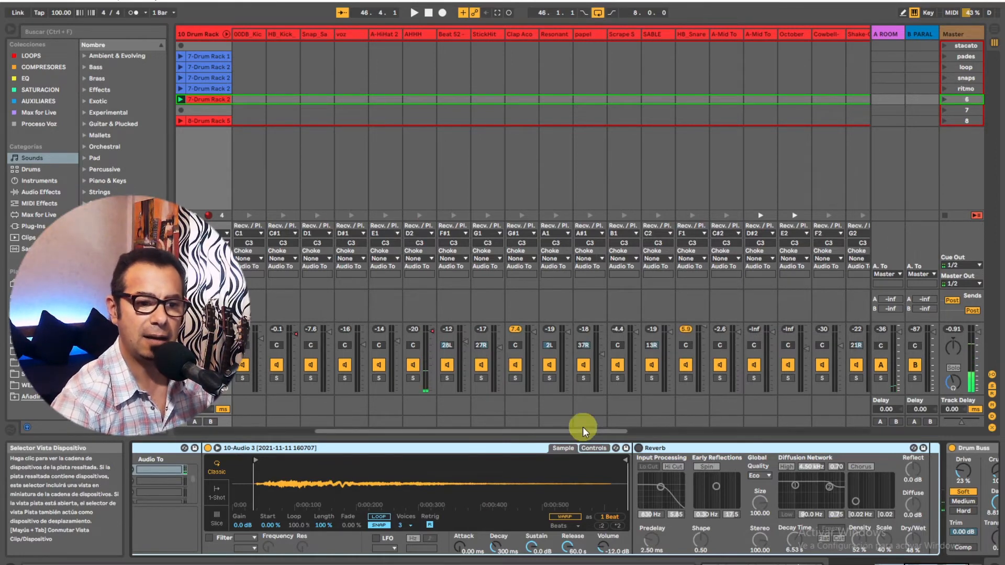
click(638, 448)
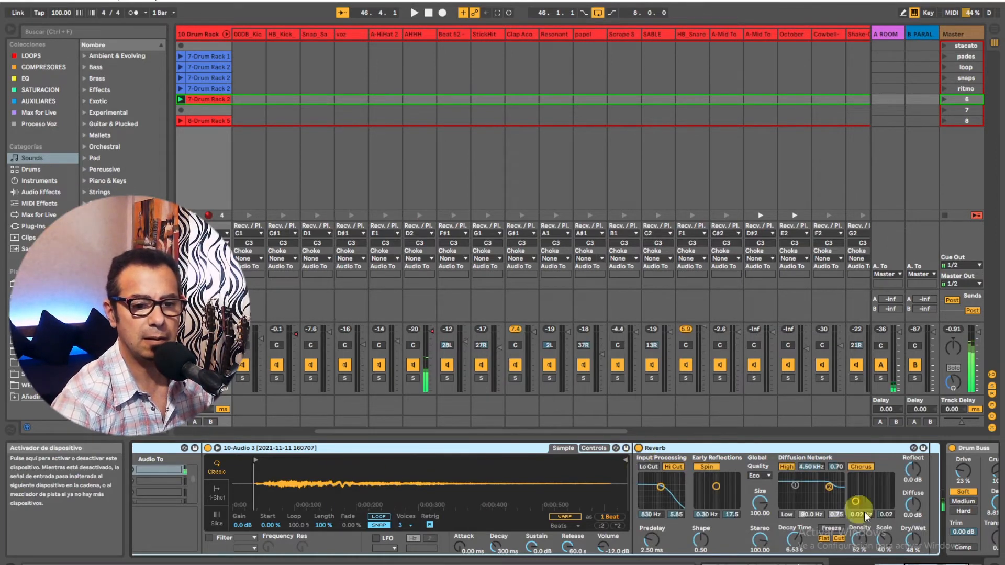
click(939, 562)
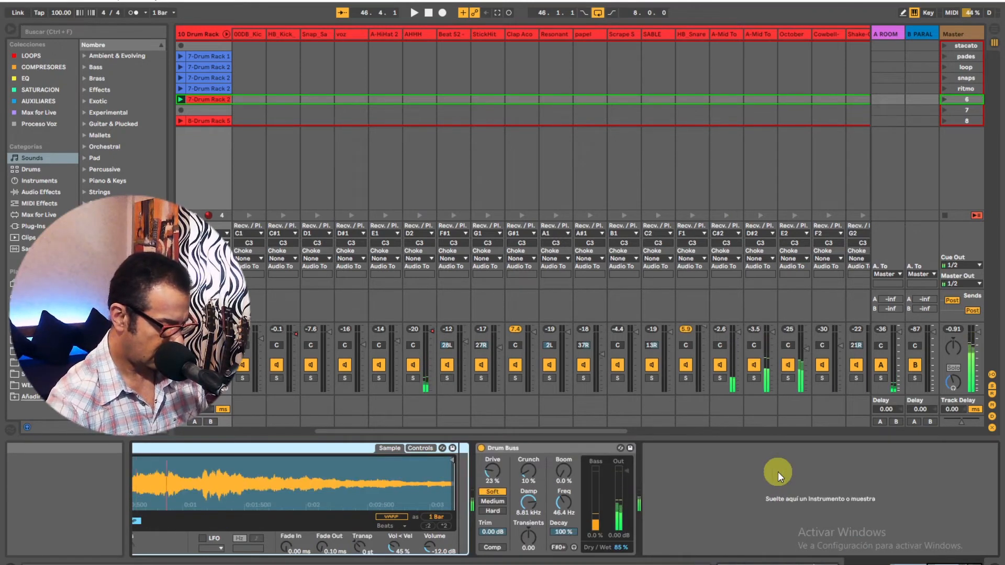
scroll(778, 472, right, 5)
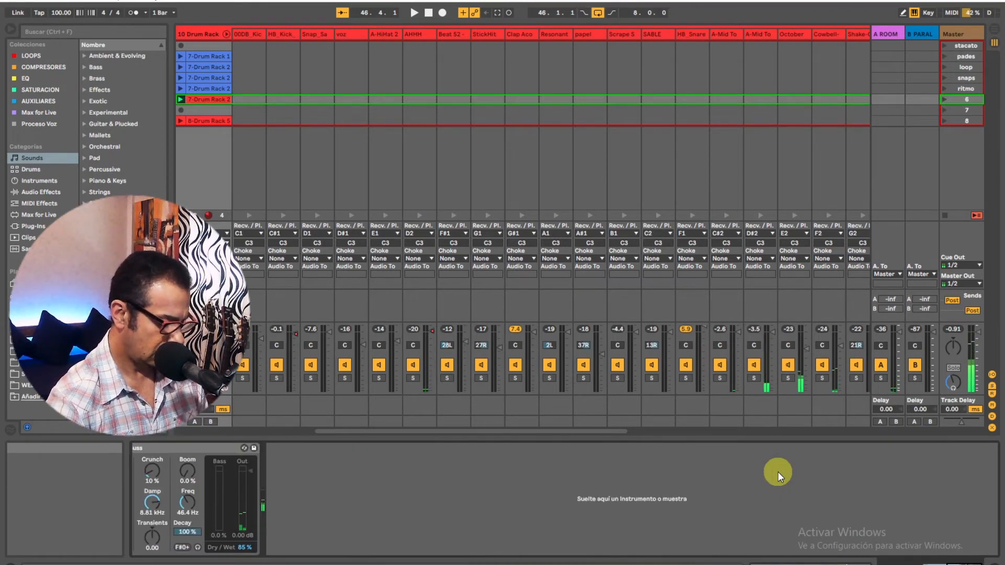
Fold the Drum Rack's mixer chains and move the arrangement loop to the eight bars of RITMO 1, starting at bar 31.
click(226, 34)
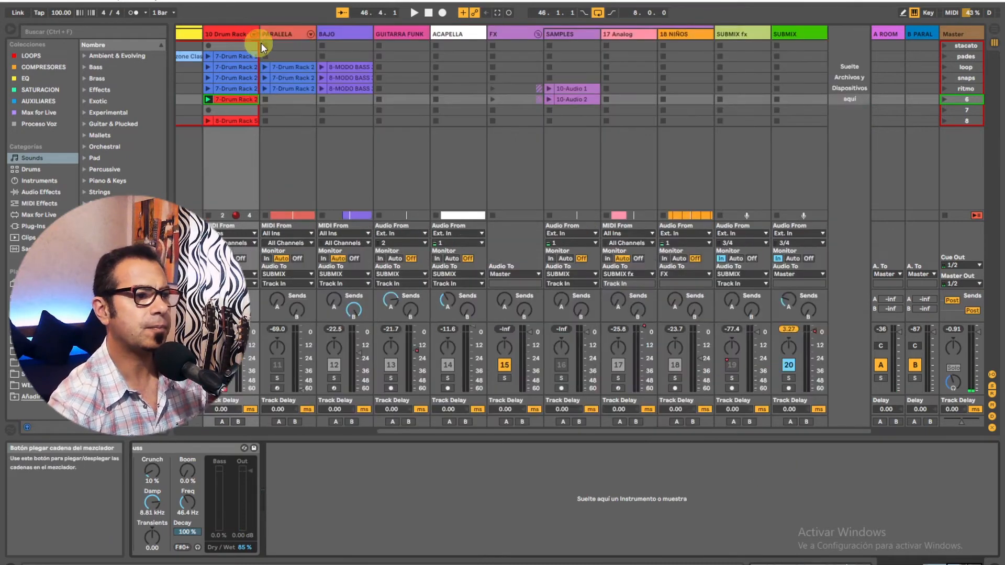
click(410, 45)
key(Tab)
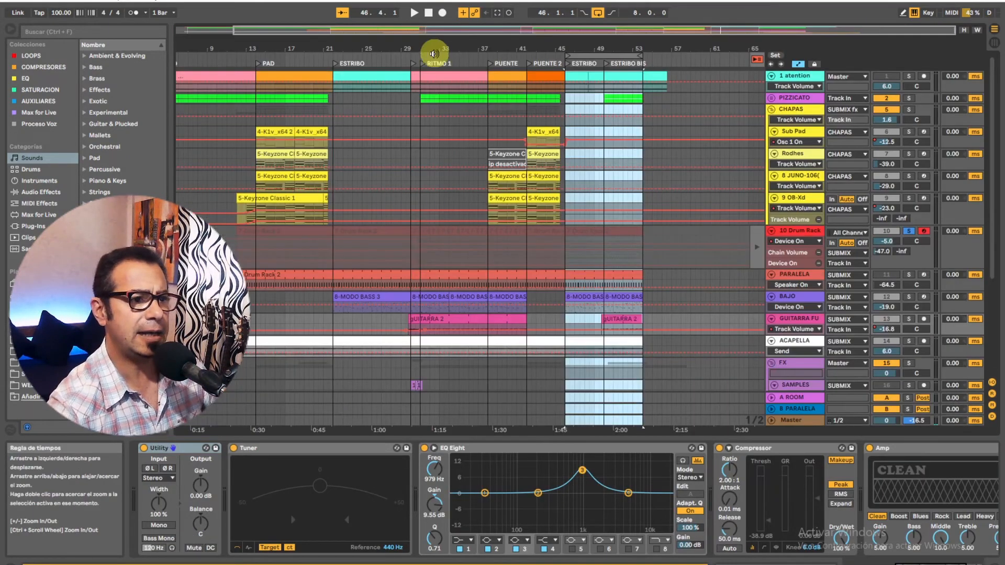
drag(561, 56, 444, 64)
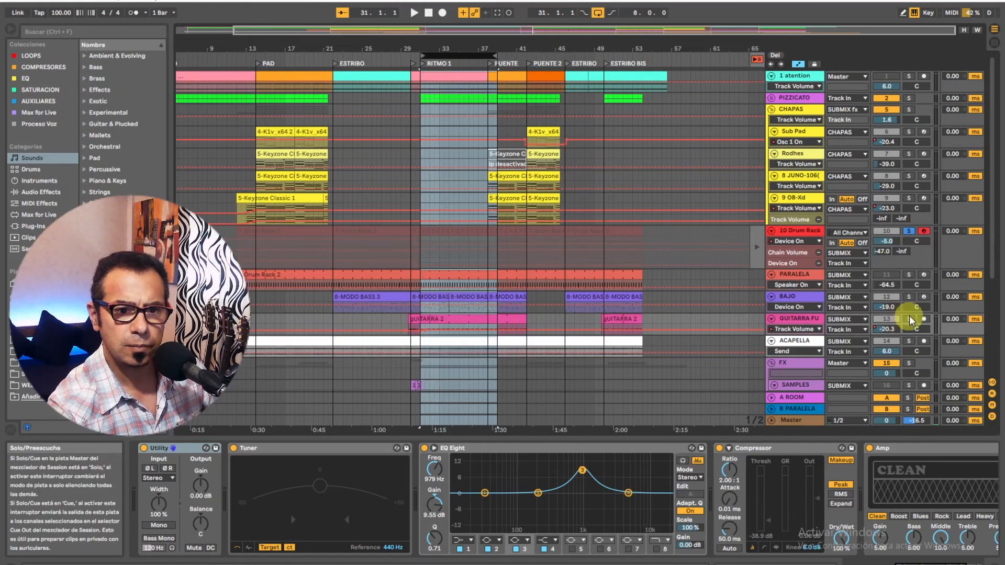
Solo the GUITARRA FUNK track instead of the Drum Rack and bypass its cabinet, Amp, Compressor and EQ Eight devices.
click(908, 231)
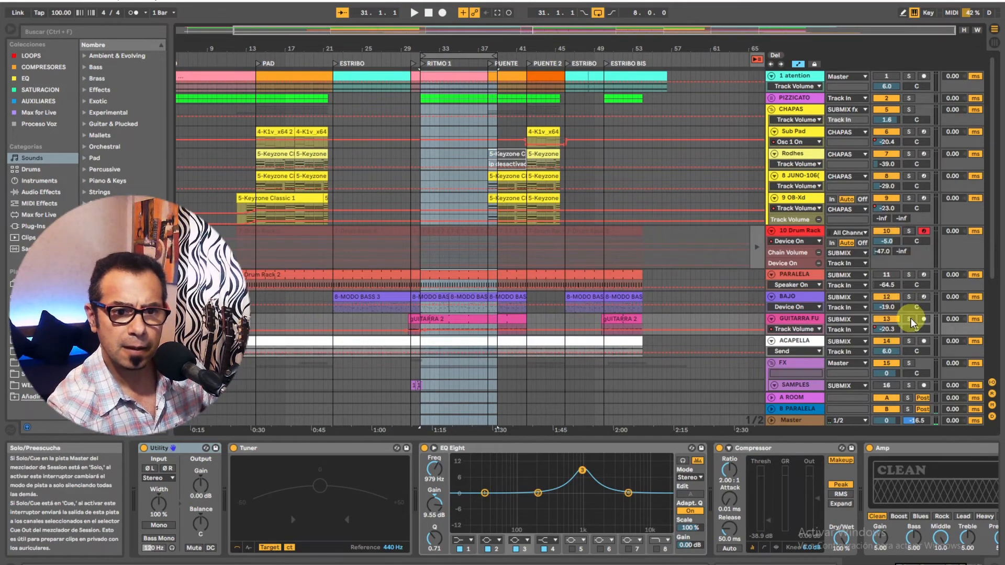
click(908, 318)
scroll(906, 536, right, 3)
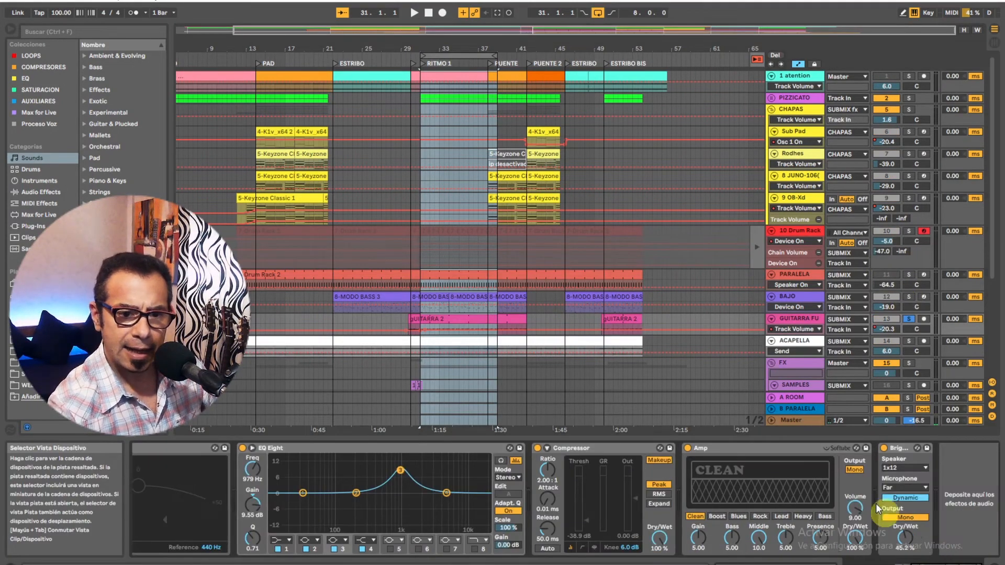
click(884, 449)
click(687, 448)
click(538, 447)
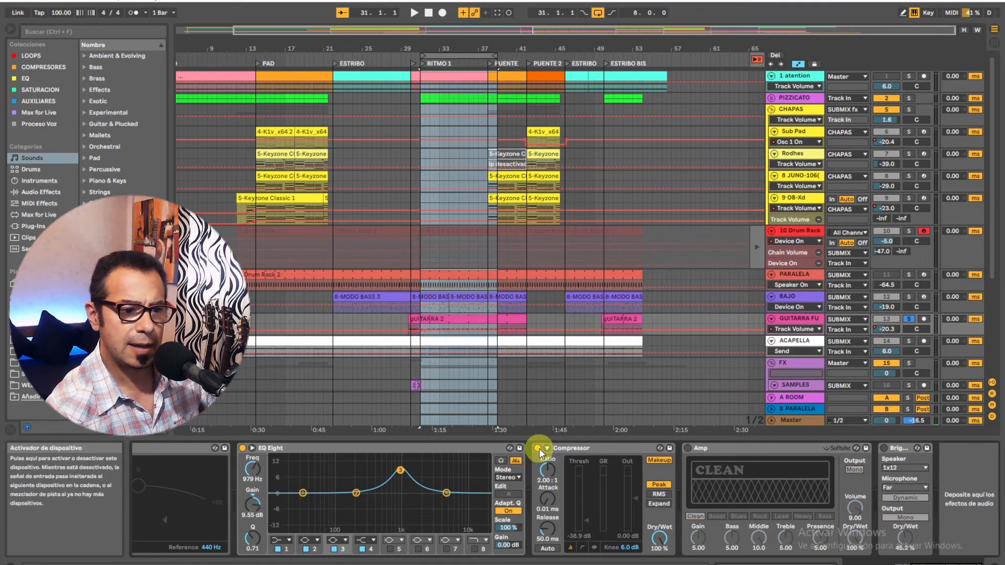
click(243, 448)
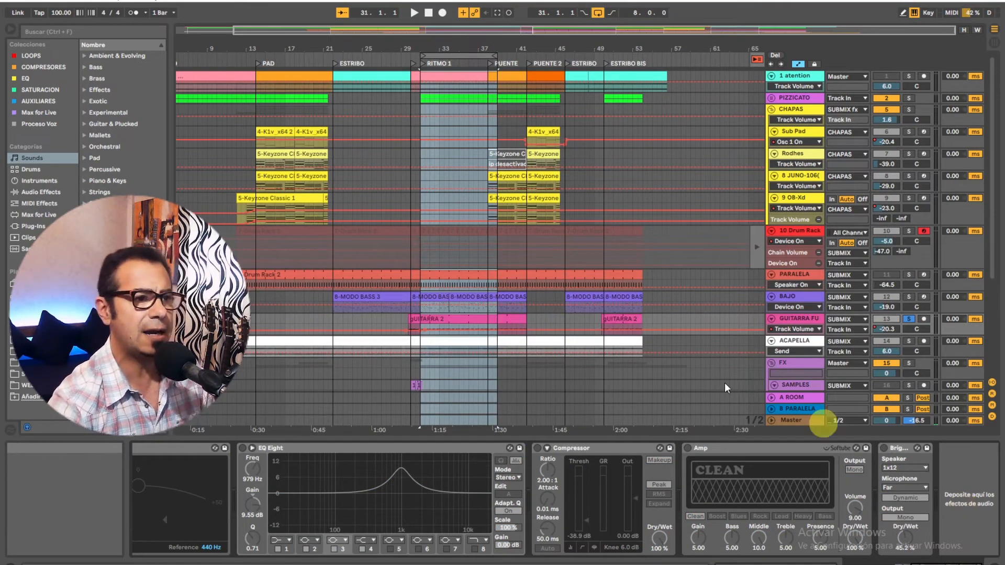
Play the soloed guitar loop and raise the gain of its Utility device to 19.4 dB.
click(414, 14)
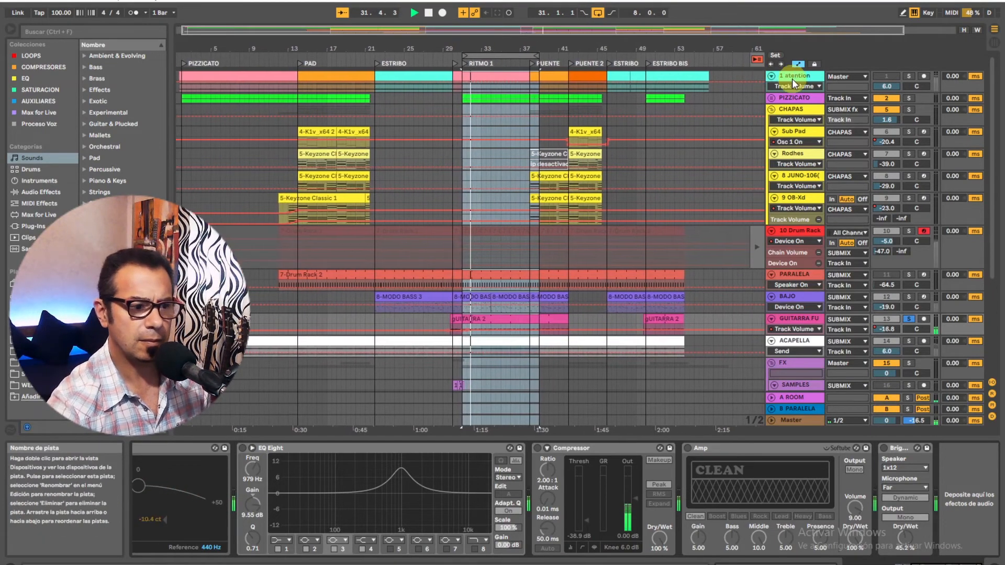
scroll(366, 502, left, 4)
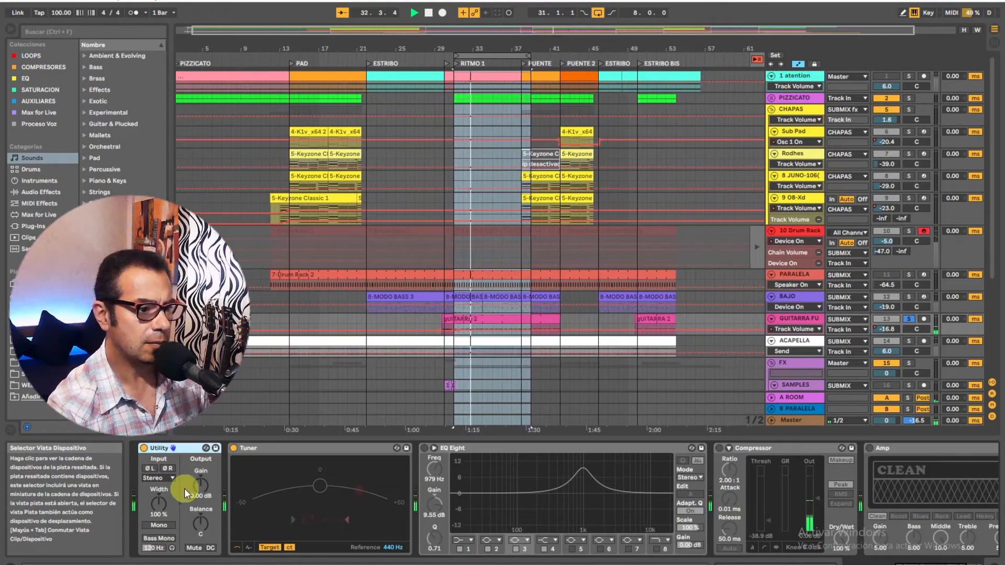
drag(194, 485, 193, 435)
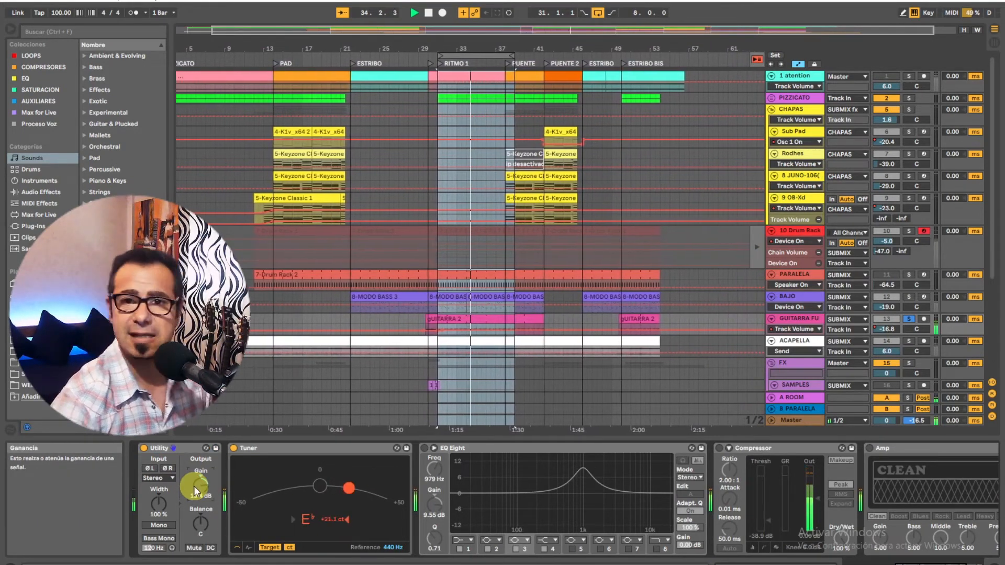
Reactivate the guitar's EQ Eight and its Compressor one after the other, listening to each change in the loop.
click(423, 450)
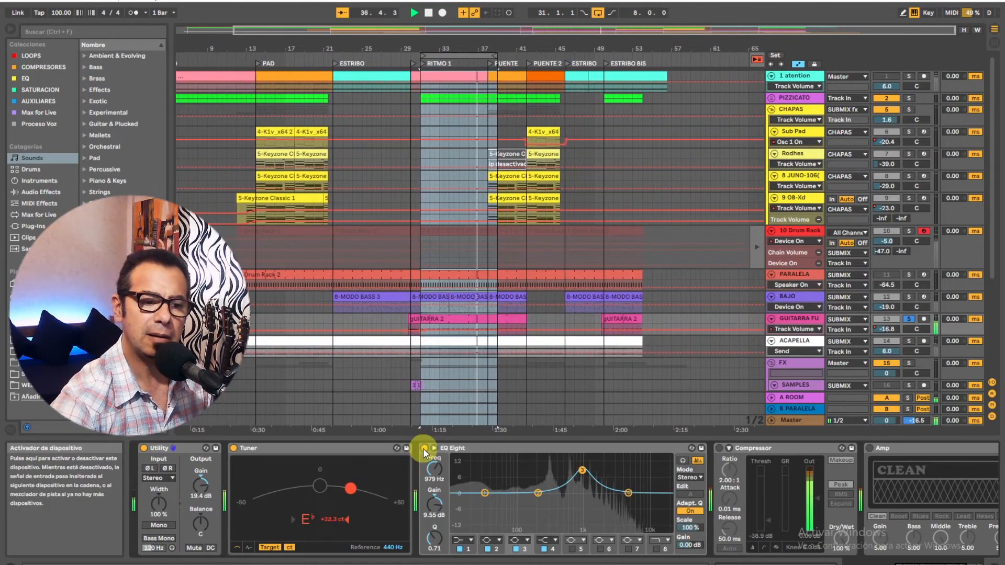
click(429, 13)
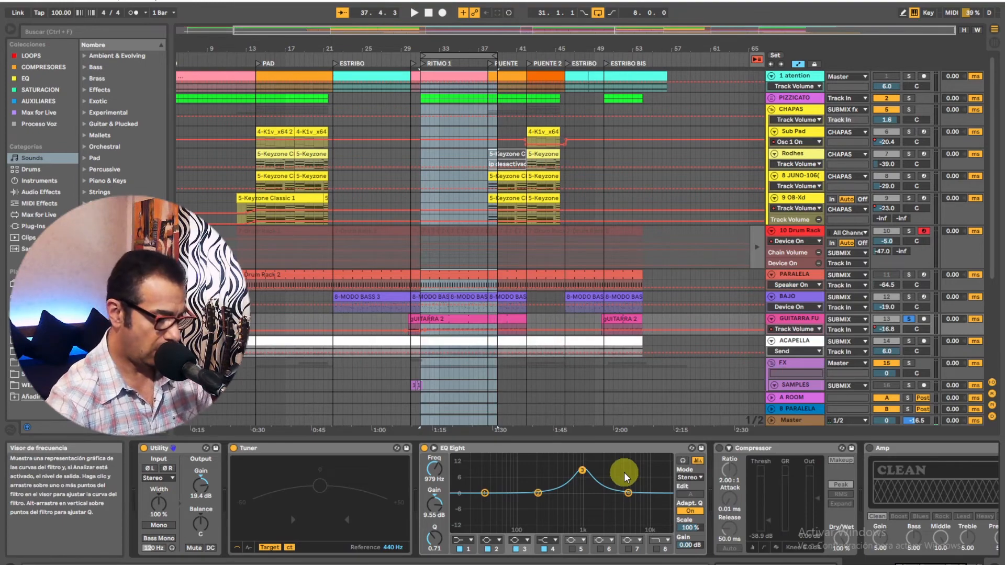
key(space)
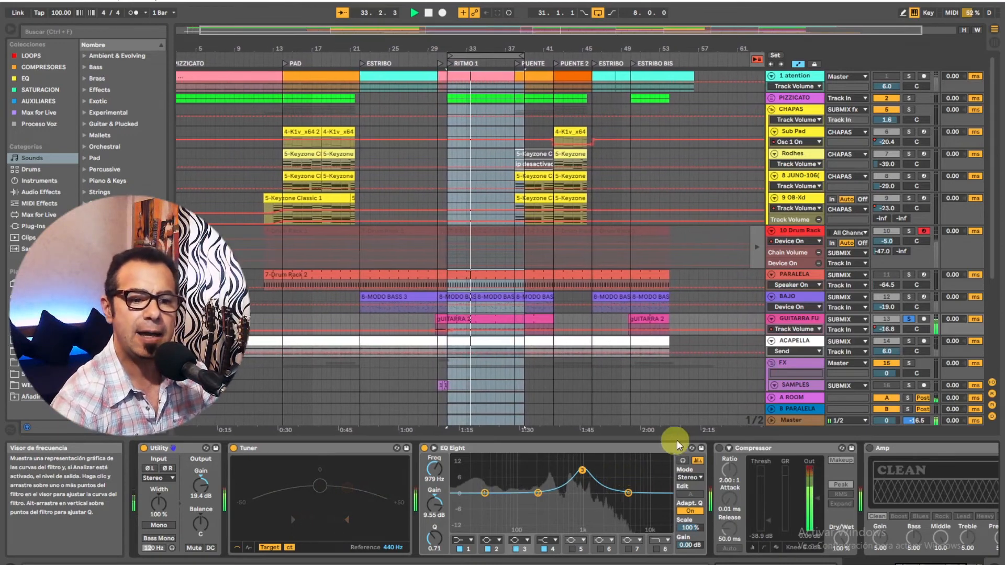
click(720, 447)
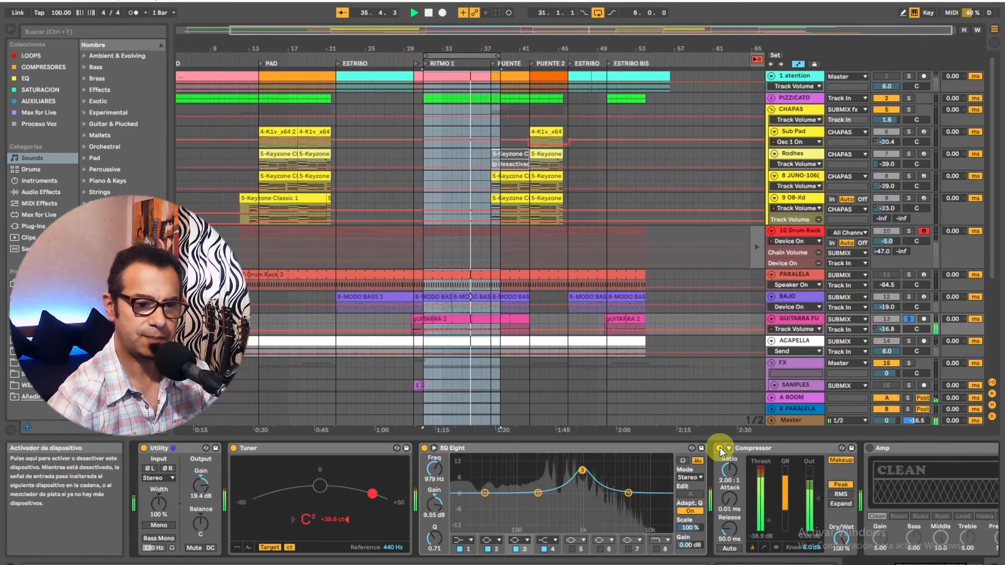
key(space)
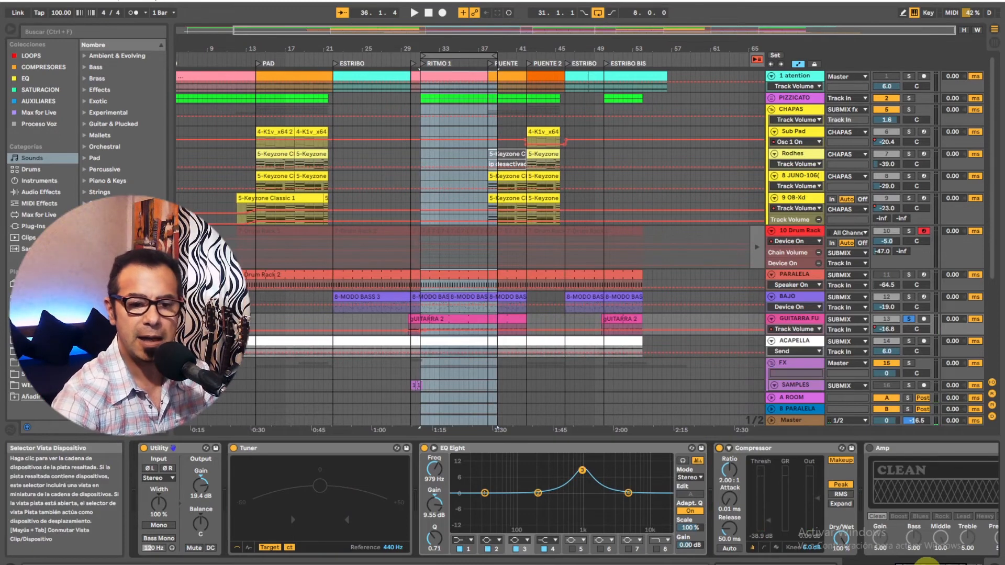
Reactivate the guitar's Amp and cabinet devices and audition the complete chain.
scroll(928, 560, right, 4)
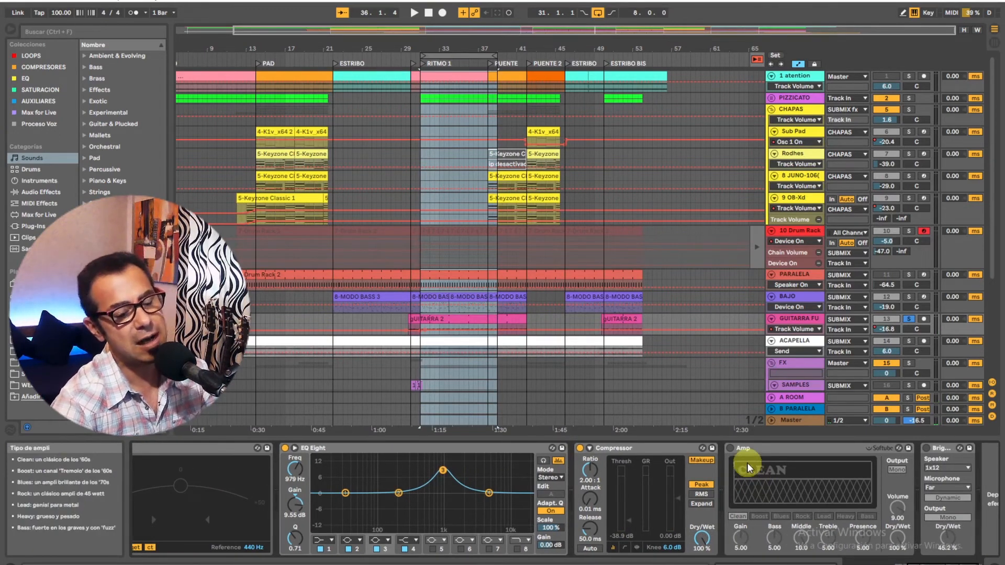
click(729, 448)
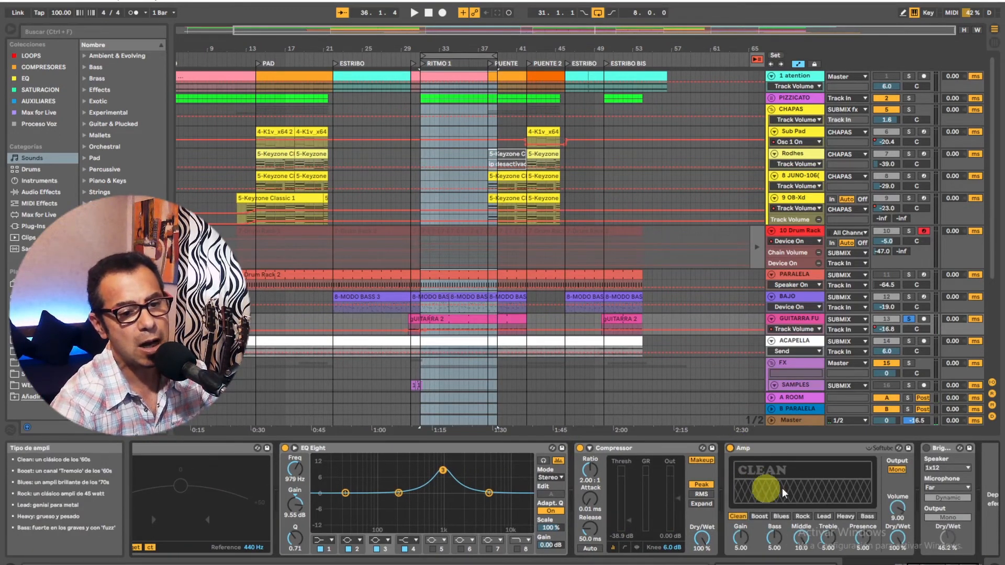
click(925, 448)
key(space)
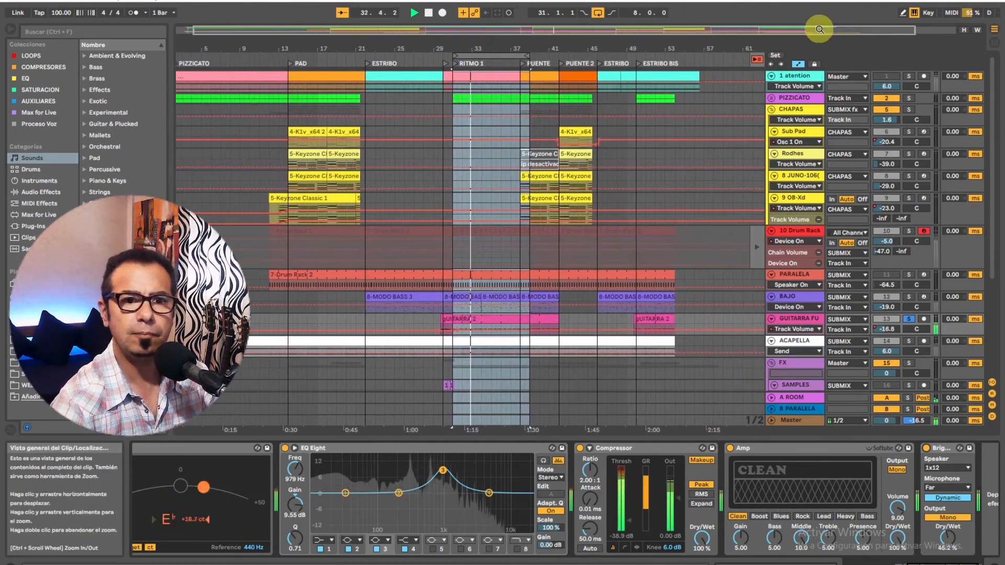
key(space)
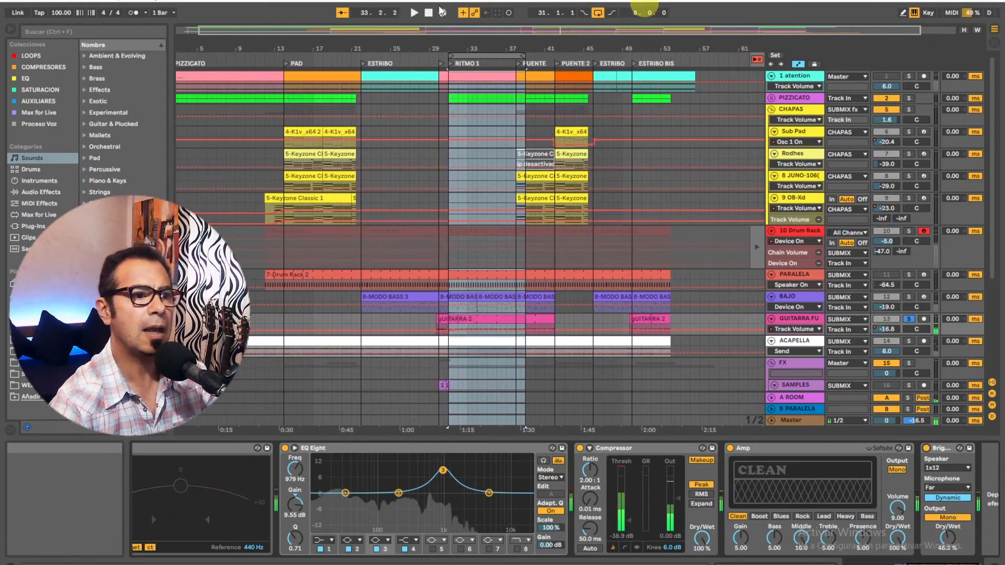
Show the 17 Analog track's devices and move the arrangement loop to the end of PAD, from 19.3.1 to bar 22.
click(994, 43)
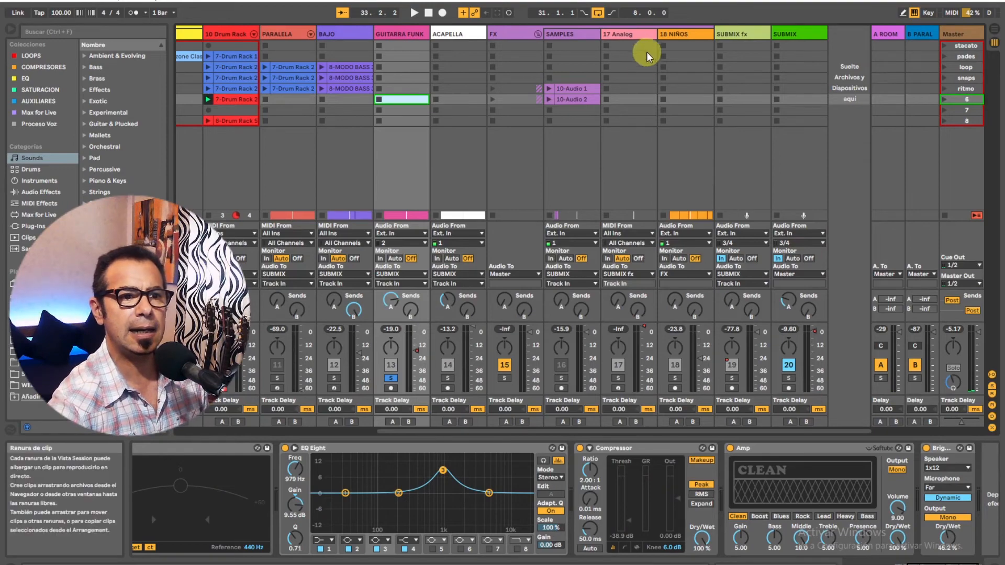
click(619, 33)
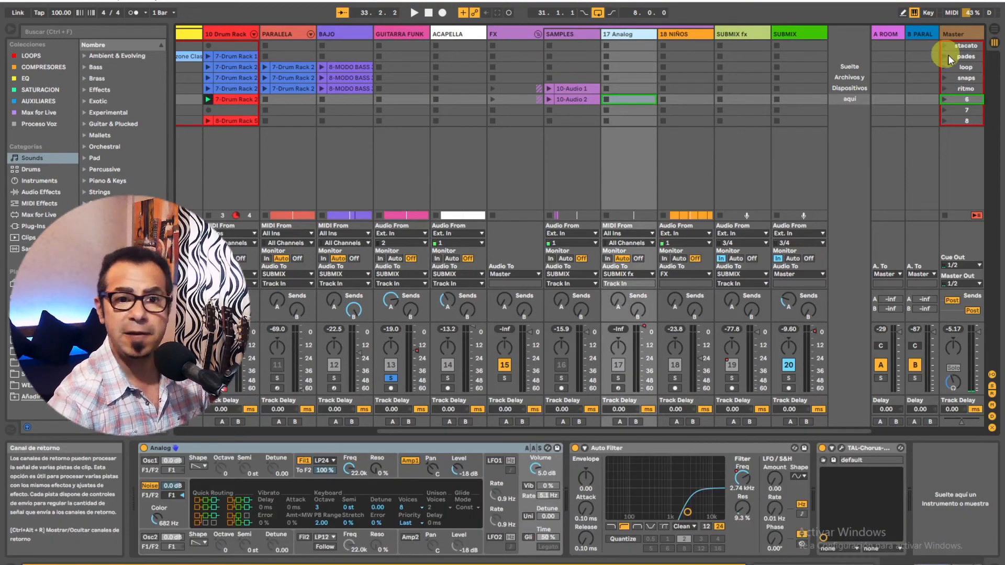
click(994, 30)
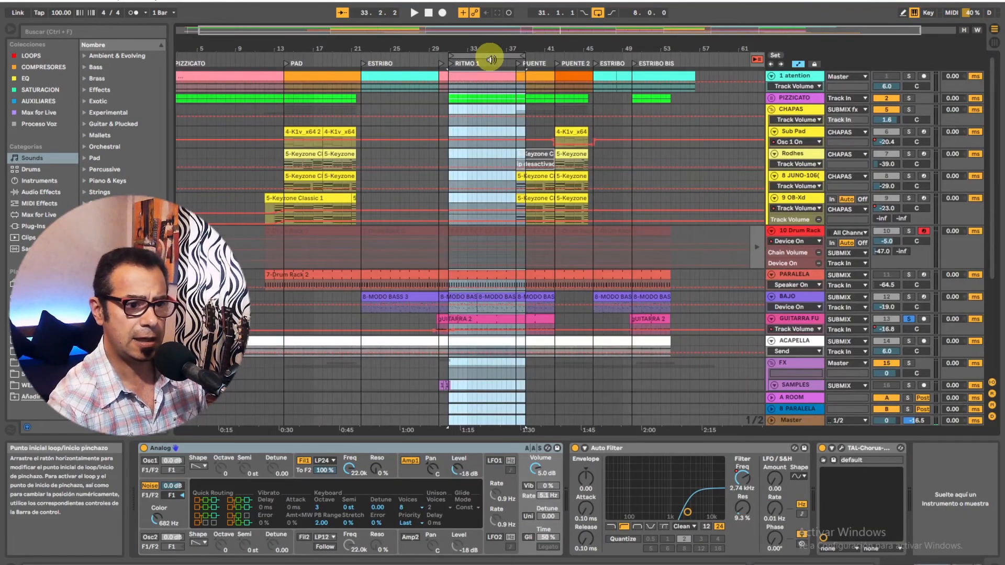
scroll(500, 126, down, 3)
scroll(499, 129, down, 3)
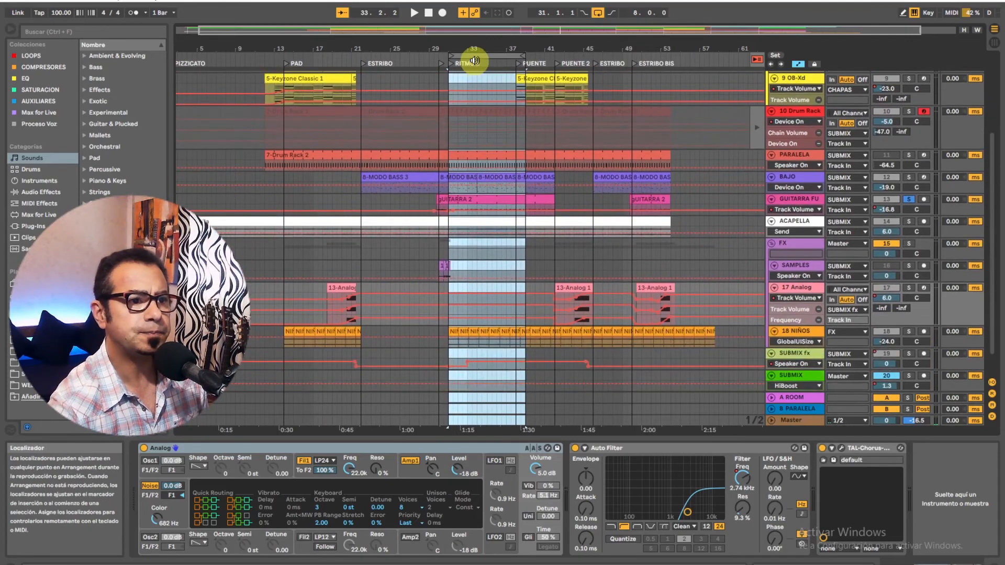
drag(475, 54, 360, 64)
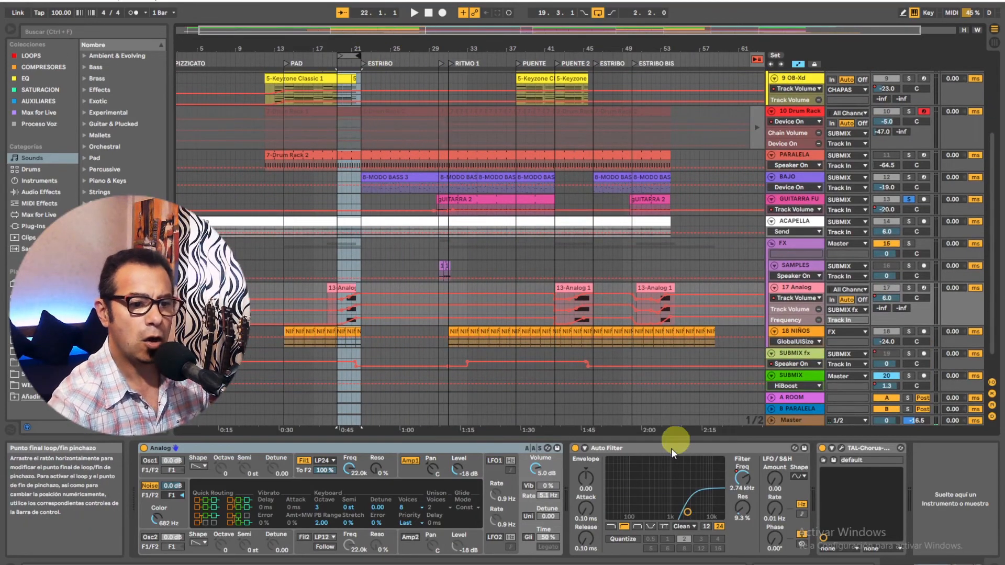
Bypass the Auto Filter on the 17 Analog track and solo that track instead of GUITARRA FUNK.
click(575, 447)
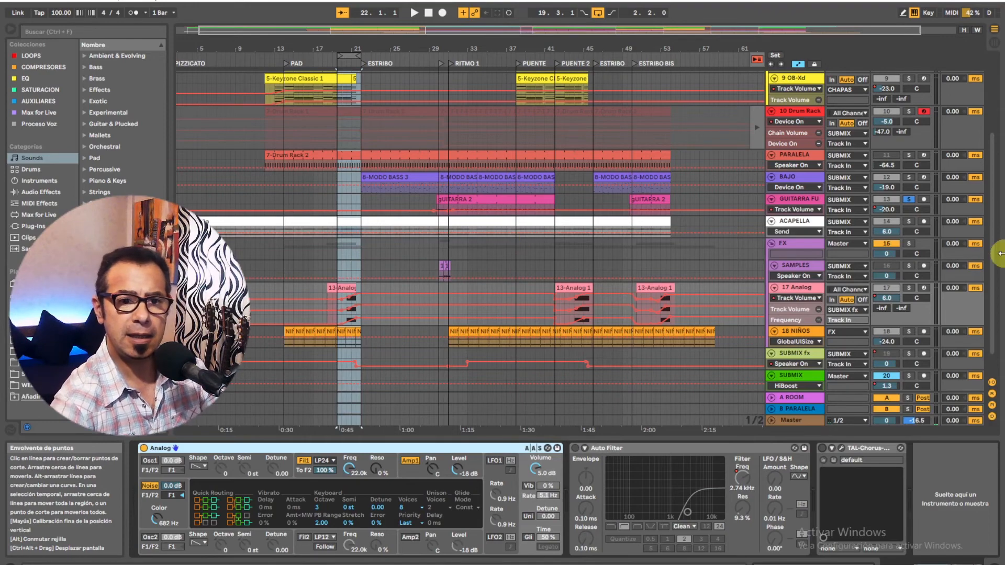
click(908, 200)
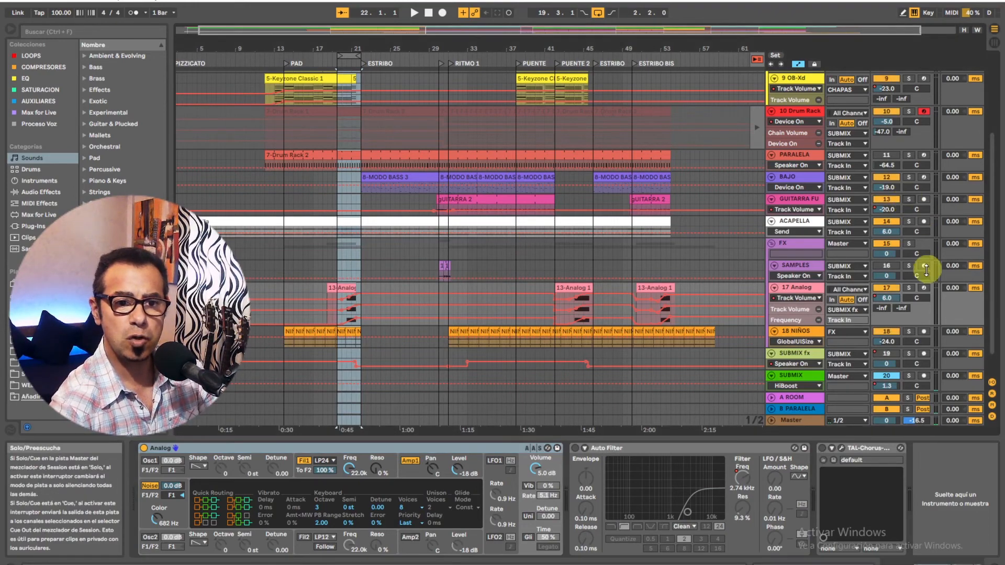
click(909, 289)
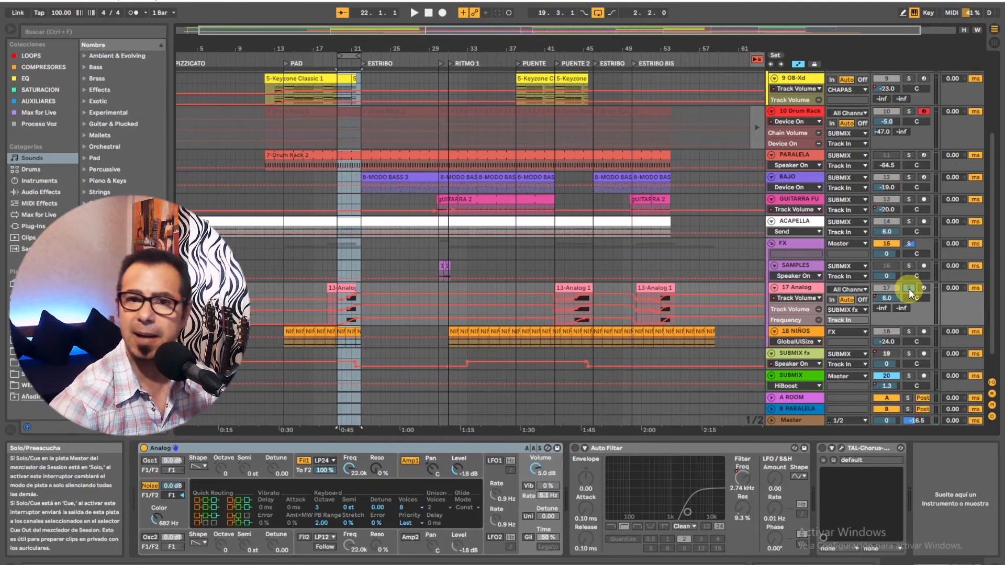
Play the soloed 17 Analog track, shorten the loop to two bars from bar 20, and reactivate the Auto Filter for comparison.
key(space)
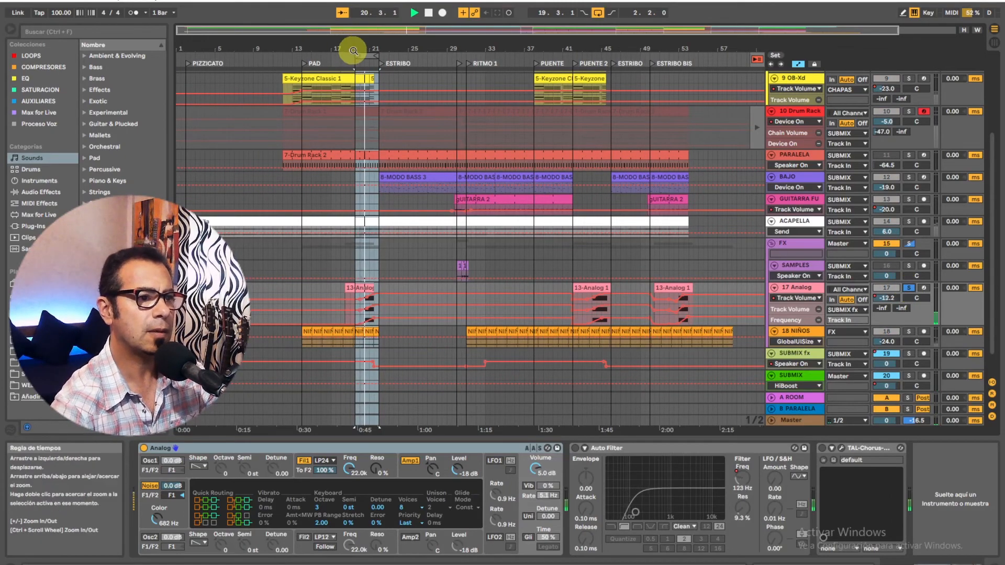
drag(356, 55, 361, 55)
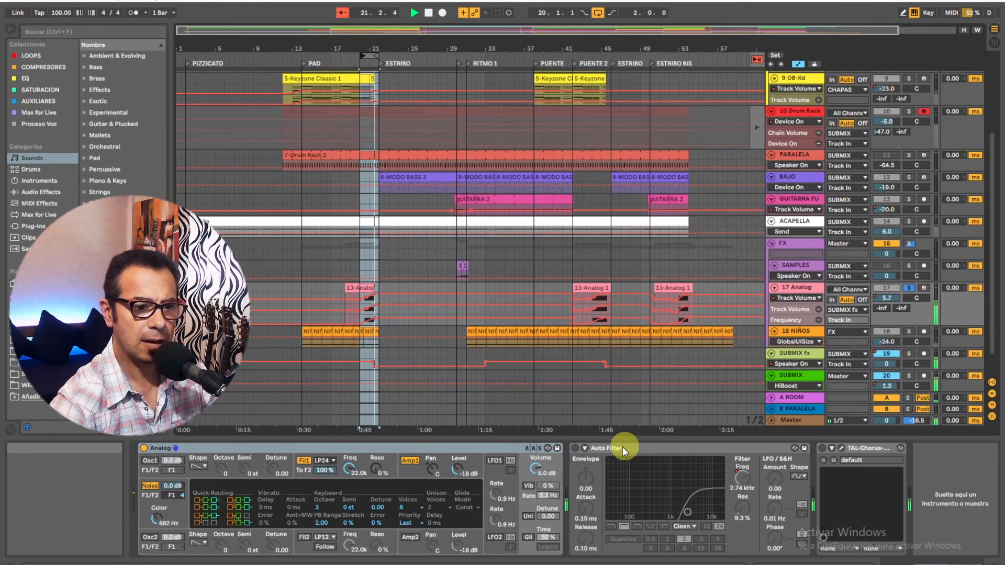
click(576, 450)
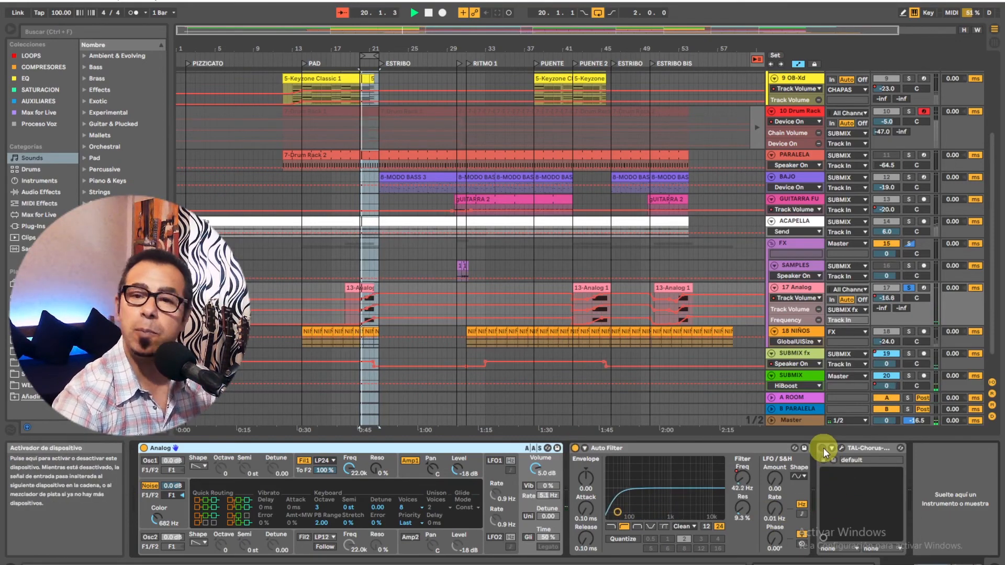
click(429, 14)
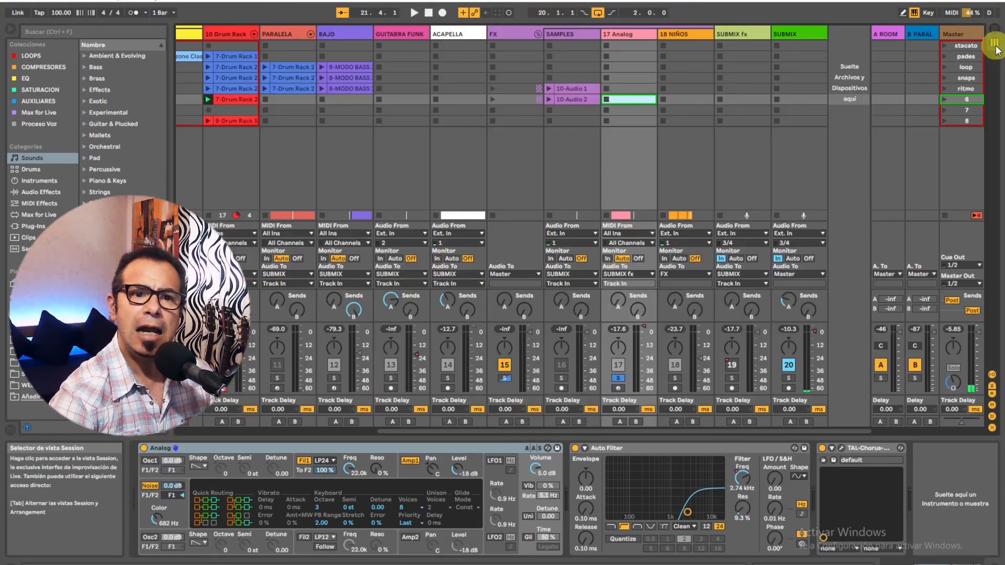
Show the SUBMIX fx track's sidechained Compressor and enlarge the track's Speaker On automation lane in the arrangement.
click(993, 42)
click(734, 32)
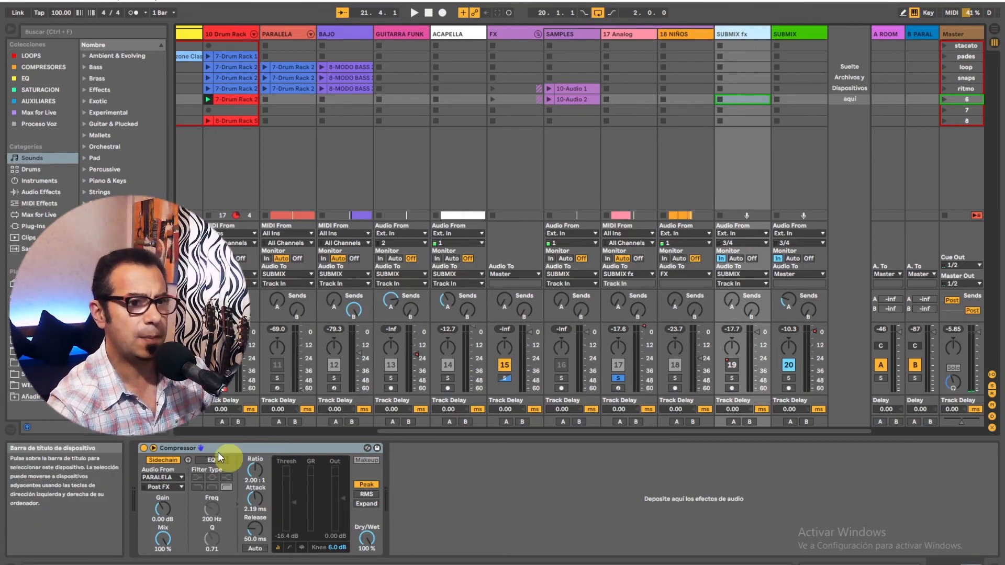
click(994, 28)
scroll(773, 355, down, 2)
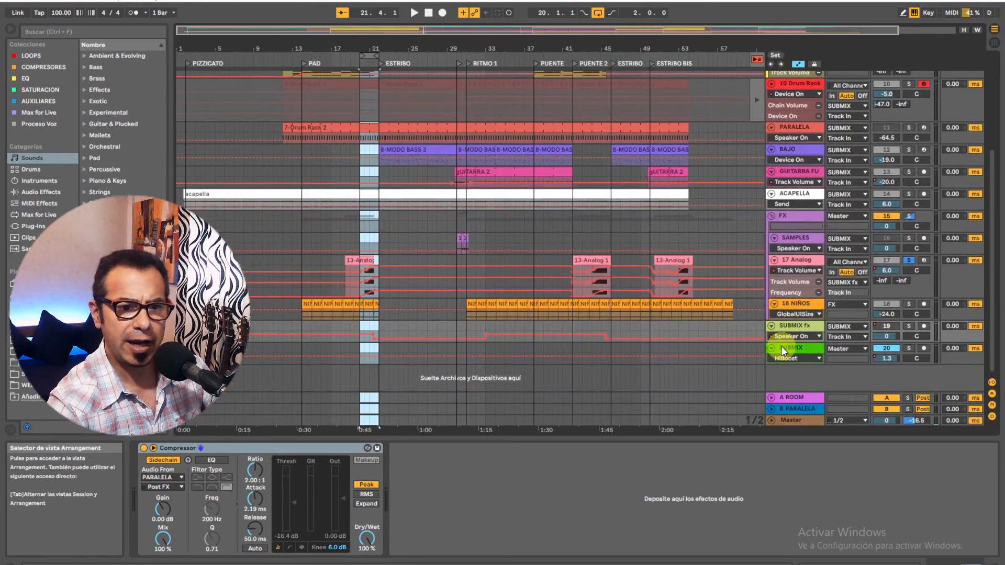
drag(786, 343, 790, 411)
scroll(708, 347, down, 4)
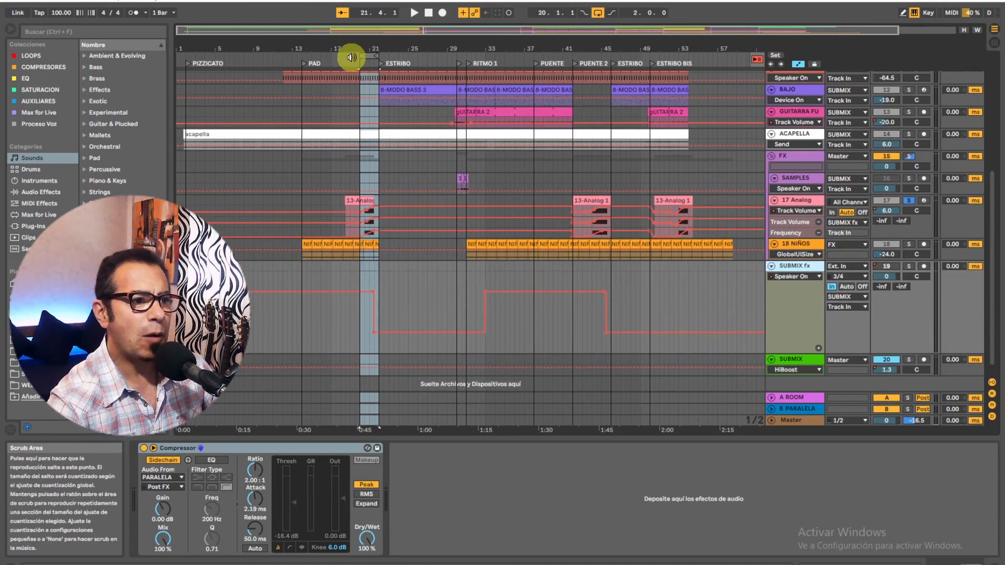
Unsolo the 17 Analog track and audition the full mix from shortly before the loop at bar 20, restarting playback once.
click(908, 200)
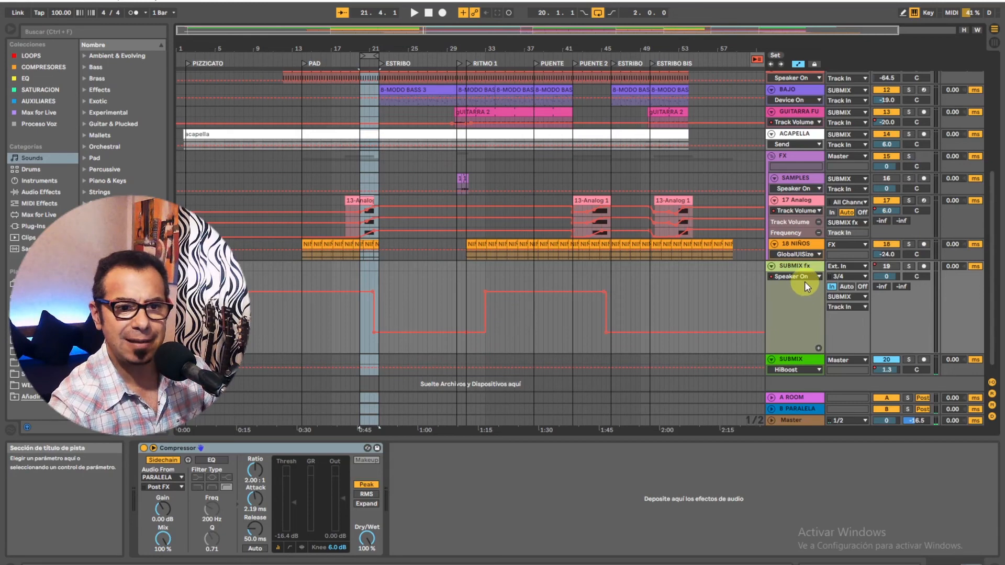
click(347, 57)
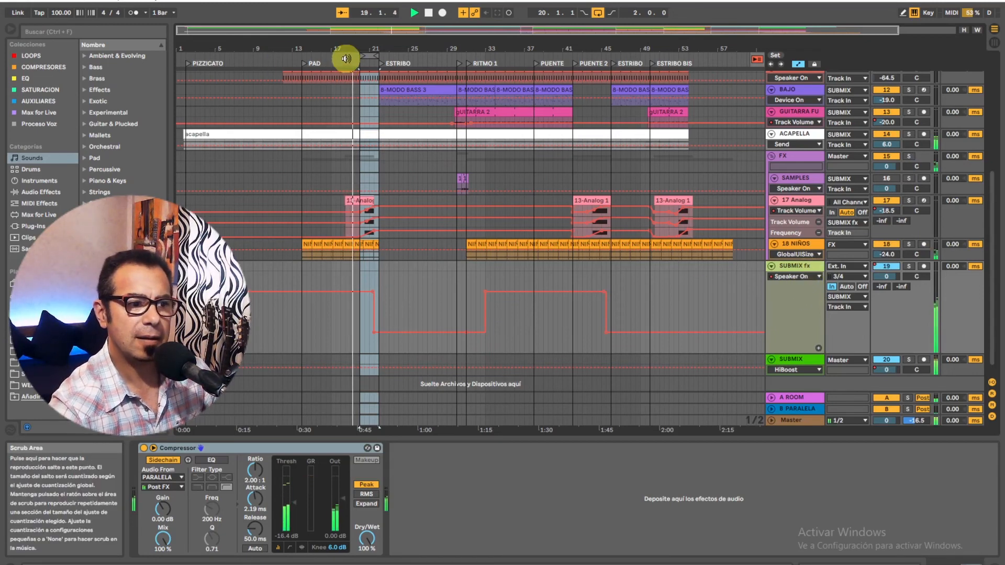
click(428, 13)
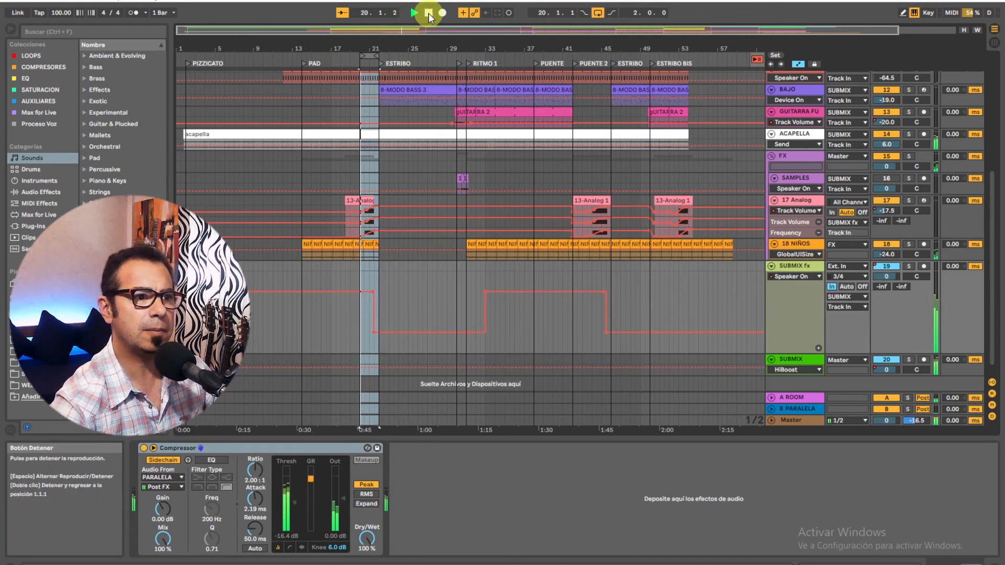
click(757, 62)
click(347, 56)
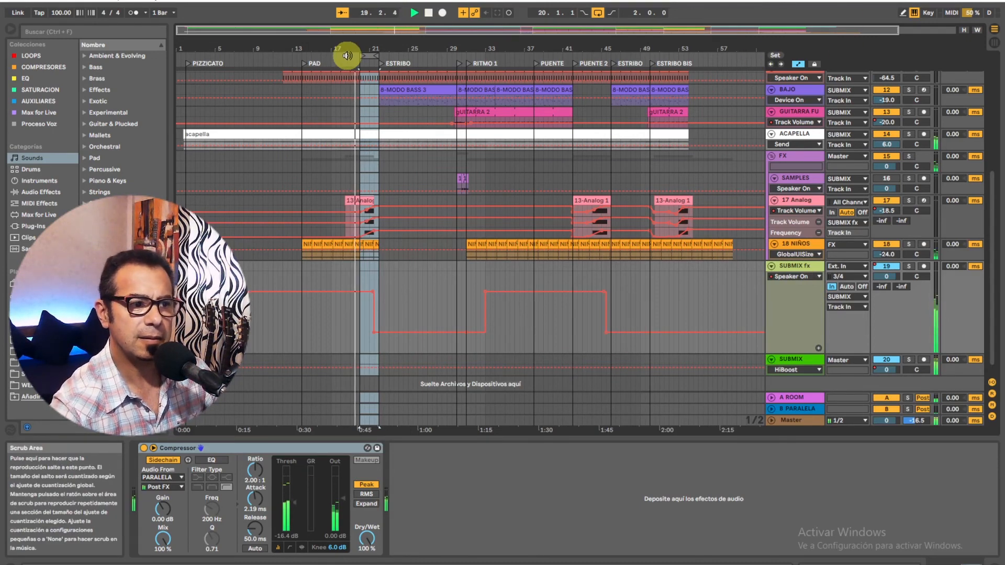